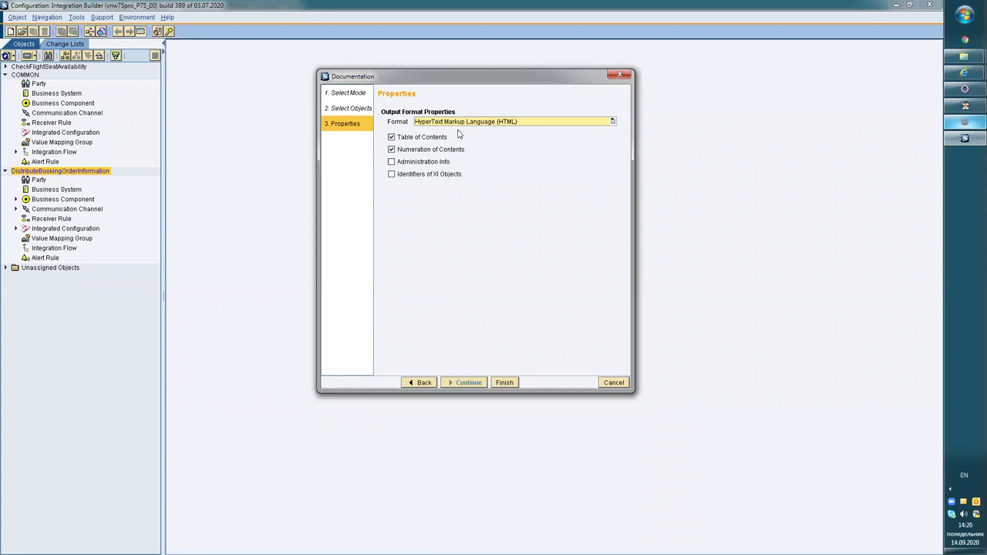
Generate the configuration documentation in HTML format and save it as xidoc-dir.html in the TMP folder.
left_click_drag(448, 84, 444, 84)
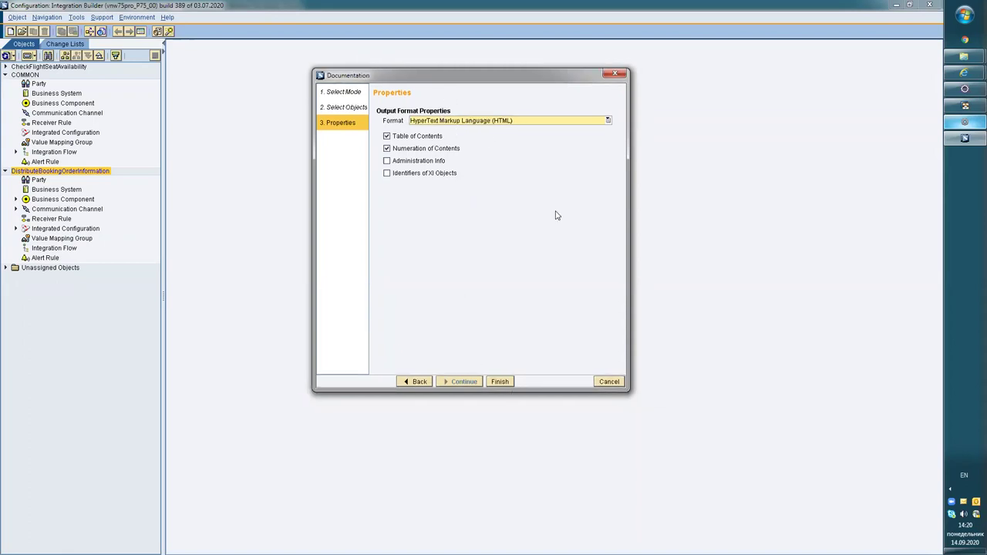
left_click(503, 382)
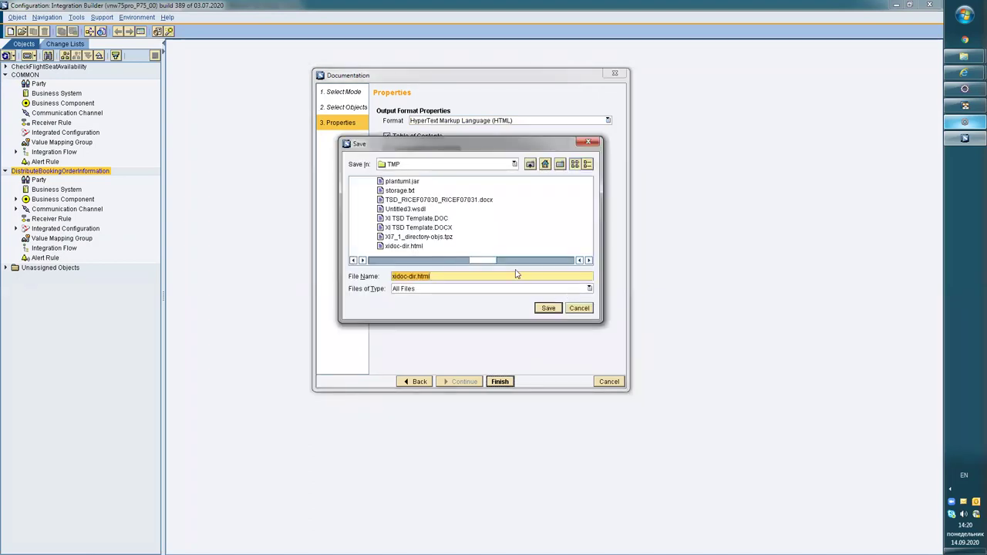
scroll(490, 263, "left", 5)
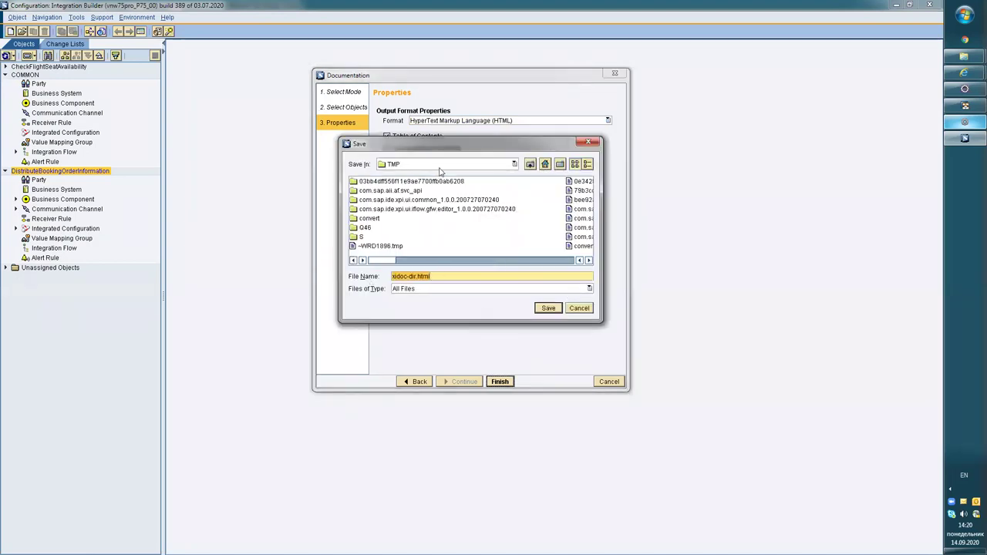
left_click(548, 308)
key("Return")
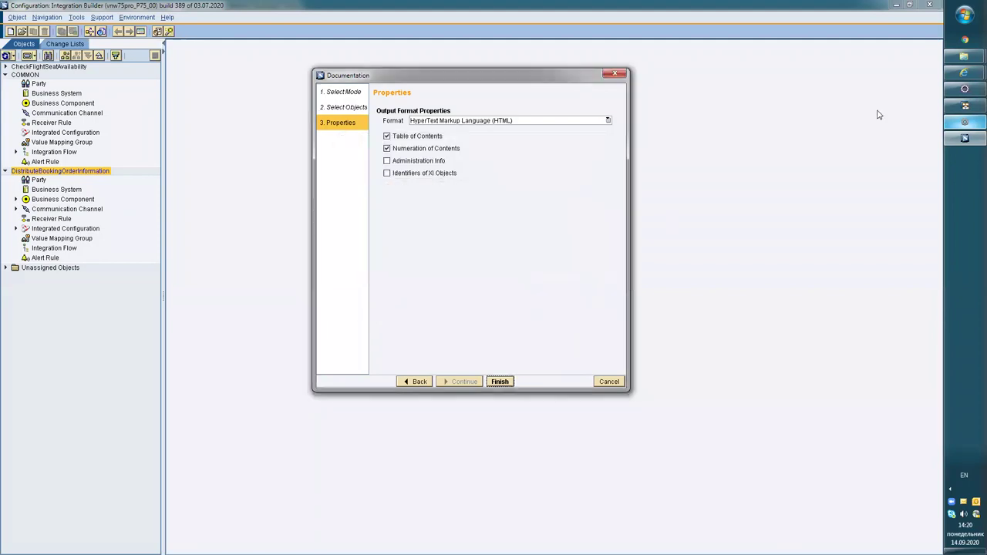
Open the exported xidoc-dir.html from C:\TMP using the file explorer.
mouse_move(965, 56)
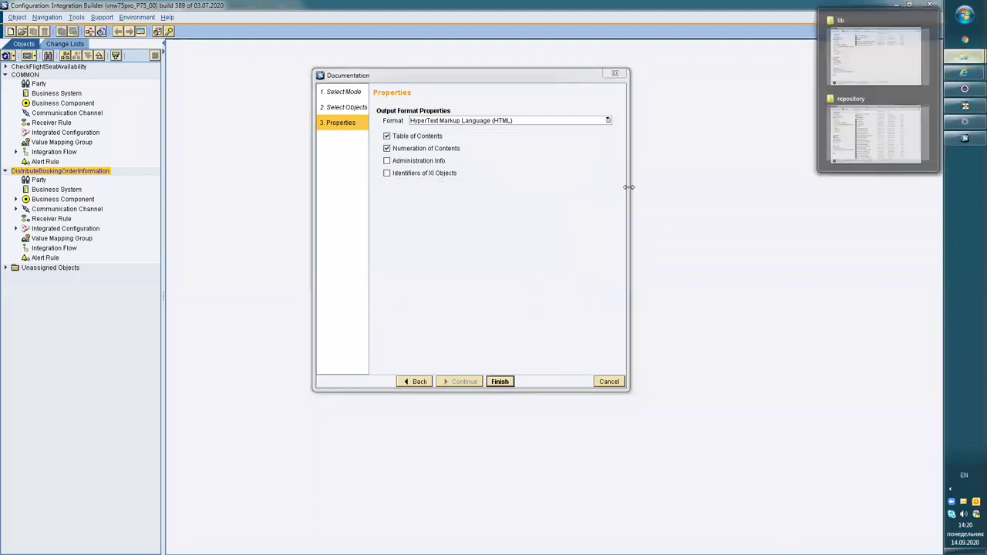
left_click(850, 148)
left_click_drag(266, 151, 369, 115)
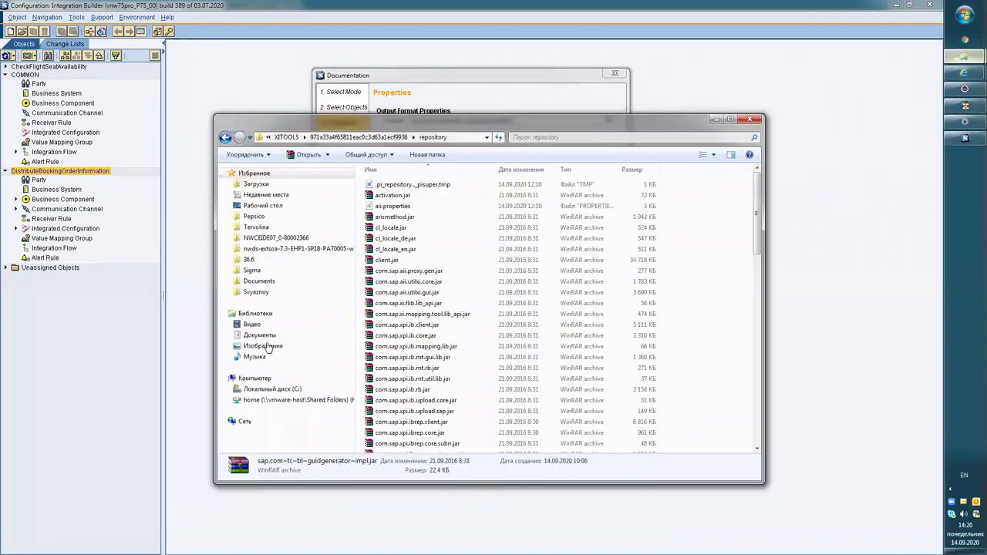
left_click(285, 391)
double_click(381, 314)
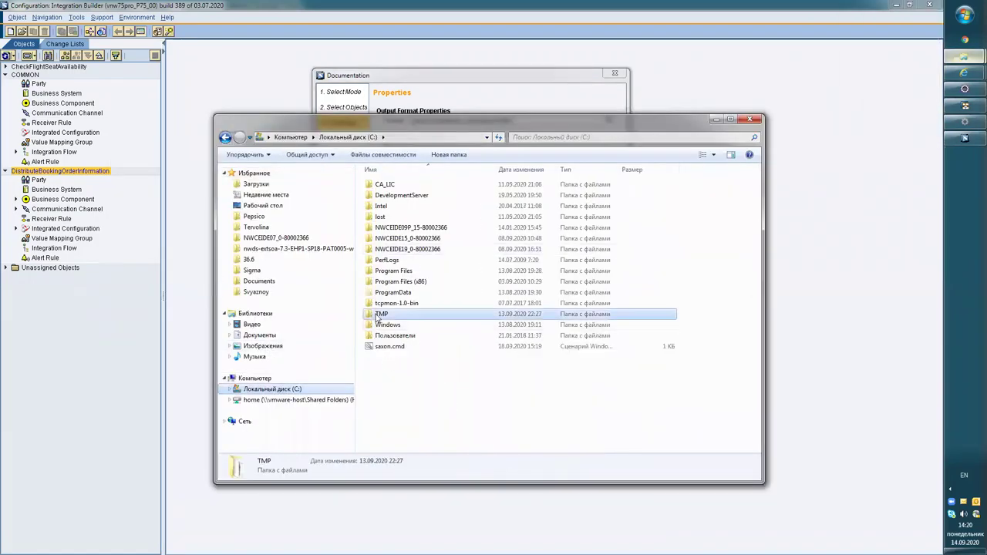
double_click(411, 183)
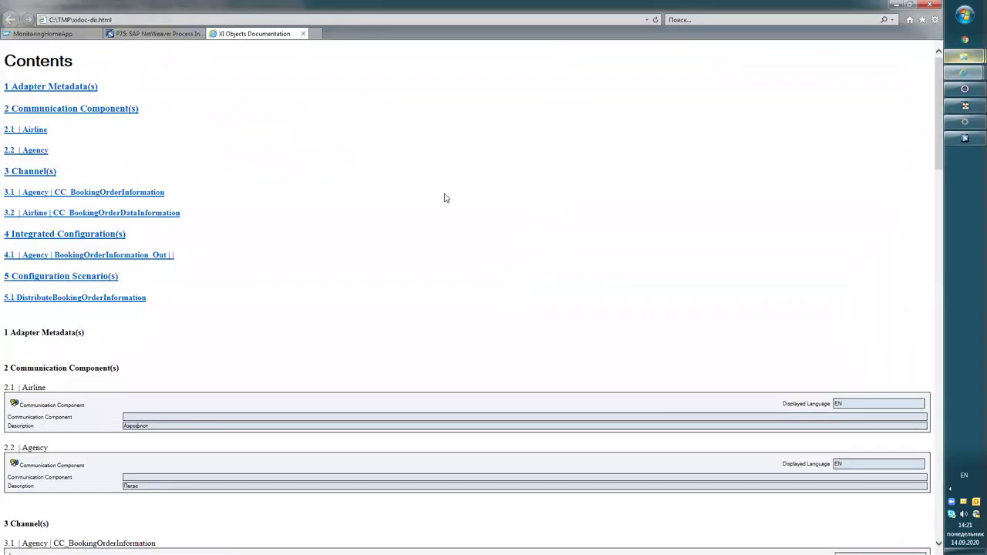
Examine the HTML documentation's contents, communication components, channels, integrated configuration and configuration scenario sections.
scroll(443, 199, "down", 1)
scroll(443, 199, "up", 1)
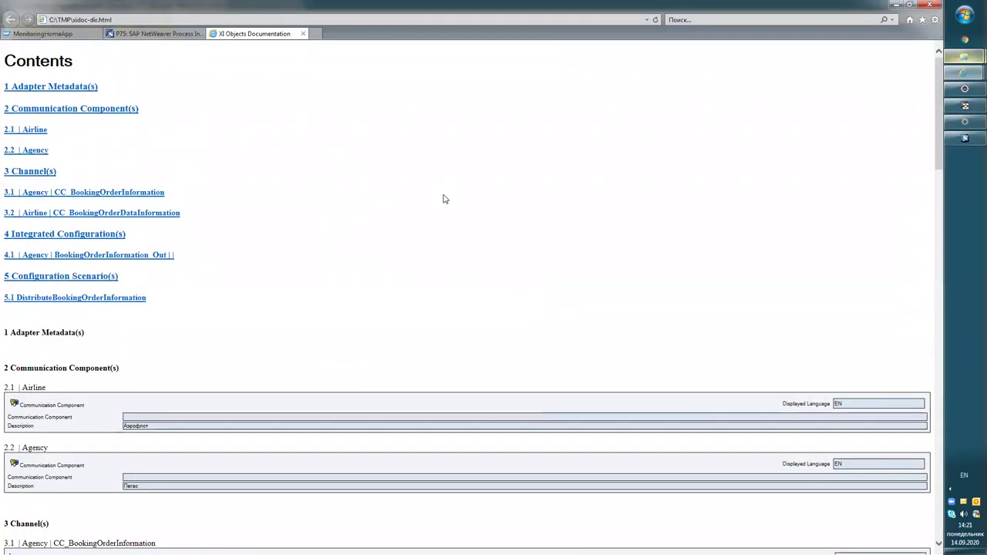
left_click(82, 87)
scroll(424, 167, "down", 3)
scroll(426, 168, "up", 3)
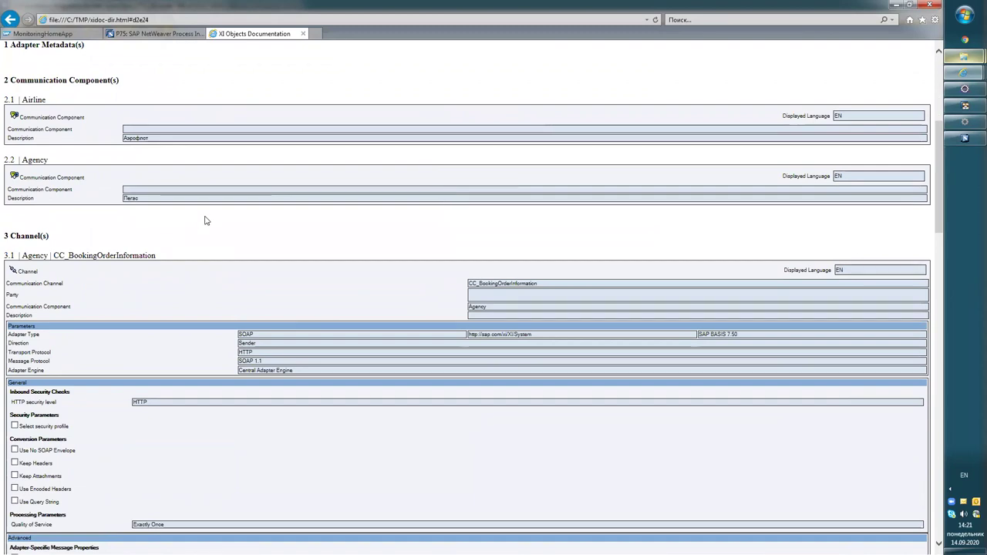
left_click_drag(115, 138, 177, 177)
left_click(176, 176)
scroll(232, 318, "down", 10)
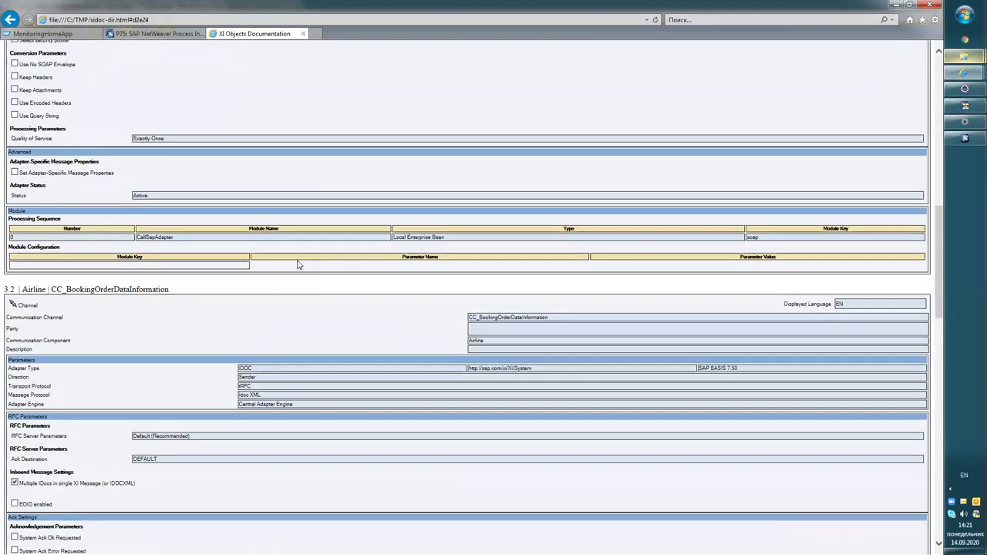
scroll(294, 264, "down", 2)
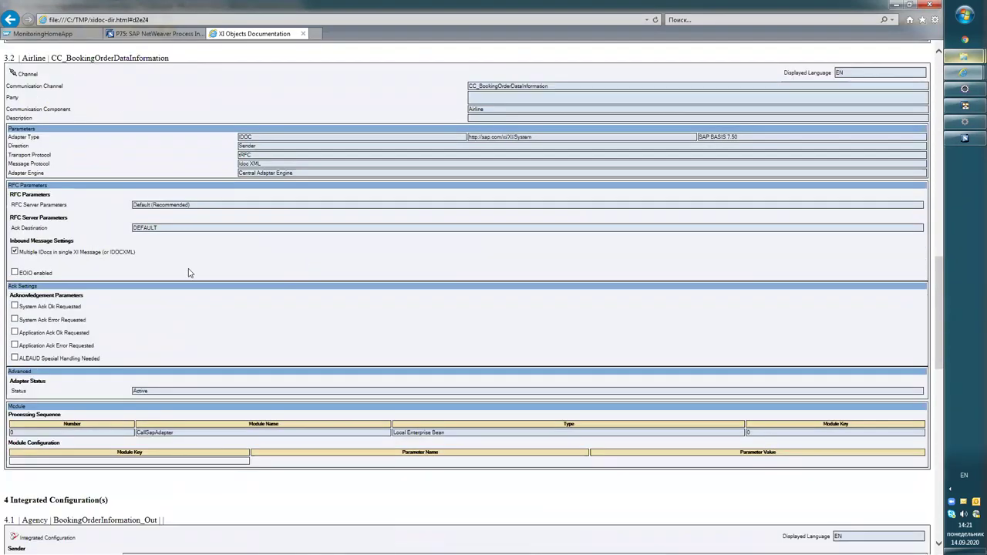
scroll(190, 273, "down", 5)
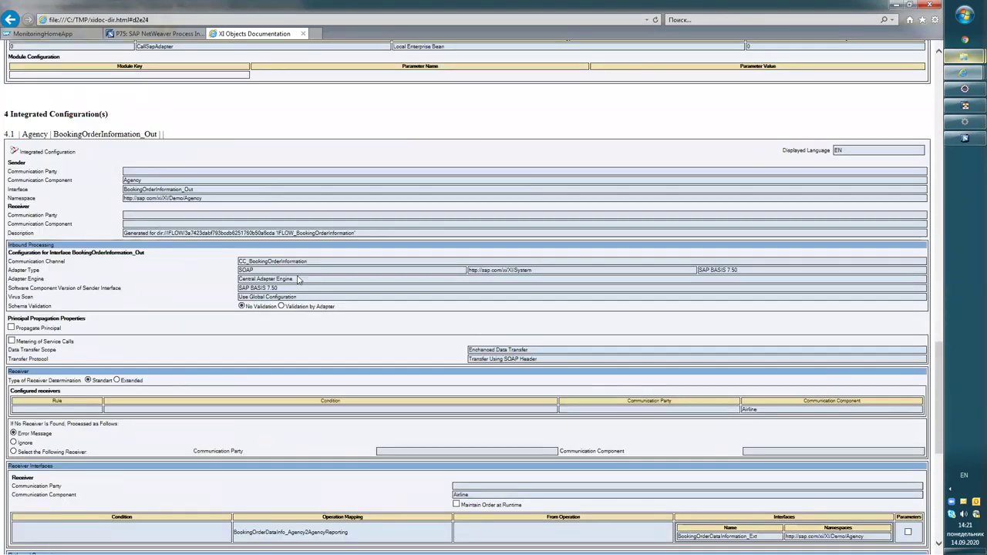
scroll(347, 369, "down", 5)
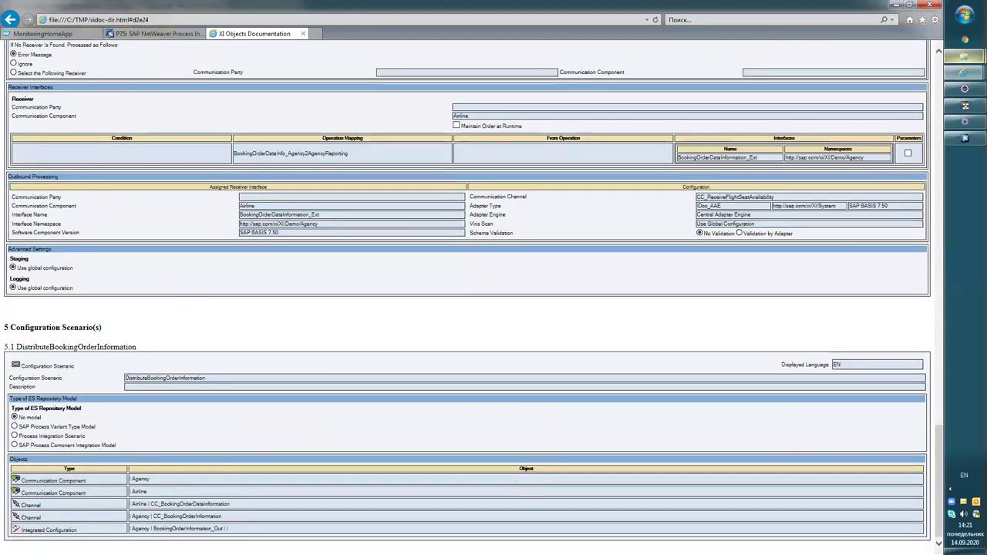
triple_click(540, 492)
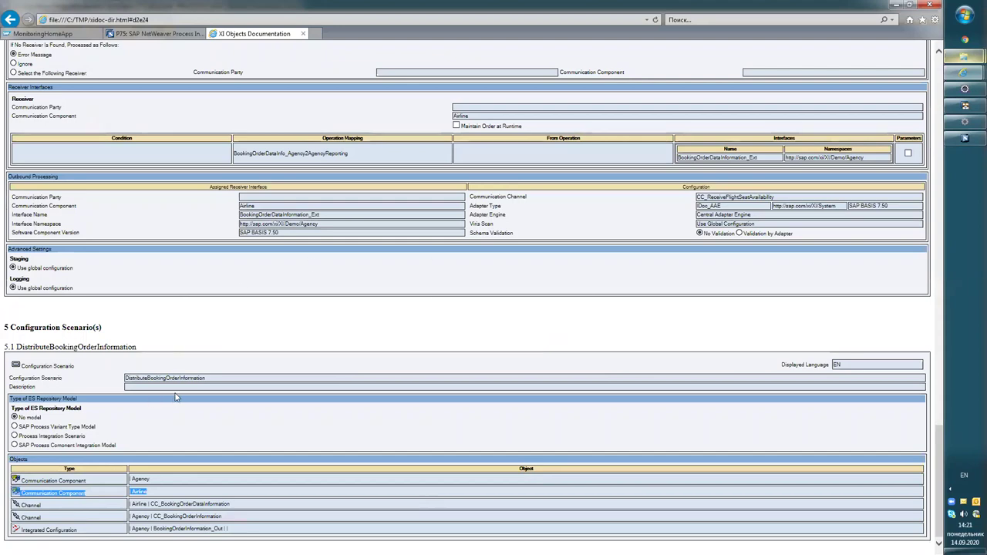
mouse_move(970, 107)
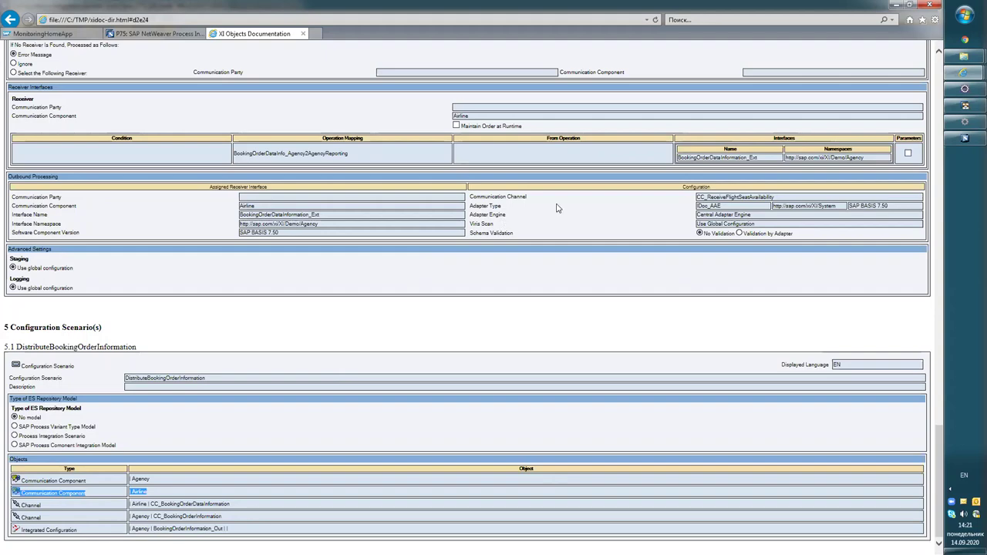
scroll(953, 173, "up", 20)
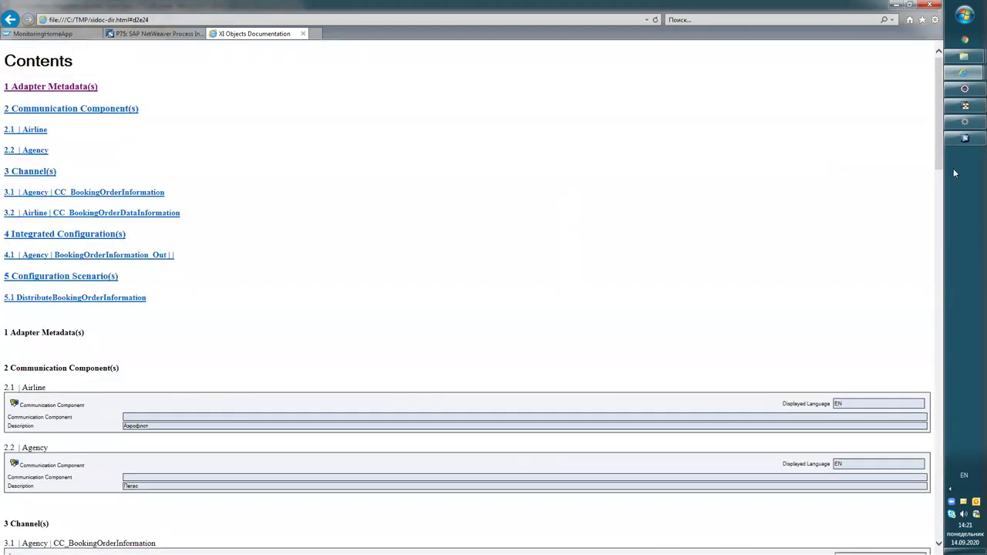
Return to the Integration Builder, set the documentation format to Portable Document Format (PDF), and save it as xidoc-dir.pdf in TMP.
left_click(879, 139)
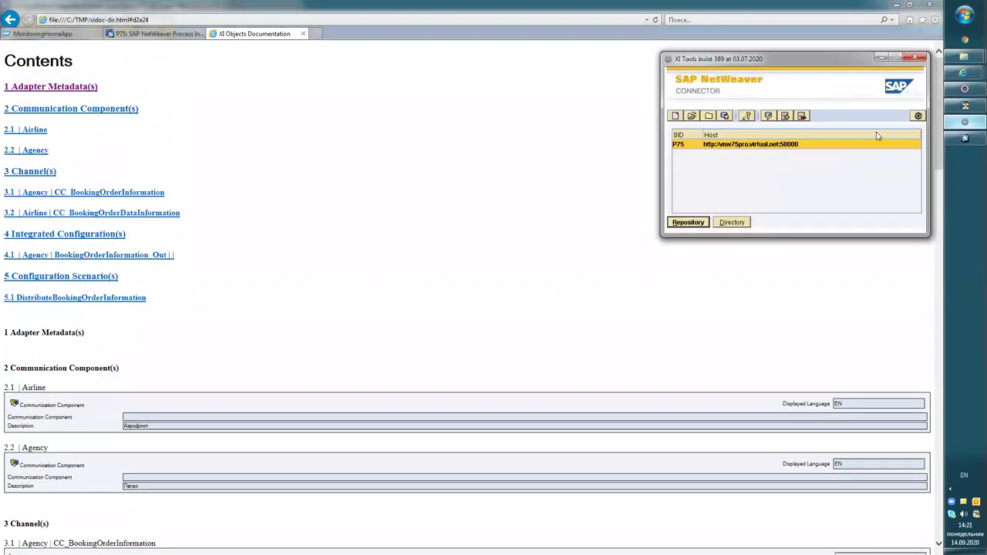
left_click(964, 140)
left_click(509, 123)
left_click(509, 144)
left_click(500, 381)
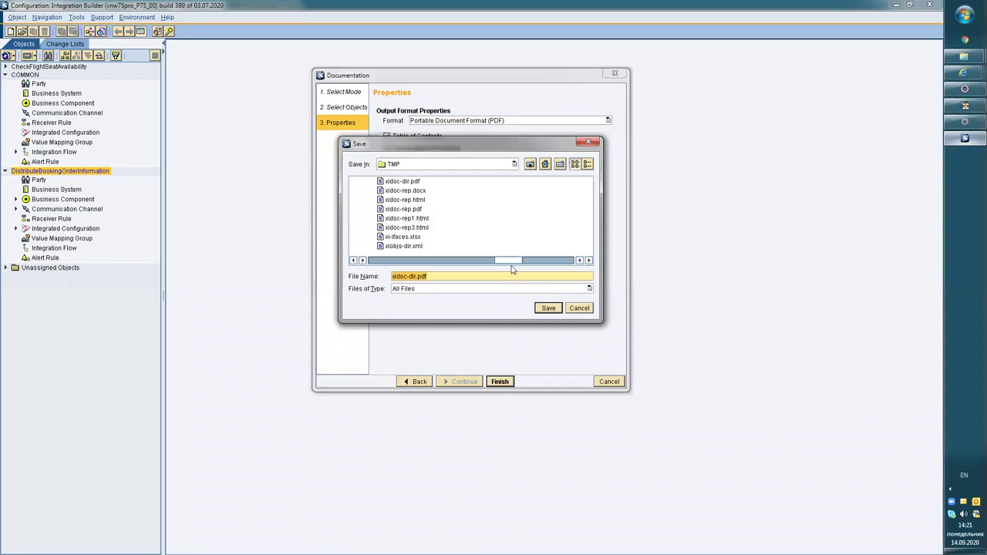
left_click_drag(512, 264, 365, 266)
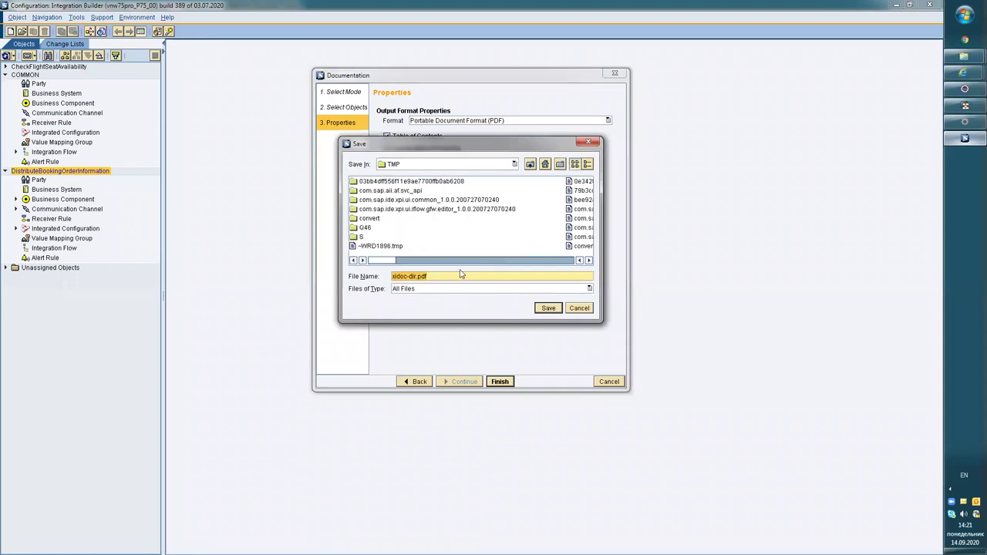
left_click(548, 308)
left_click(398, 276)
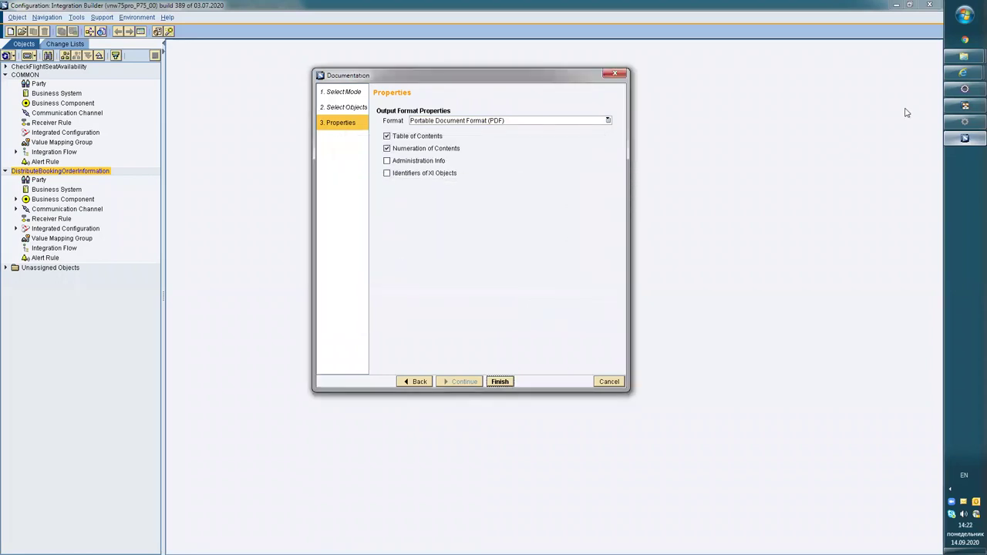
Open the exported xidoc-dir.pdf from the TMP folder in Adobe Acrobat Reader.
mouse_move(962, 58)
left_click(865, 132)
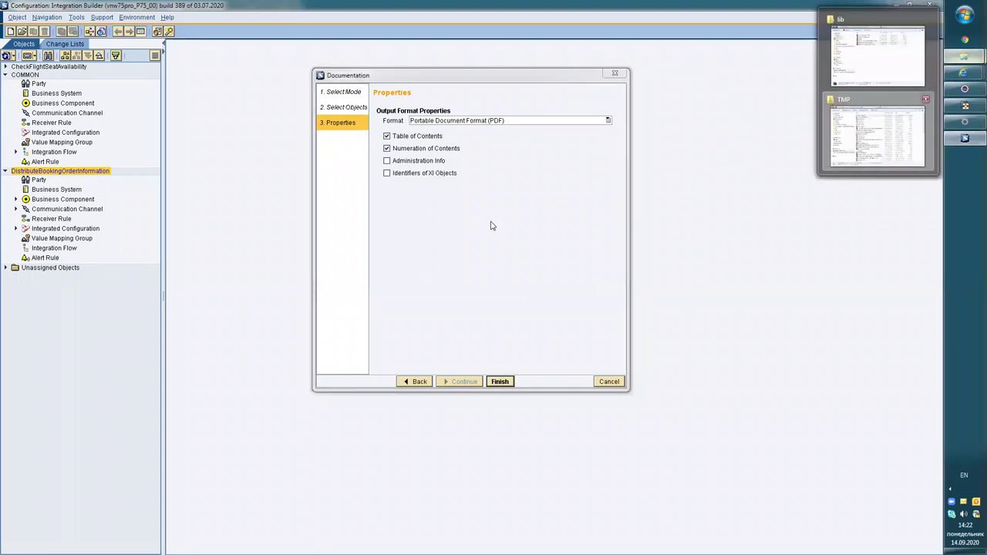
left_click(398, 185)
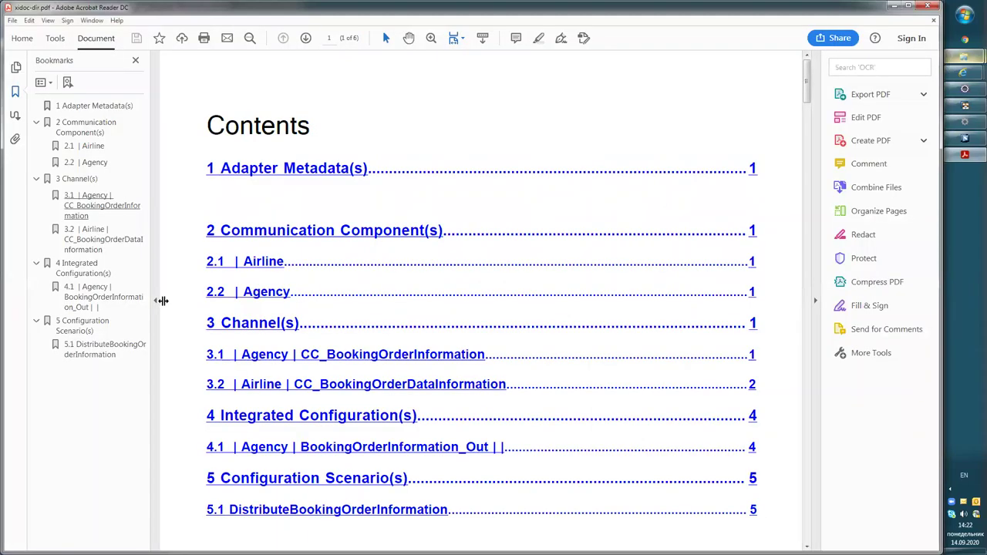
Examine all sections of the PDF documentation, from the contents page through the configuration scenario's object table.
scroll(545, 216, "down", 10)
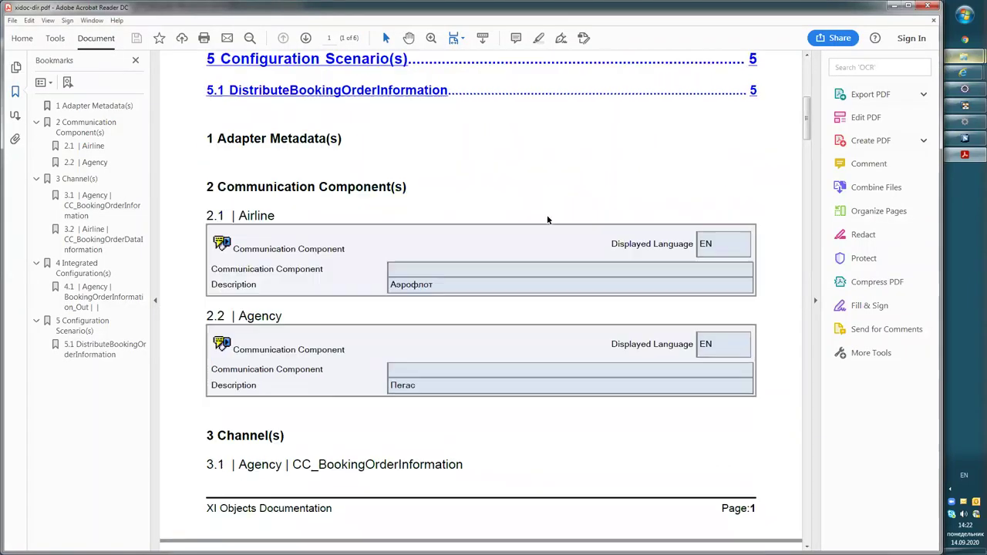
scroll(547, 222, "down", 15)
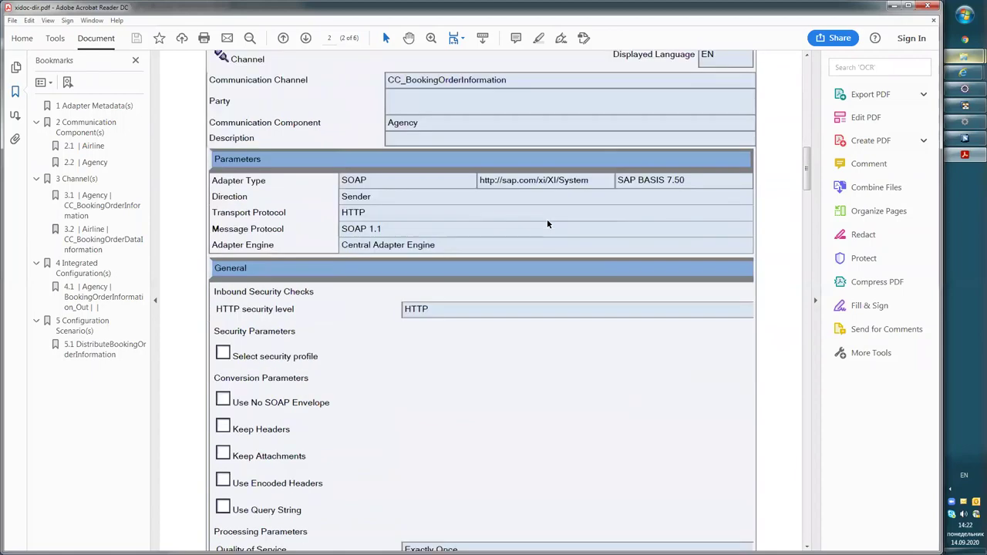
scroll(548, 224, "down", 4)
scroll(532, 215, "down", 10)
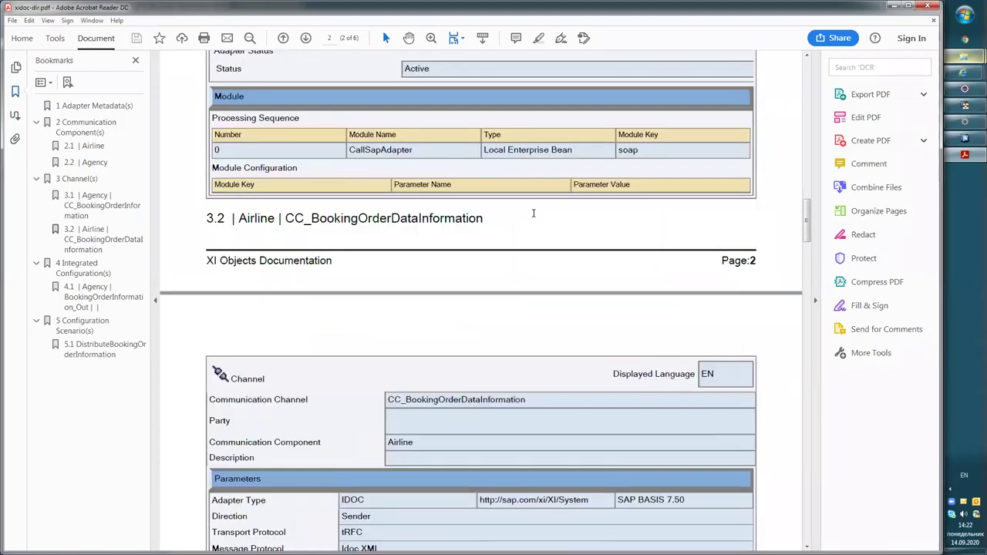
scroll(526, 214, "down", 5)
scroll(524, 215, "down", 10)
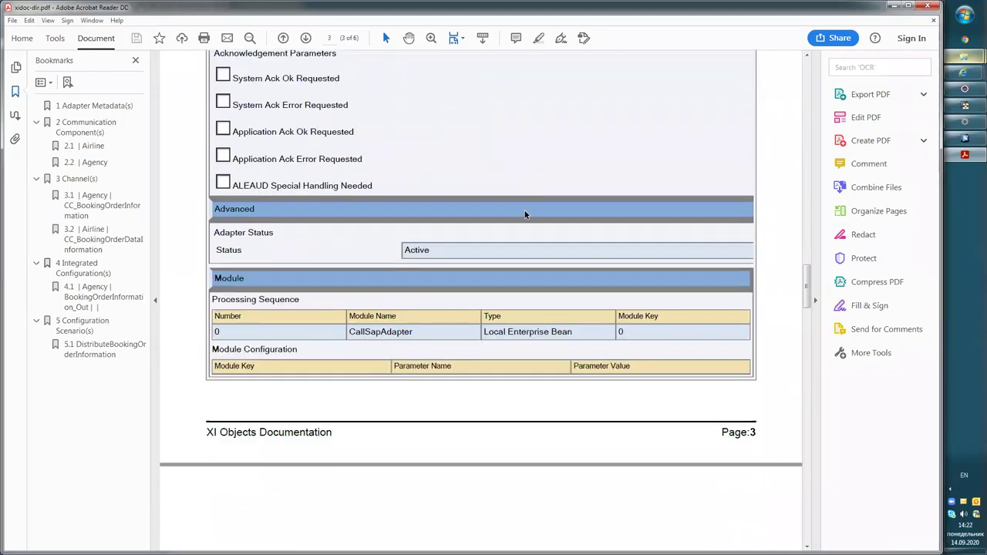
scroll(525, 215, "down", 5)
scroll(524, 286, "down", 10)
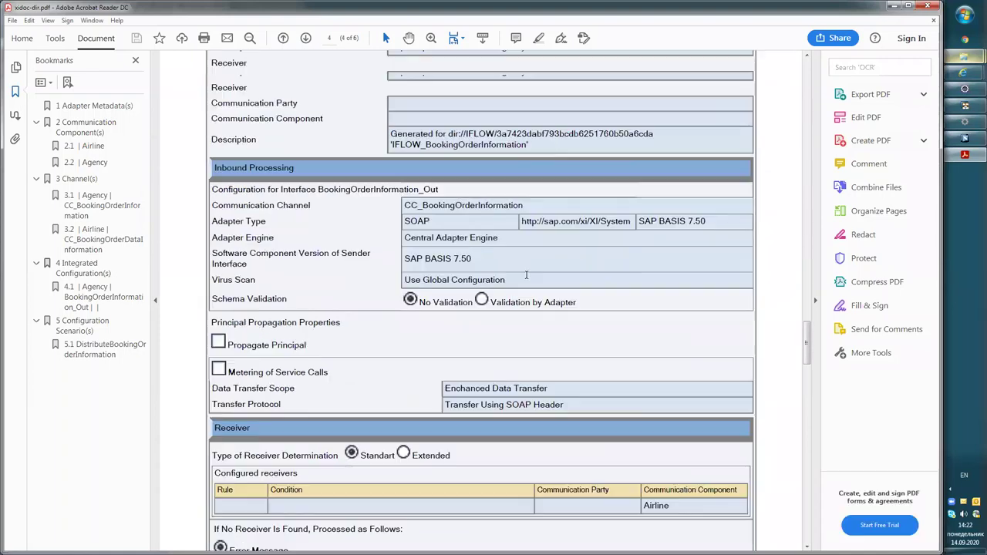
scroll(525, 289, "down", 10)
scroll(477, 264, "down", 5)
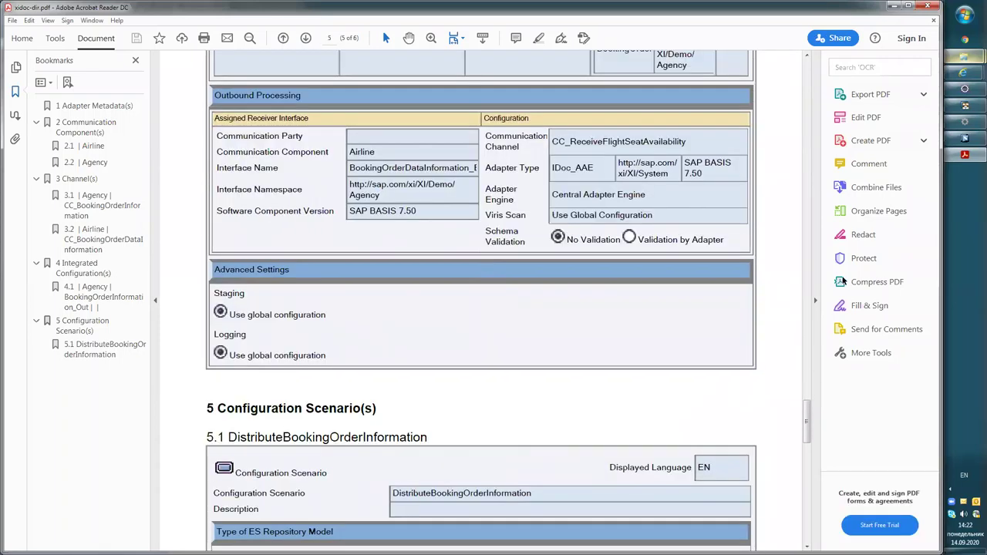
scroll(563, 312, "down", 10)
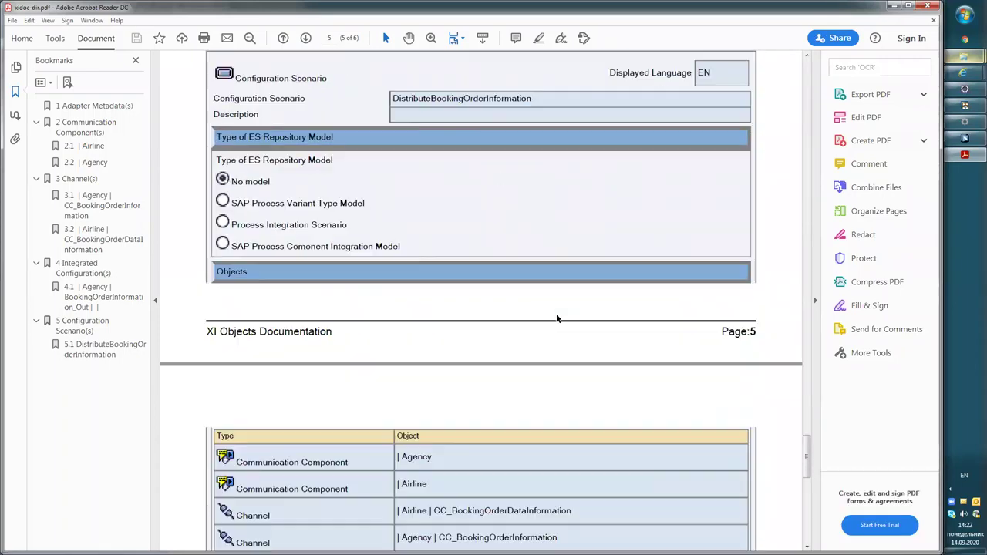
scroll(552, 313, "down", 5)
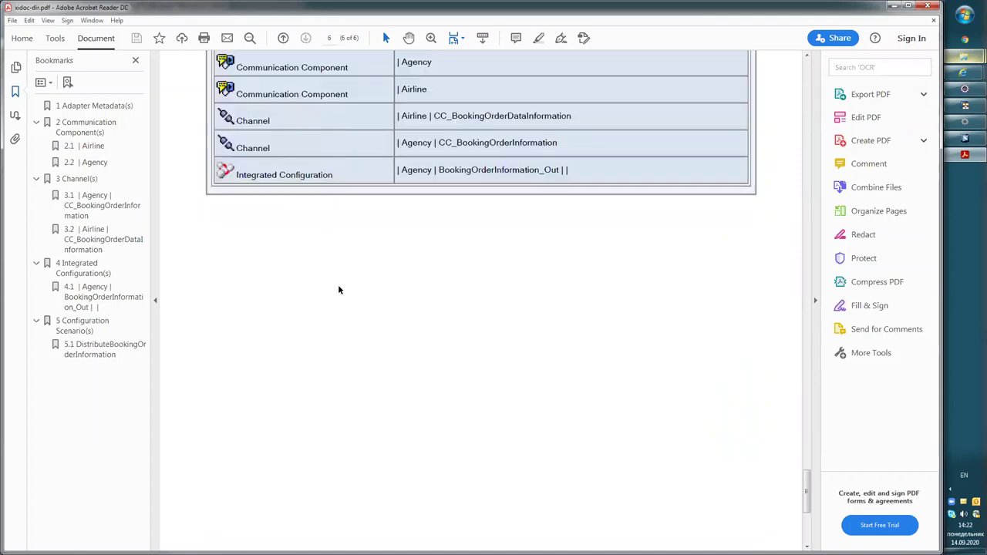
scroll(338, 290, "up", 7)
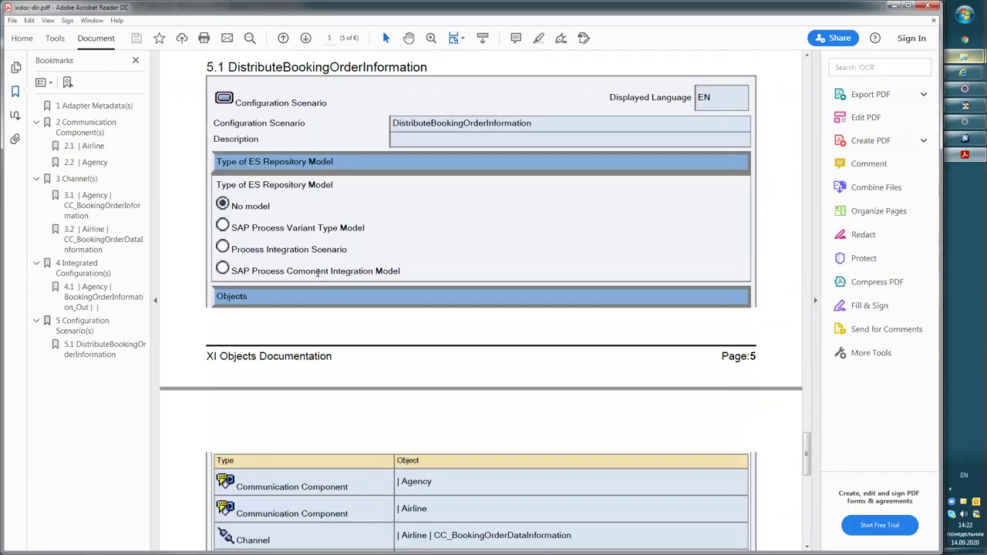
scroll(317, 272, "up", 2)
scroll(317, 272, "down", 7)
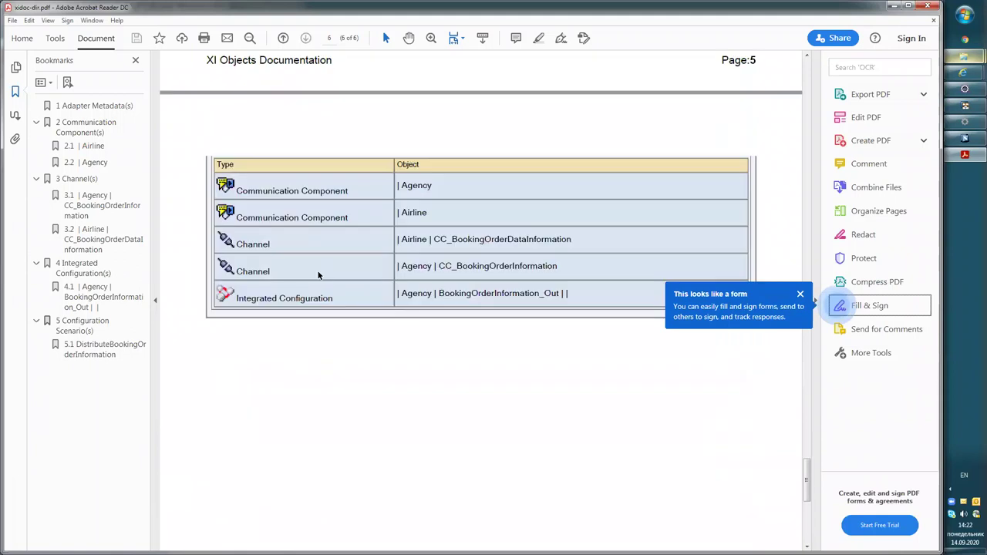
scroll(318, 275, "down", 5)
scroll(329, 276, "up", 3)
scroll(332, 272, "down", 3)
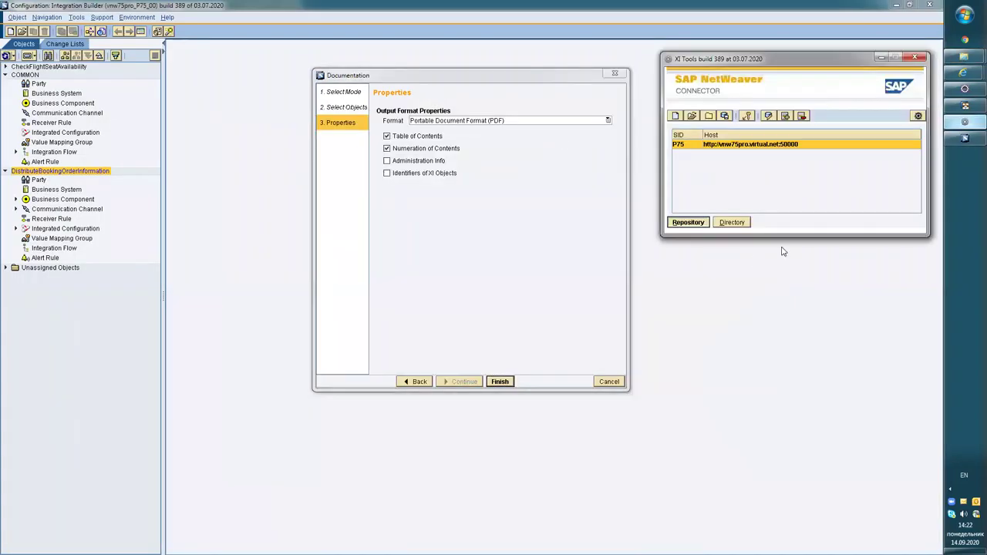
Launch the Enterprise Services Builder for system P75 from the XI Tools connector.
double_click(781, 79)
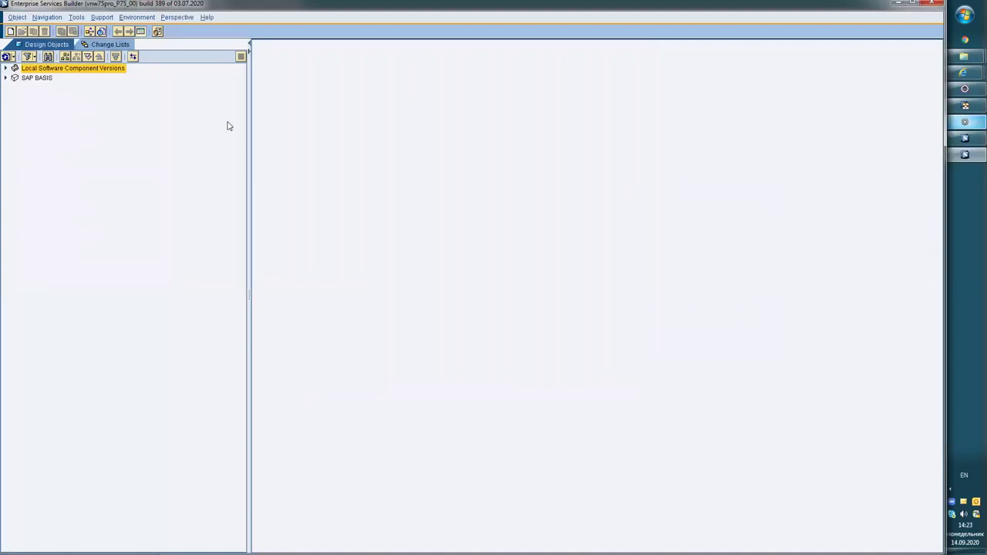
left_click_drag(250, 121, 193, 139)
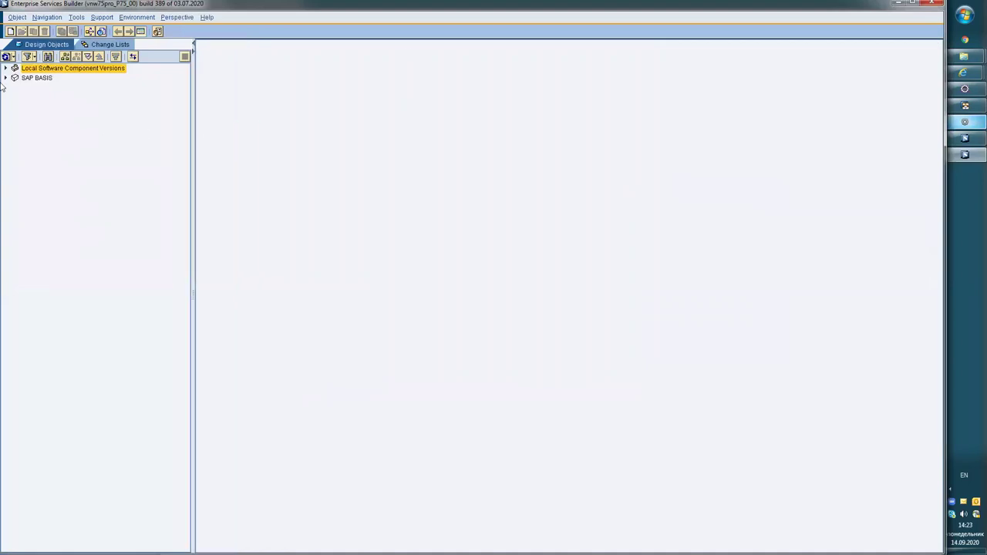
left_click(5, 78)
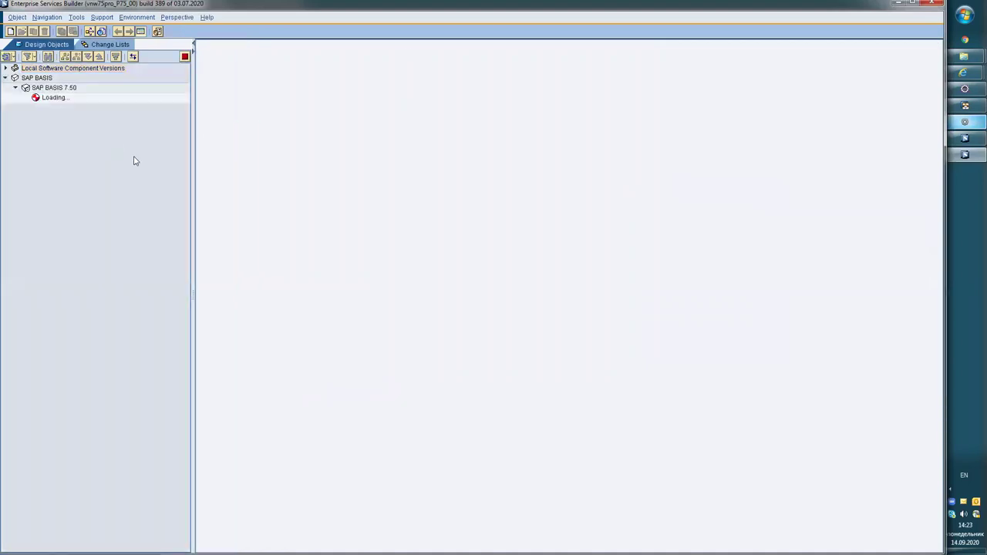
left_click(25, 166)
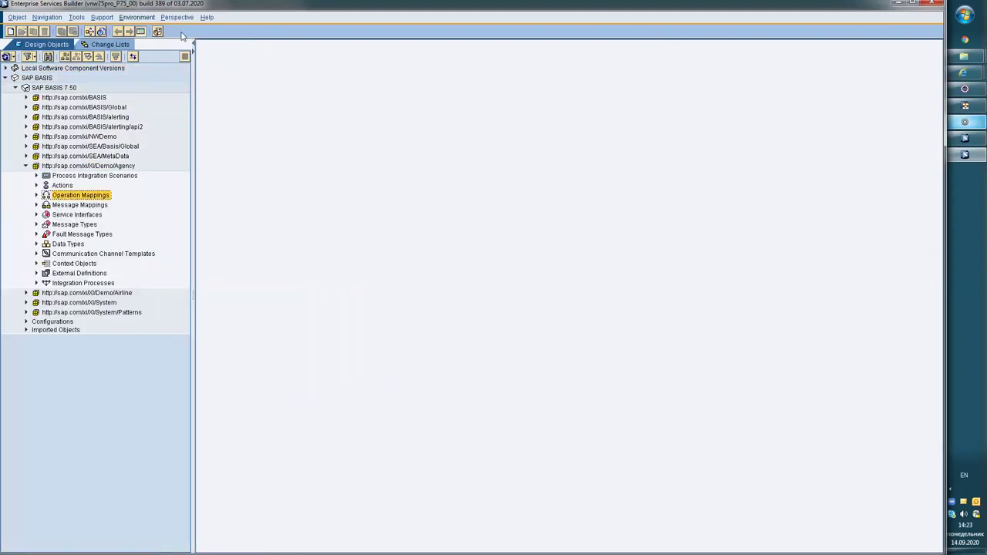
Open the XiTypes Inspector and look through the common properties, attributes, XI attributes and child types of aclInvalidKey.
left_click(136, 17)
mouse_move(102, 17)
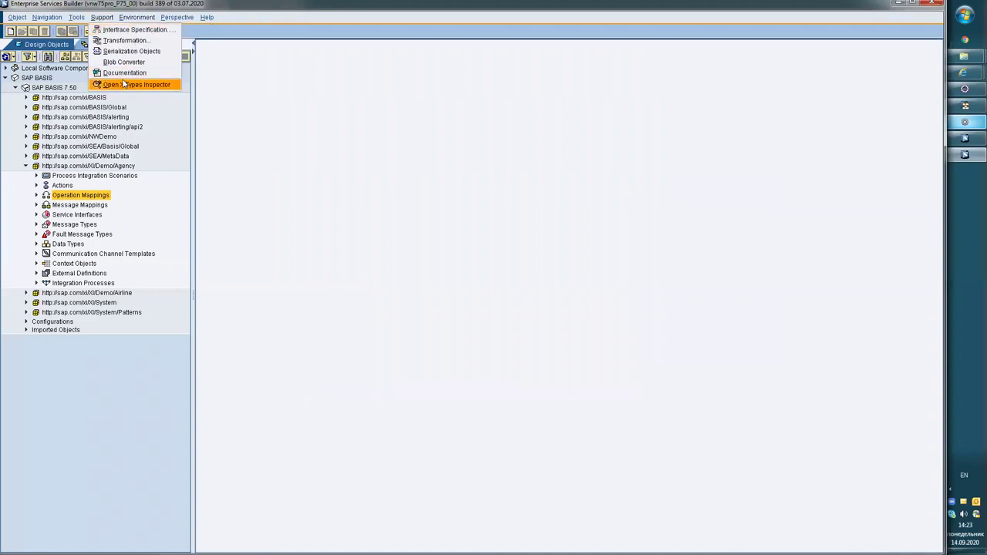
left_click(129, 85)
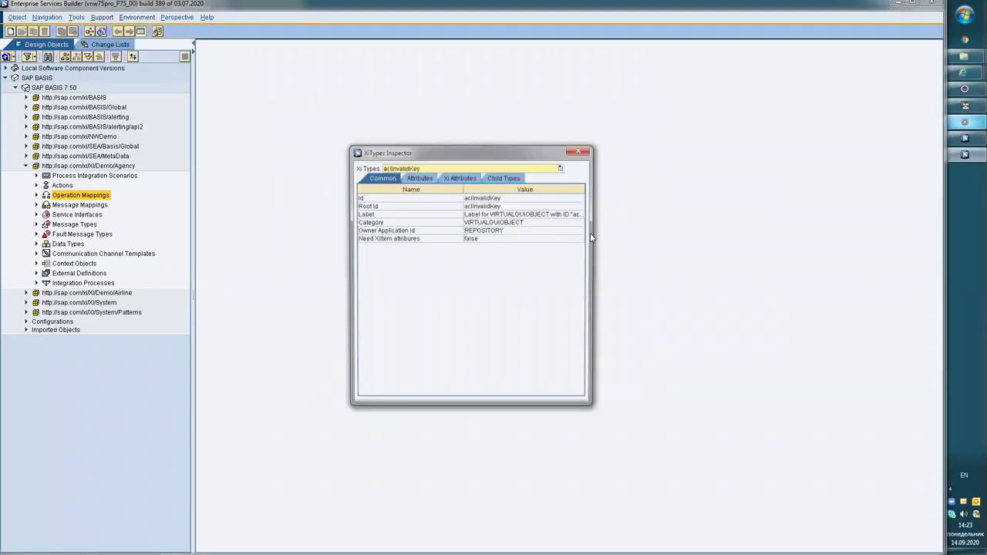
left_click(502, 230)
left_click(497, 222)
left_click(478, 213)
left_click(419, 177)
left_click(460, 178)
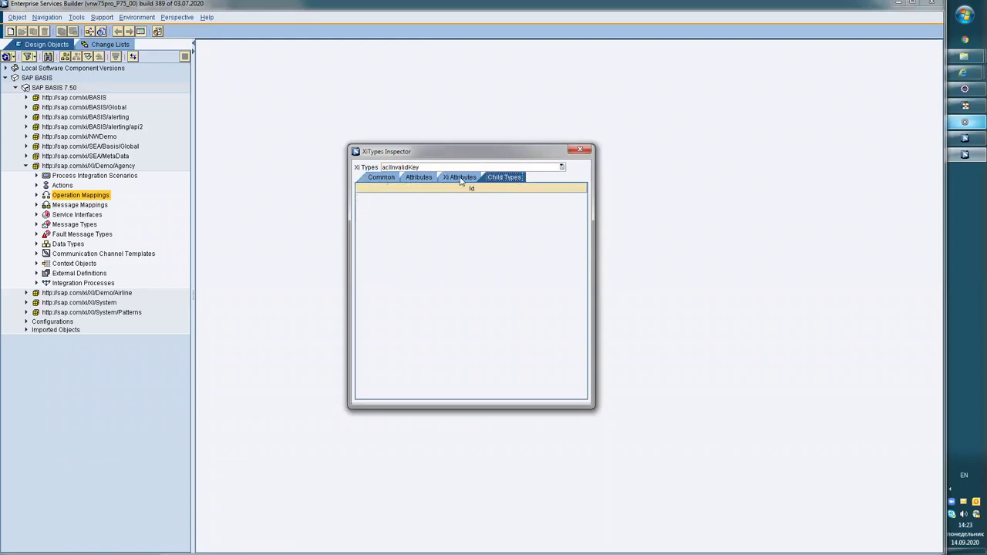
left_click(408, 182)
Inspect the attributes of the Macro (arismacro) type in the XiTypes Inspector and close it.
left_click(429, 168)
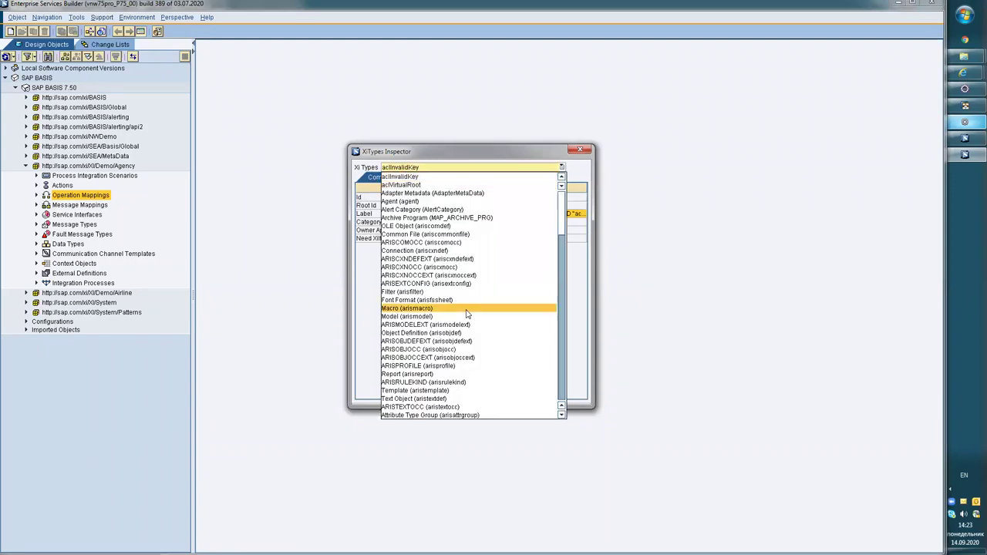
left_click(463, 307)
left_click(416, 179)
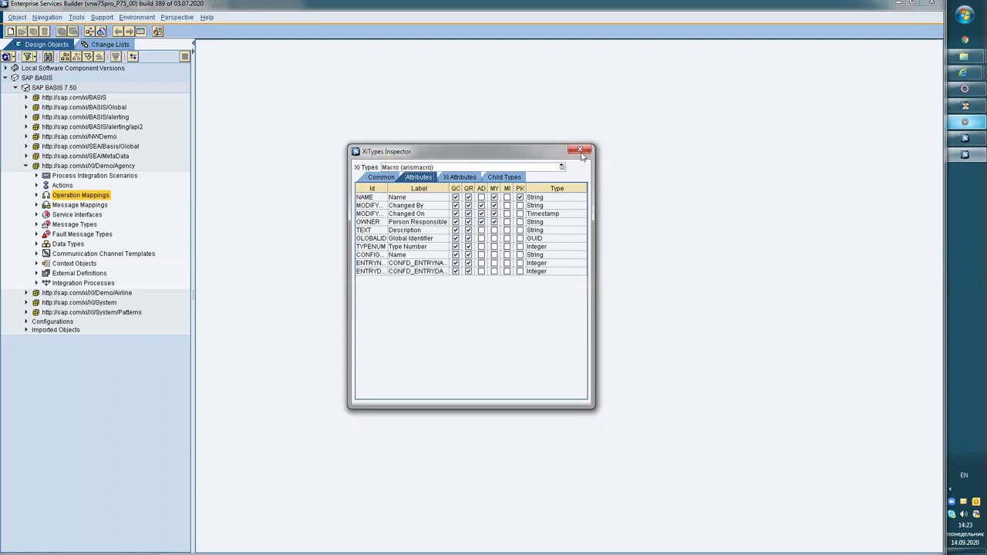
left_click(580, 151)
Start the XI Tools Documentation wizard in Select Objects mode and proceed to the object selection.
left_click(84, 18)
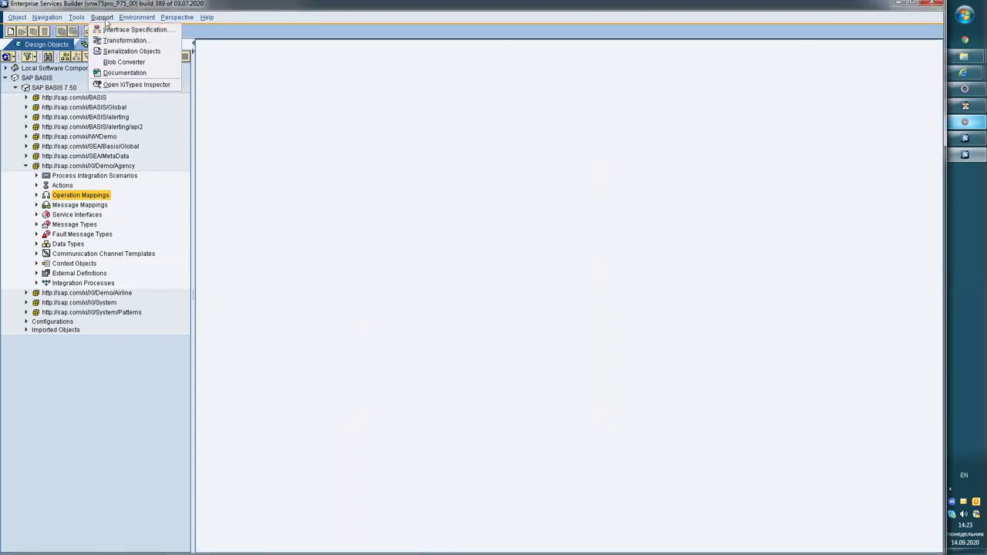
left_click(143, 62)
left_click(100, 19)
left_click(113, 75)
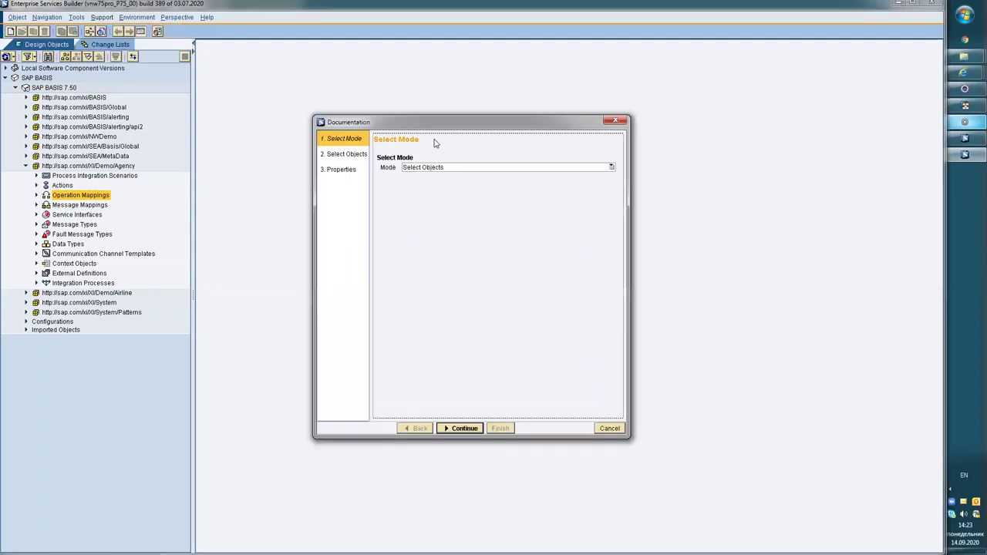
left_click(509, 409)
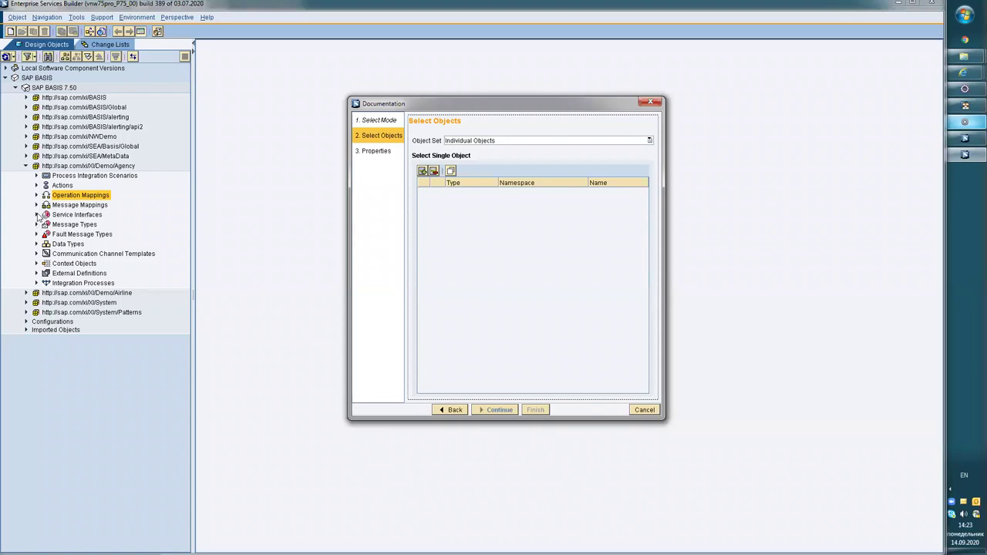
Expand Operation Mappings in the Agency namespace and select BookingOrder_Agency2Airline and BookingOrder_Agency2AirlineIDoc.
left_click(36, 205)
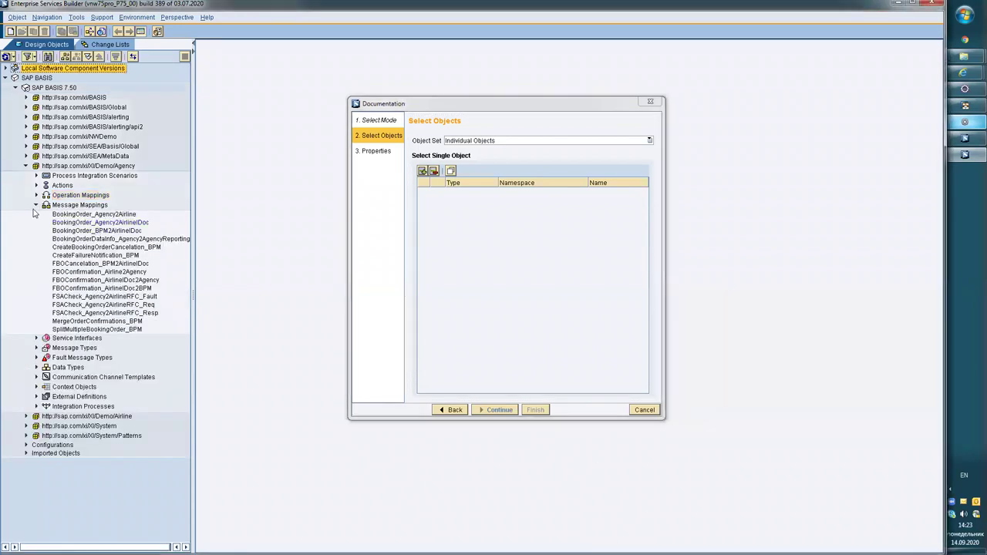
left_click(37, 205)
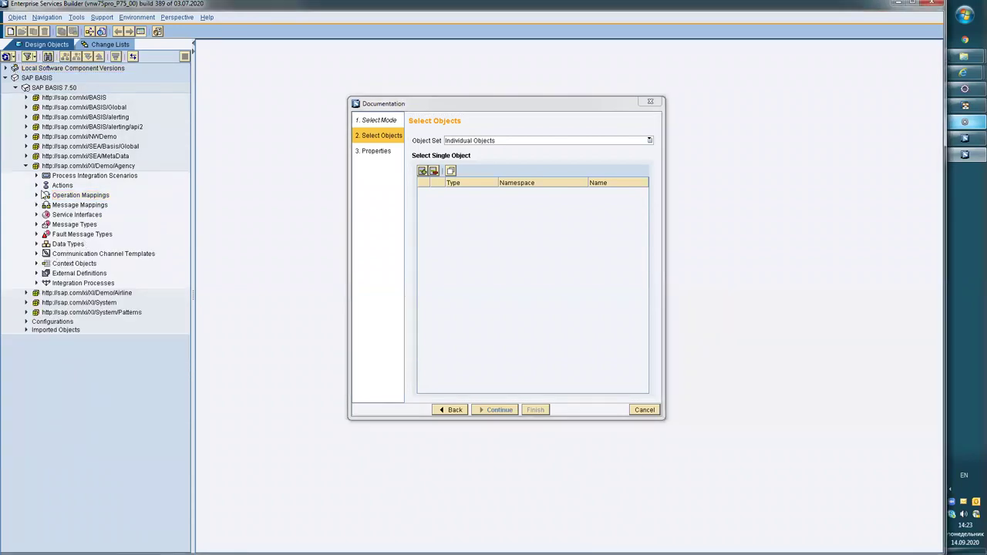
left_click(65, 178)
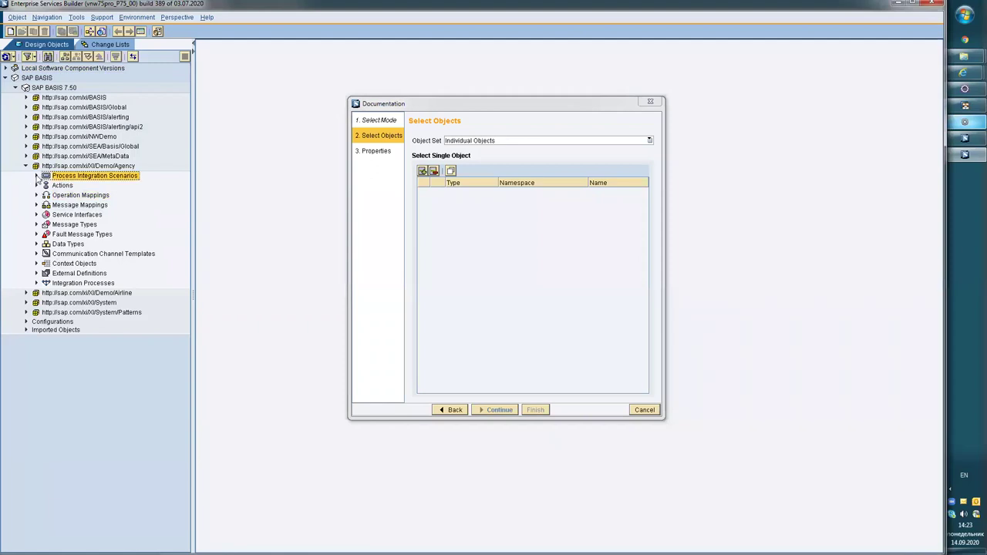
left_click(36, 195)
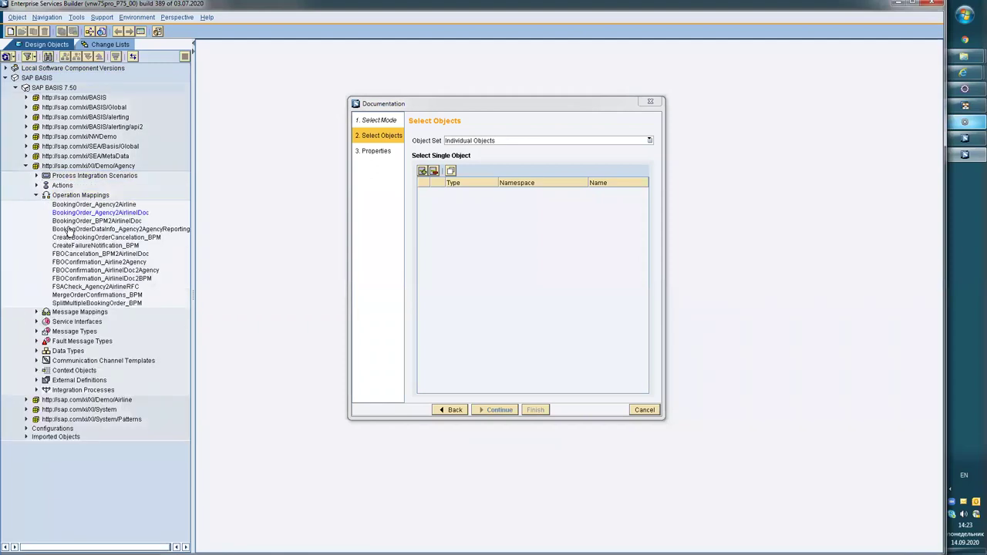
left_click(82, 205)
left_click(103, 213, "ctrl")
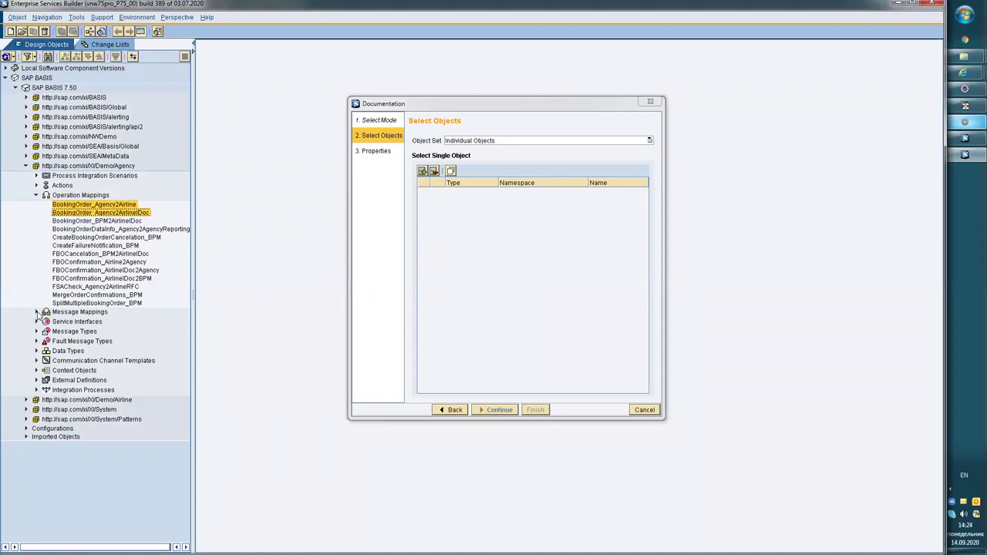
Add the message mappings BookingOrder_Agency2Airline, BookingOrder_Agency2AirlineIDoc and BookingOrder_BPM2AirlineIDoc to the documentation's object list.
left_click(36, 311)
left_click(85, 321)
scroll(96, 432, "down", 1)
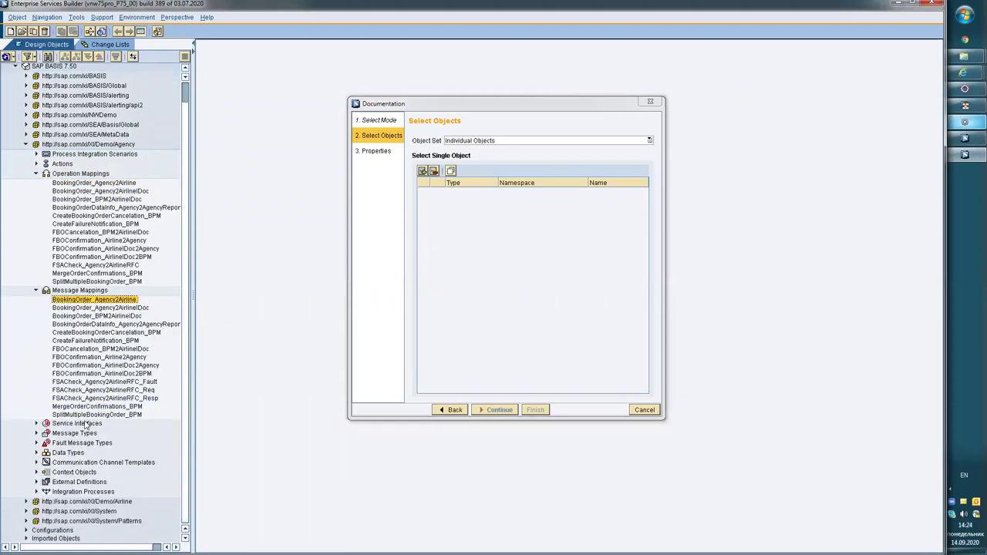
left_click(126, 314, "shift")
left_click_drag(126, 315, 489, 282)
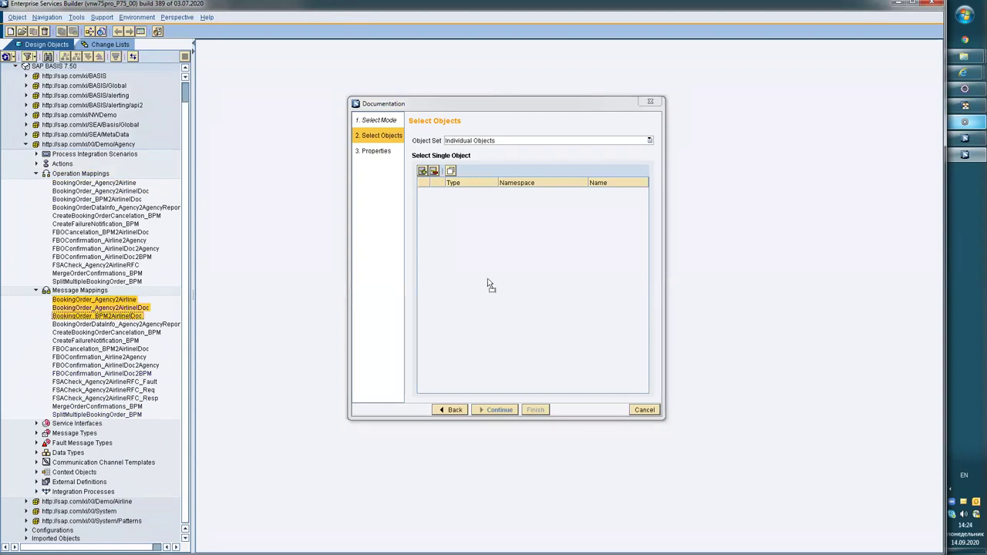
Add the operation mappings BookingOrder_Agency2Airline, BookingOrder_Agency2AirlineIDoc and BookingOrder_BPM2AirlineIDoc to the documentation's object list.
left_click(66, 184)
left_click(80, 199, "shift")
left_click_drag(80, 199, 355, 404)
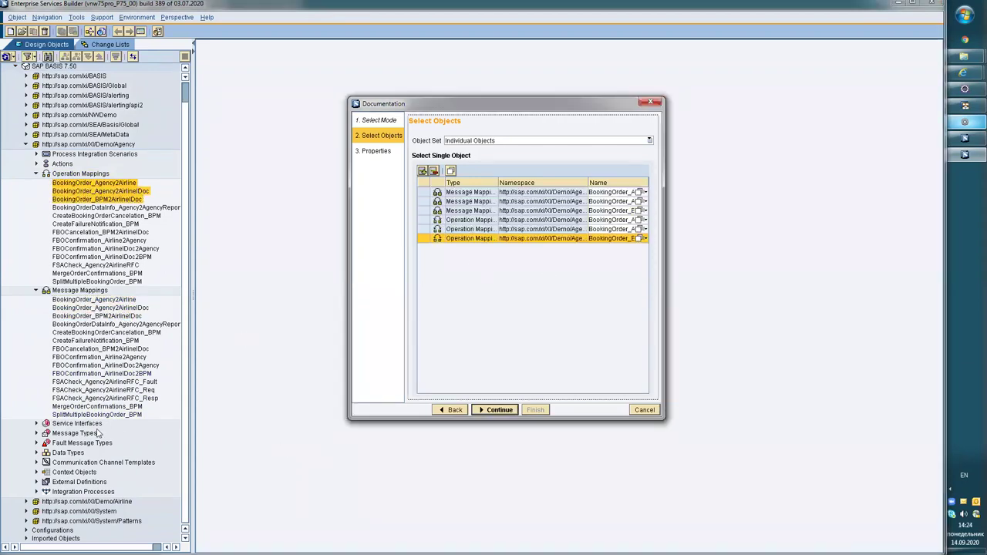
Add the data types BookingID, BookingOrderConfirmation and BookingOrderInformation to the documentation's object list.
left_click(37, 457)
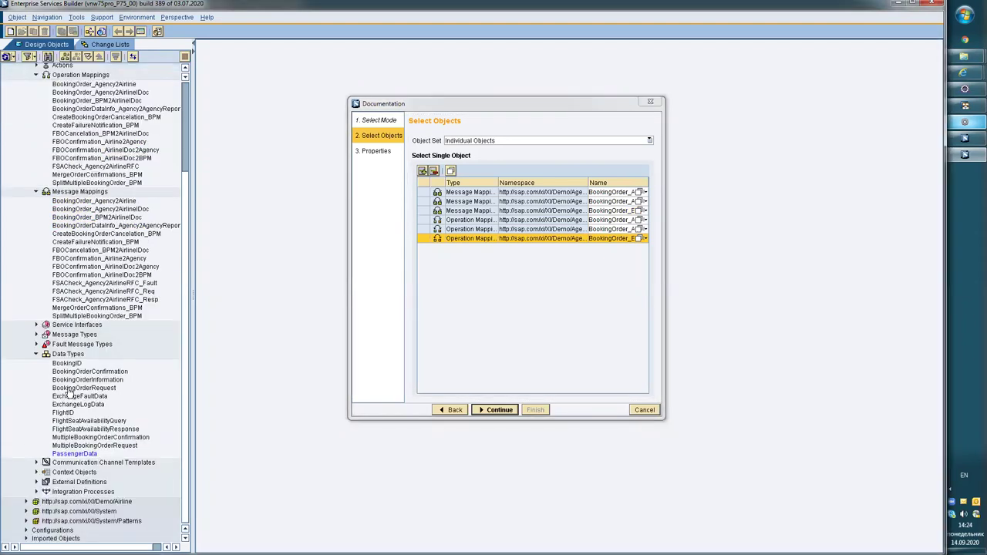
left_click(67, 364)
left_click(80, 380, "shift")
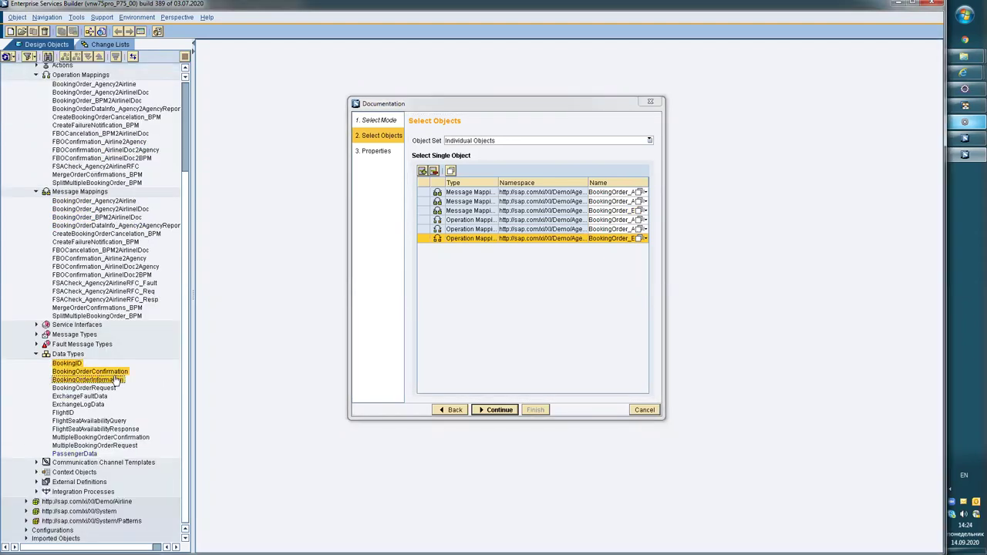
left_click_drag(614, 421, 495, 374)
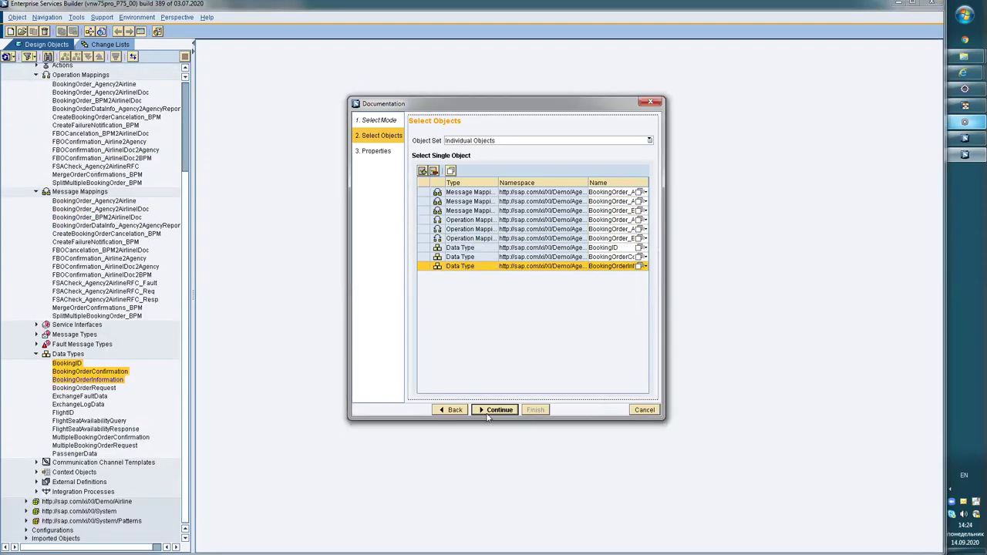
Generate the documentation in HyperText Markup Language (HTML) format and save it as xidoc-rep.html, overwriting the existing file.
left_click(491, 410)
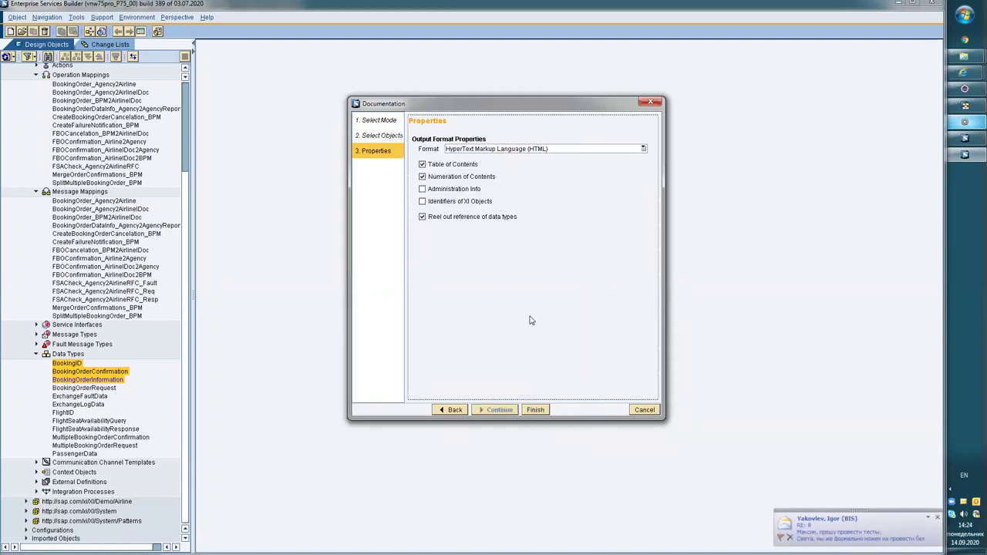
left_click(534, 411)
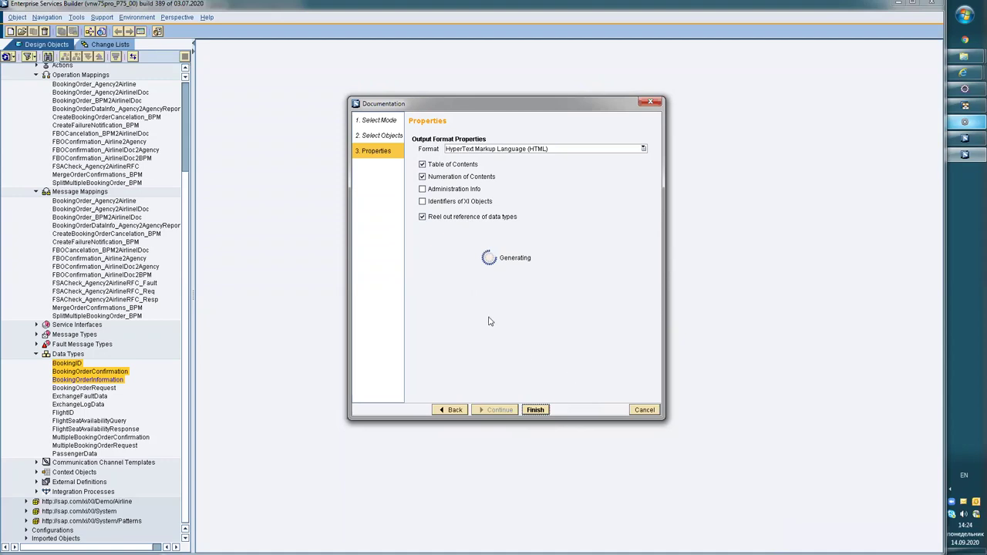
key("Return")
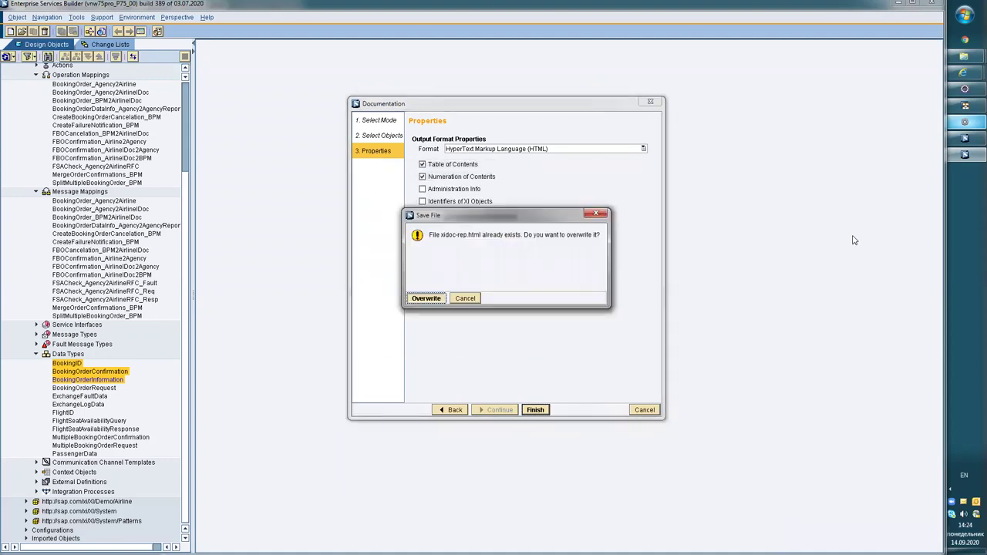
key("Return")
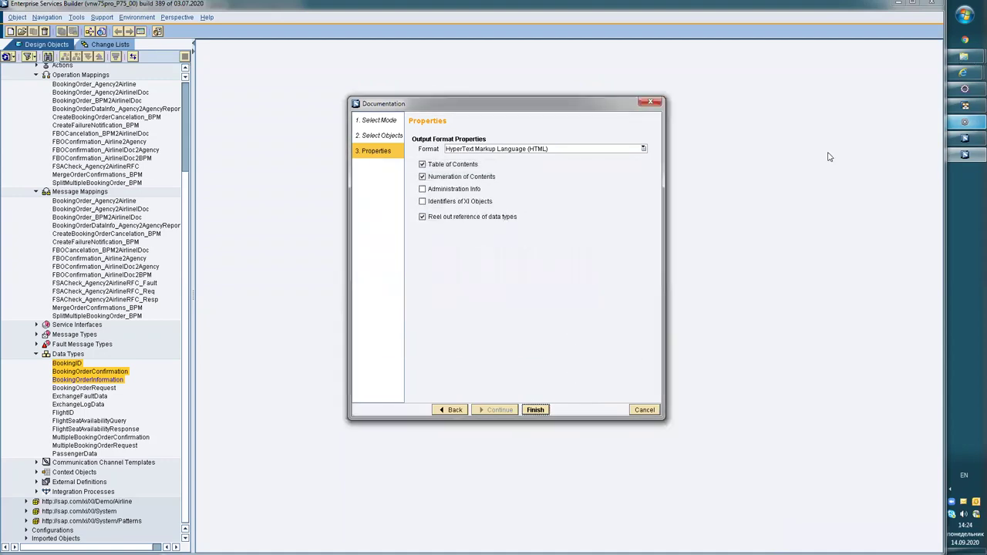
Open the exported xidoc-rep.html from the TMP folder in the web browser.
mouse_move(963, 56)
left_click(931, 46)
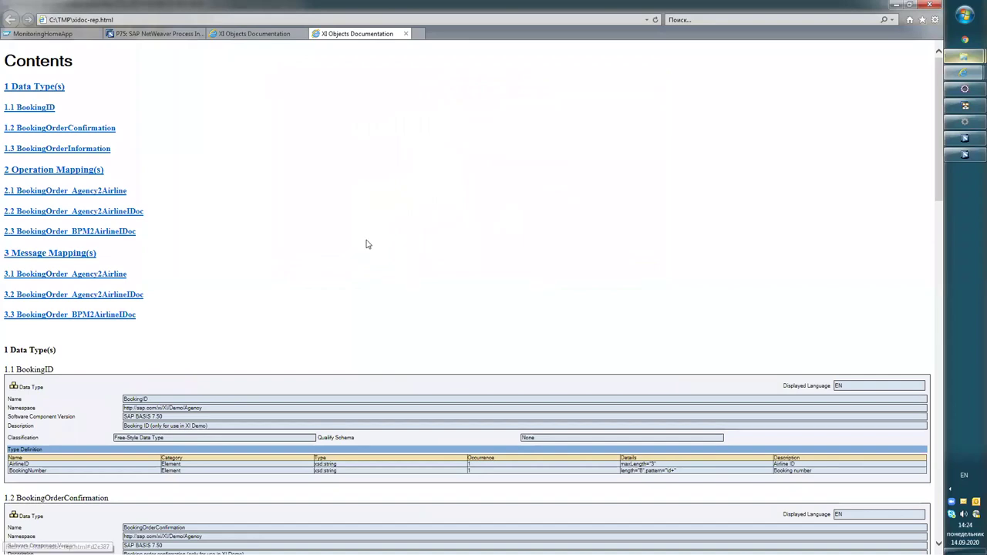
Examine the data type, operation mapping and message mapping sections of the HTML documentation, and return to its contents list.
scroll(368, 244, "down", 3)
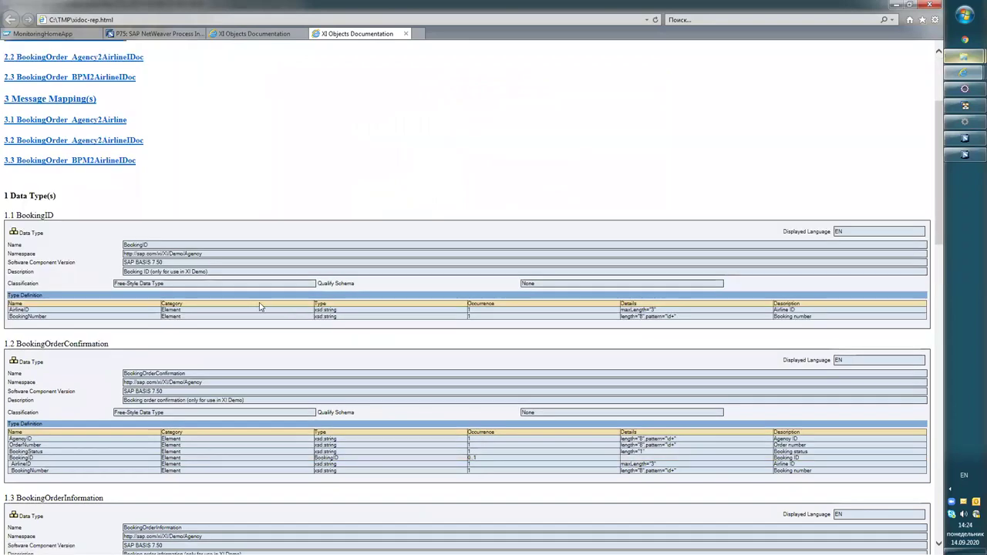
scroll(231, 301, "down", 2)
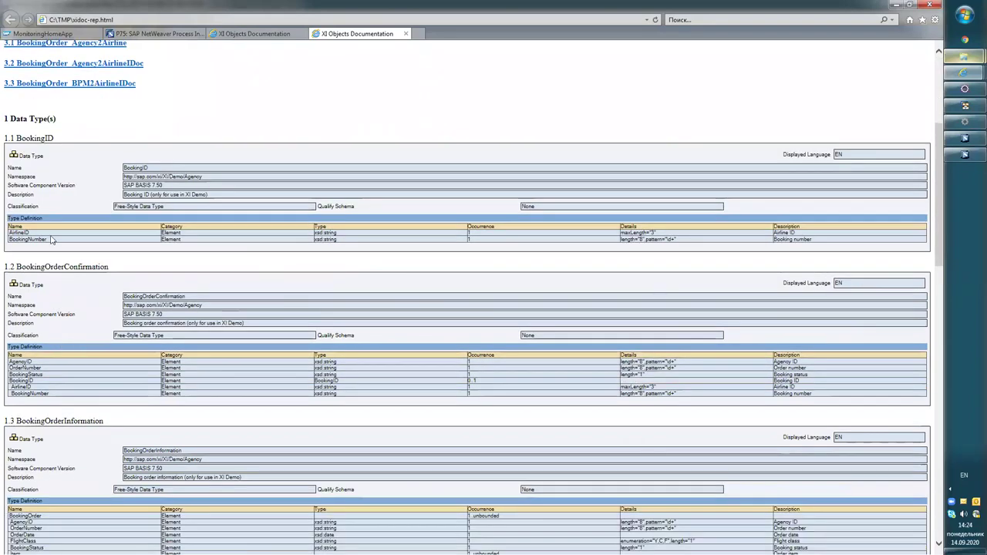
scroll(51, 241, "down", 3)
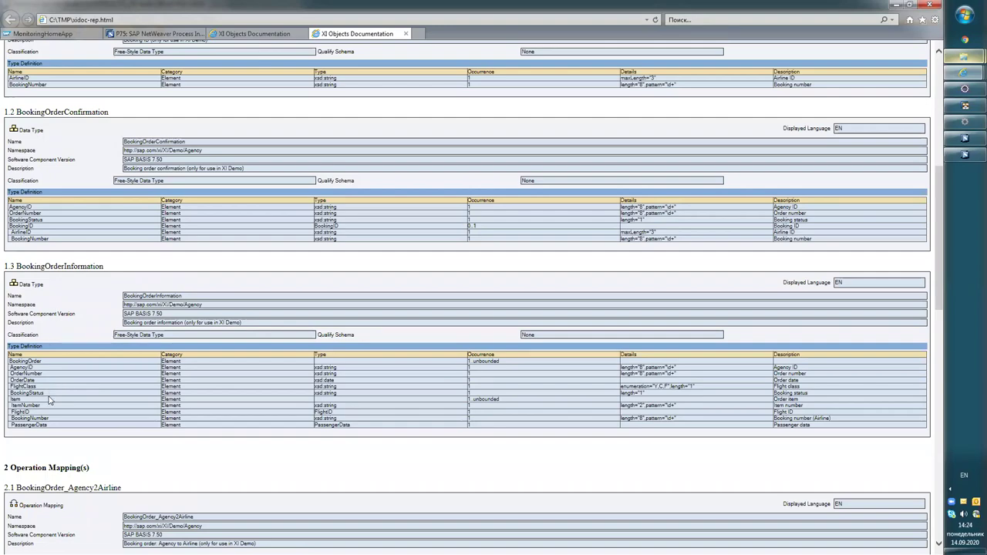
scroll(54, 307, "down", 3)
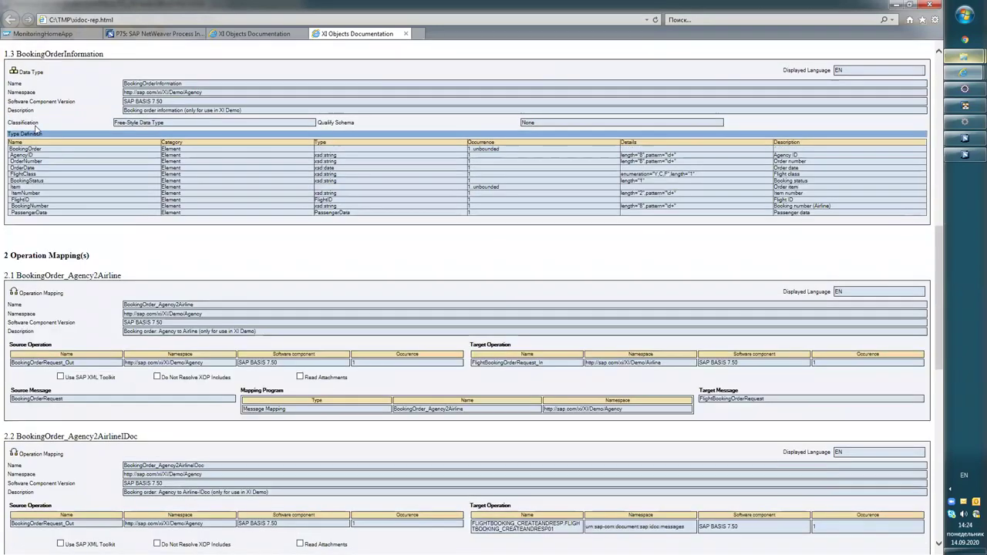
scroll(35, 129, "down", 1)
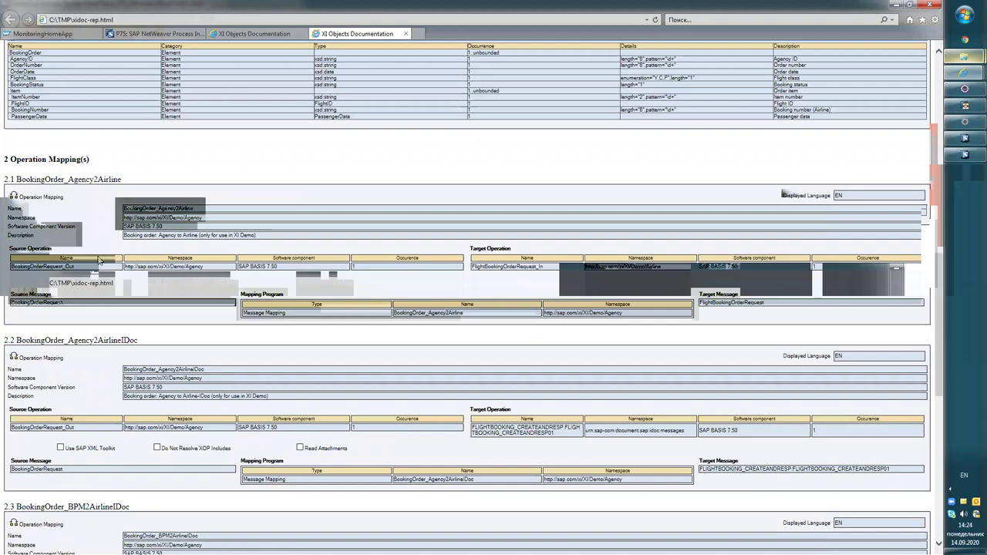
scroll(92, 177, "down", 5)
scroll(113, 205, "down", 1)
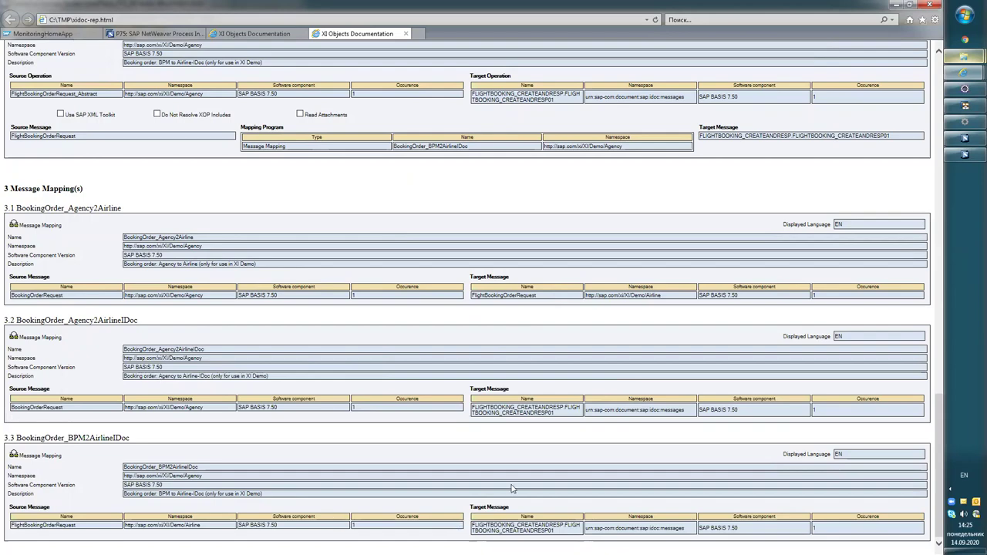
scroll(553, 448, "up", 15)
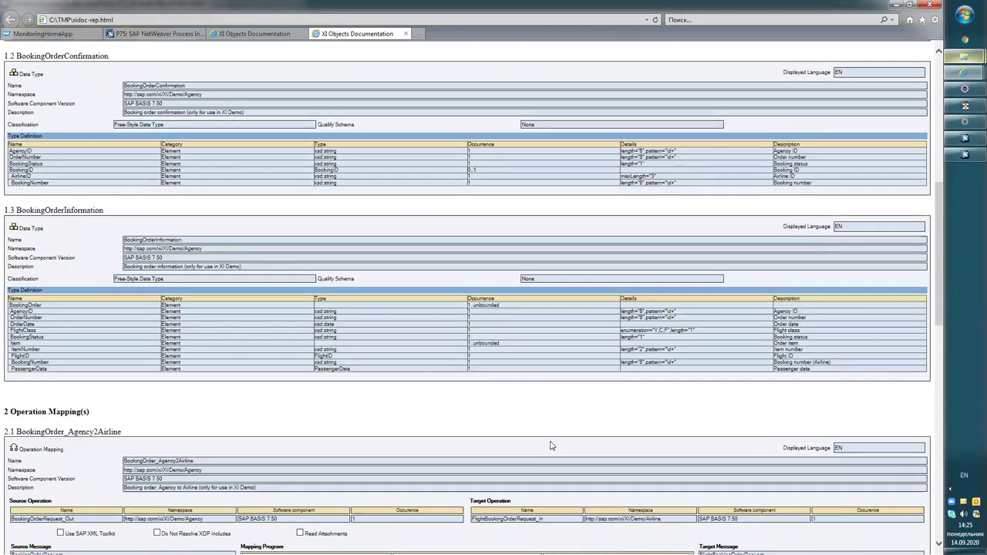
scroll(552, 445, "up", 6)
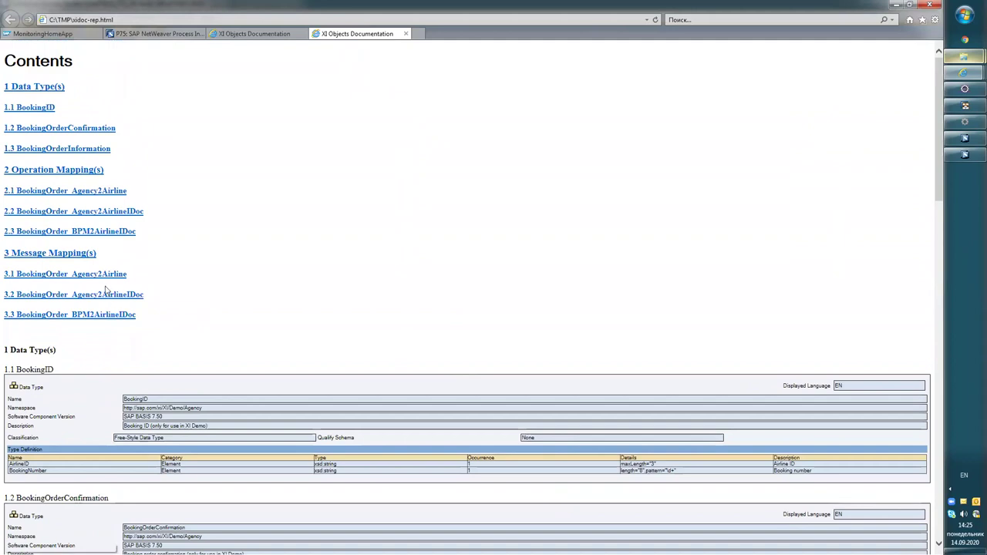
Check the BookingOrder_Agency2AirlineIDoc message mapping in xidoc-rep.html, close that document and look through the channels in xidoc-dir.html.
left_click(106, 294)
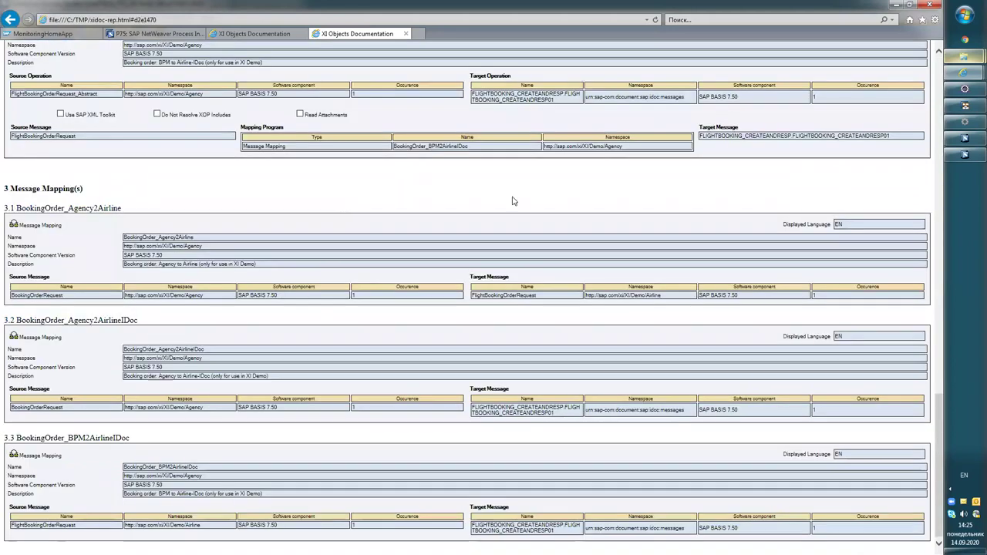
left_click(407, 34)
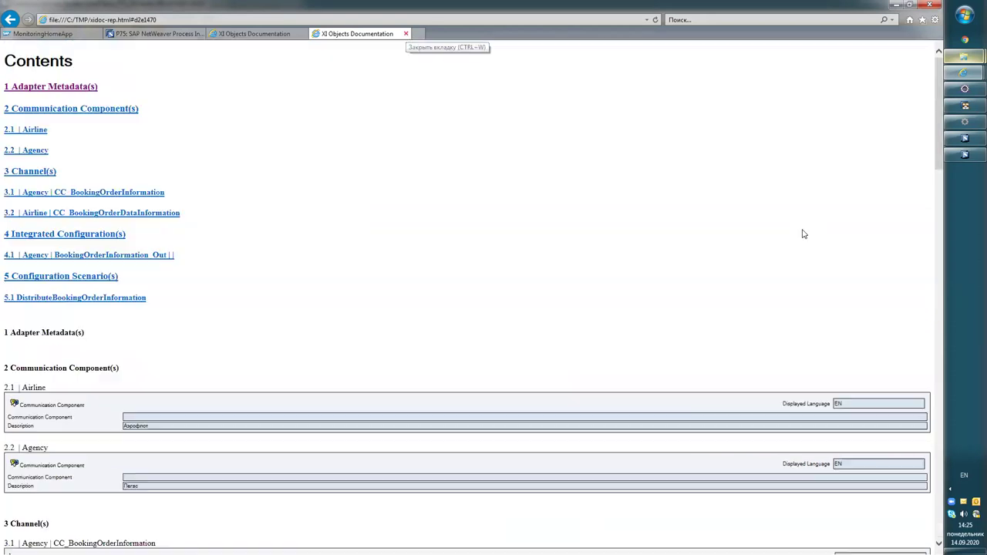
scroll(679, 222, "down", 1)
scroll(678, 222, "down", 6)
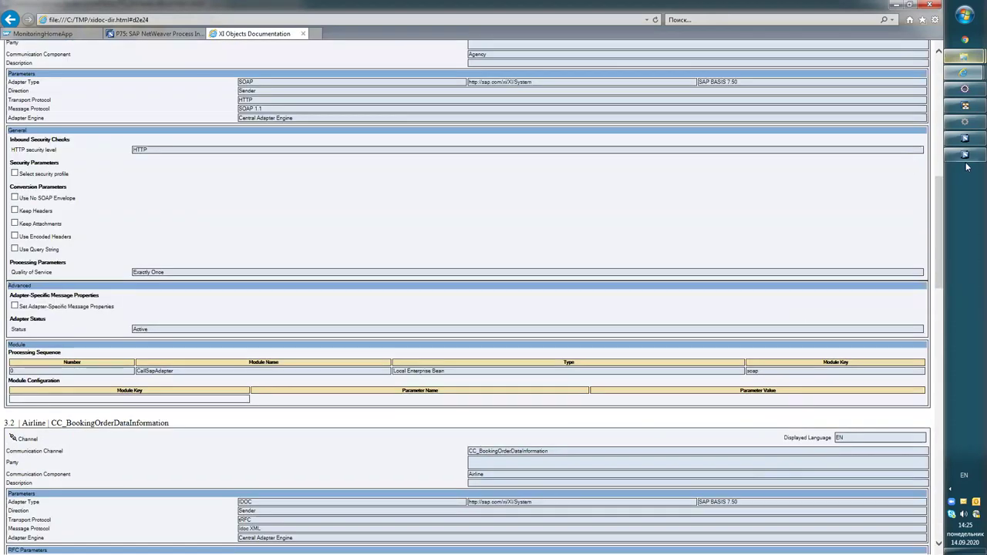
Back in the Enterprise Services Builder, generate the documentation in Portable Document Format (PDF) and save it as xidoc-rep.pdf, overwriting the existing file.
left_click(964, 154)
key("alt+Down")
key("Return")
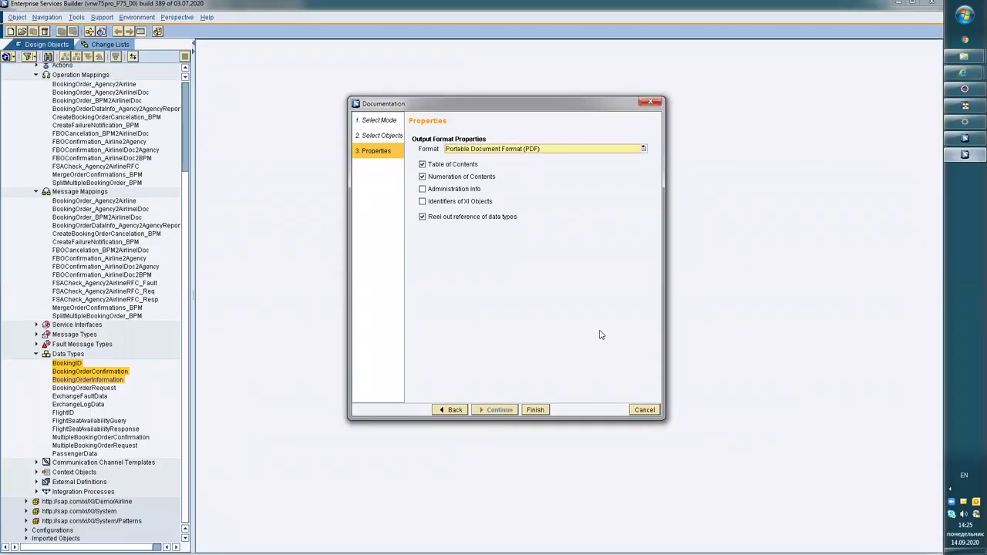
left_click(535, 410)
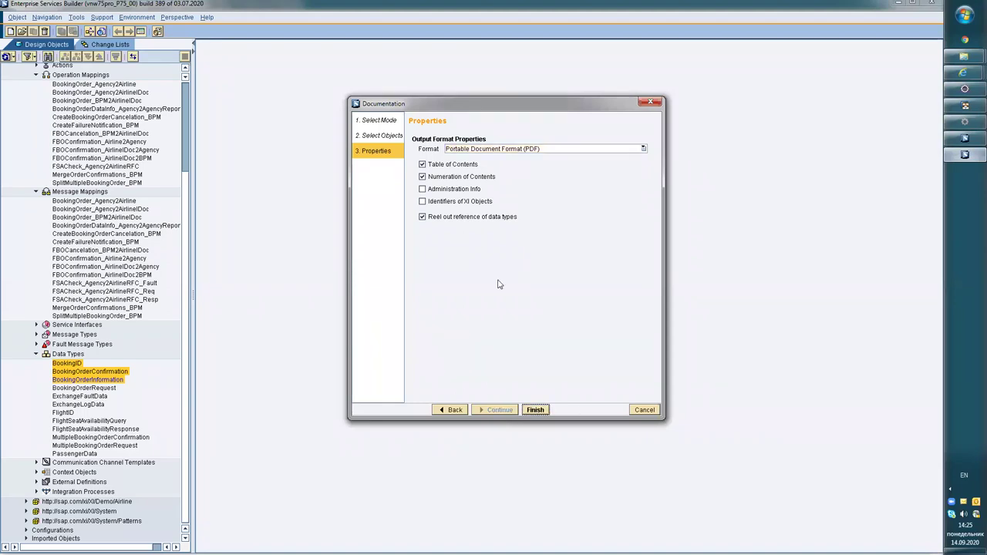
left_click(540, 411)
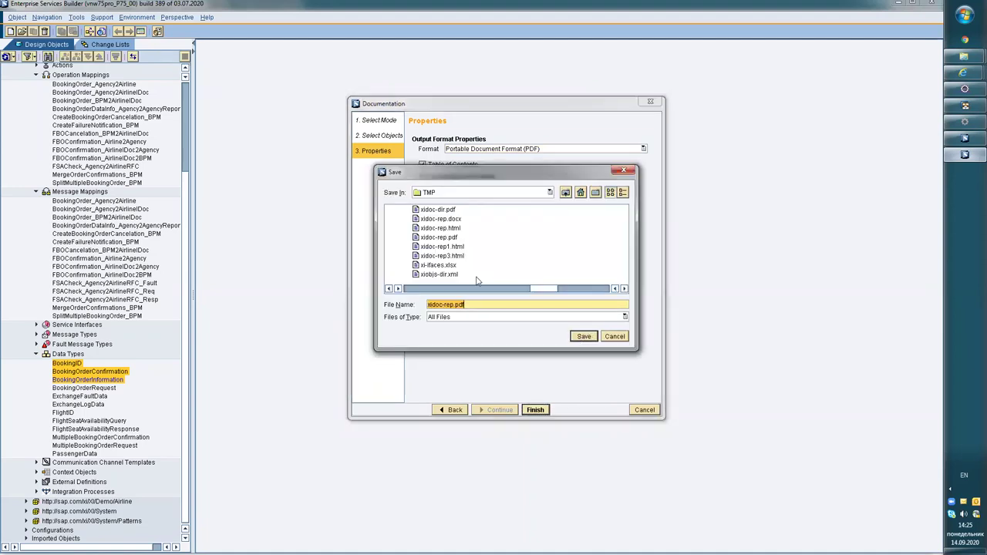
key("Return")
key("Return")
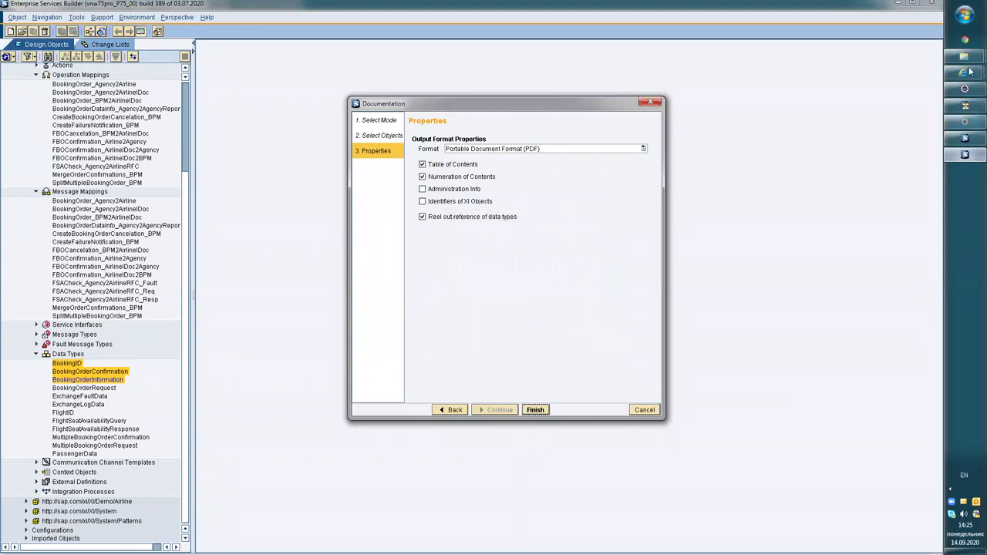
Open the exported xidoc-rep.pdf from the TMP folder, examine its data type, operation mapping and message mapping sections, and close it.
left_click(960, 68)
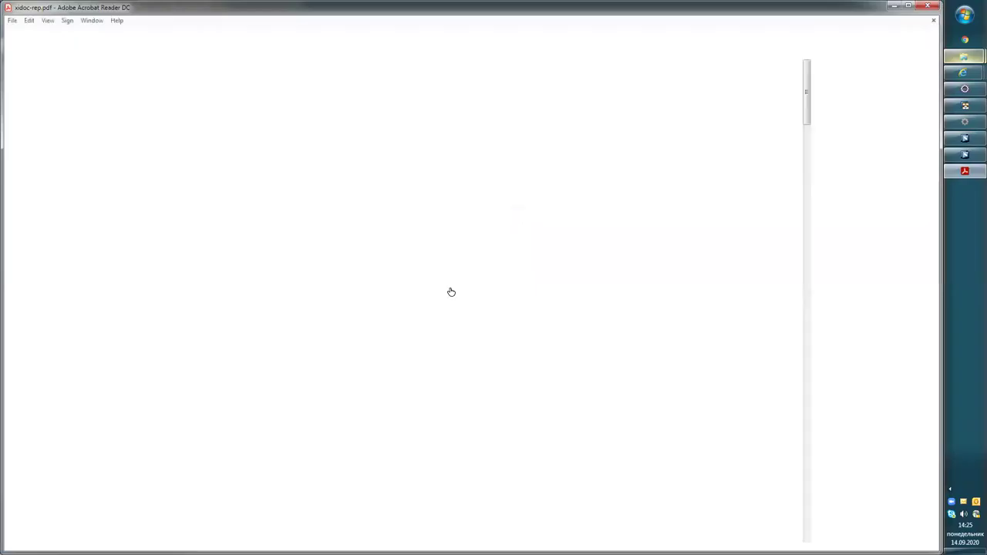
scroll(461, 284, "down", 5)
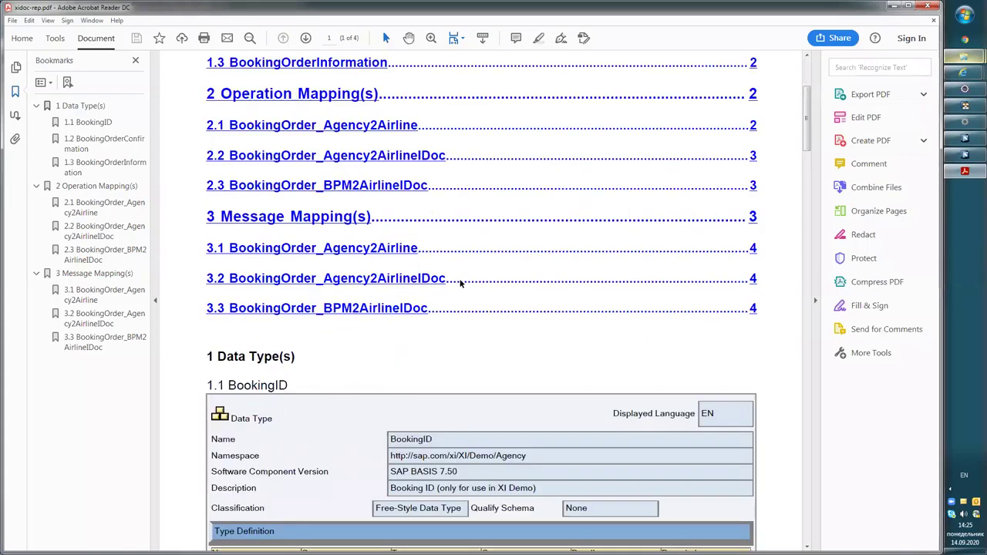
scroll(452, 290, "down", 6)
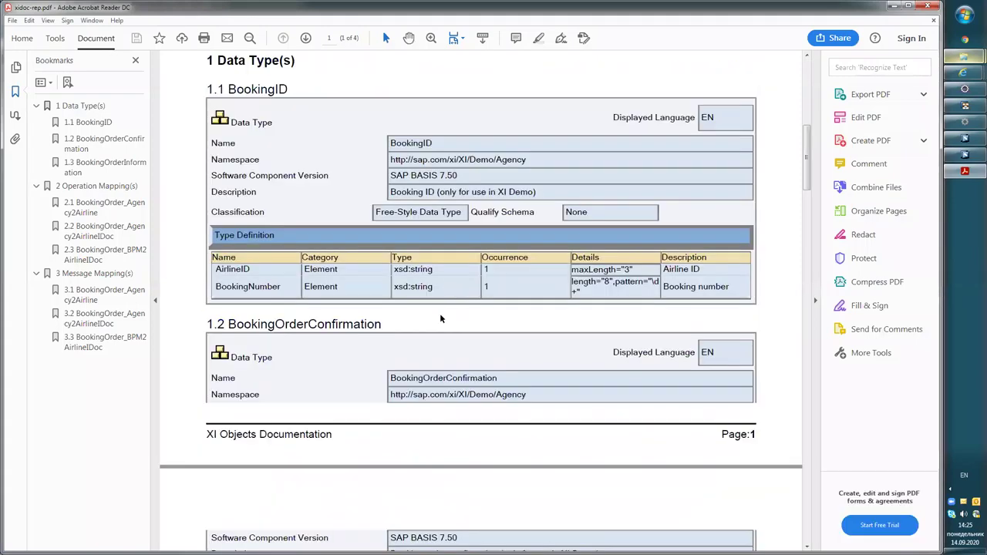
scroll(456, 351, "down", 4)
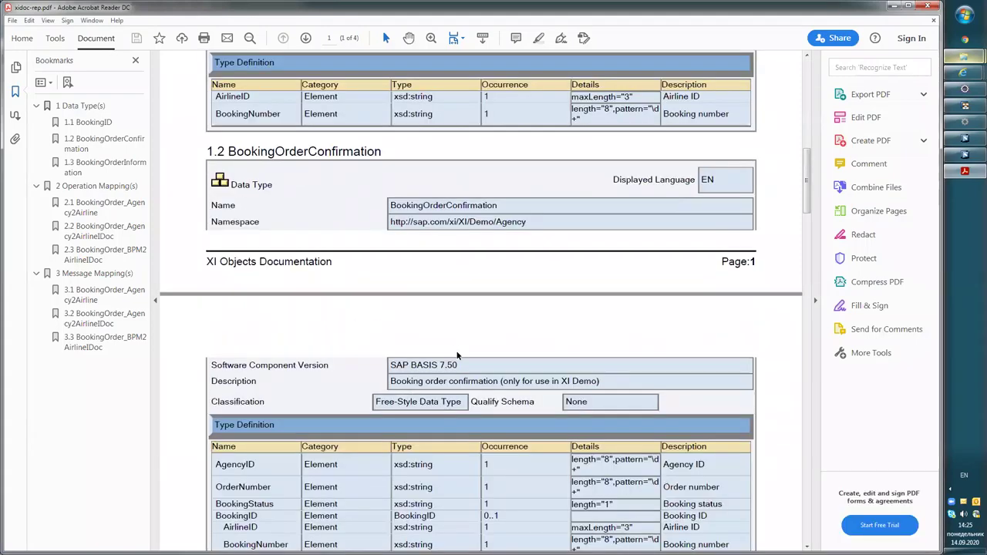
scroll(457, 354, "down", 6)
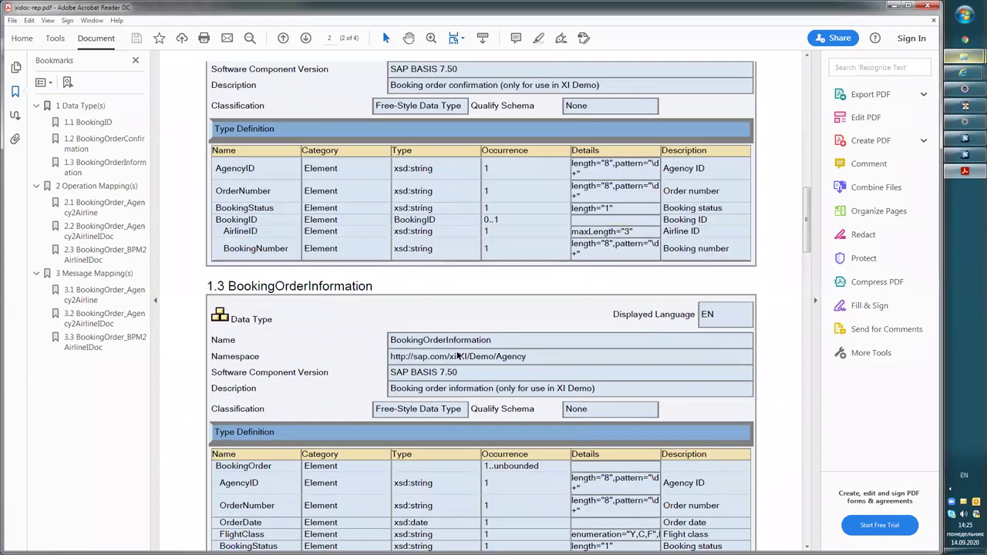
scroll(456, 353, "down", 12)
scroll(456, 351, "down", 7)
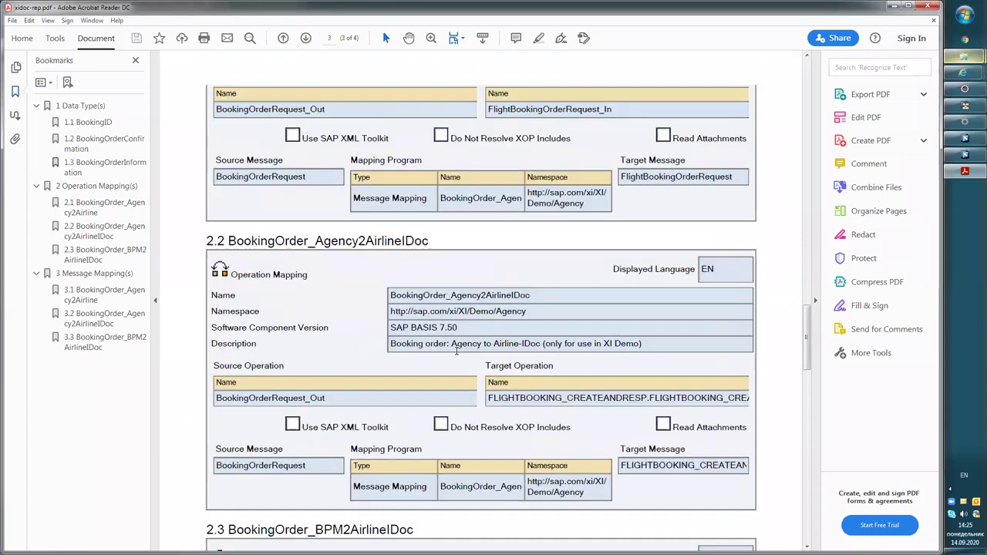
scroll(456, 355, "down", 8)
scroll(456, 357, "down", 9)
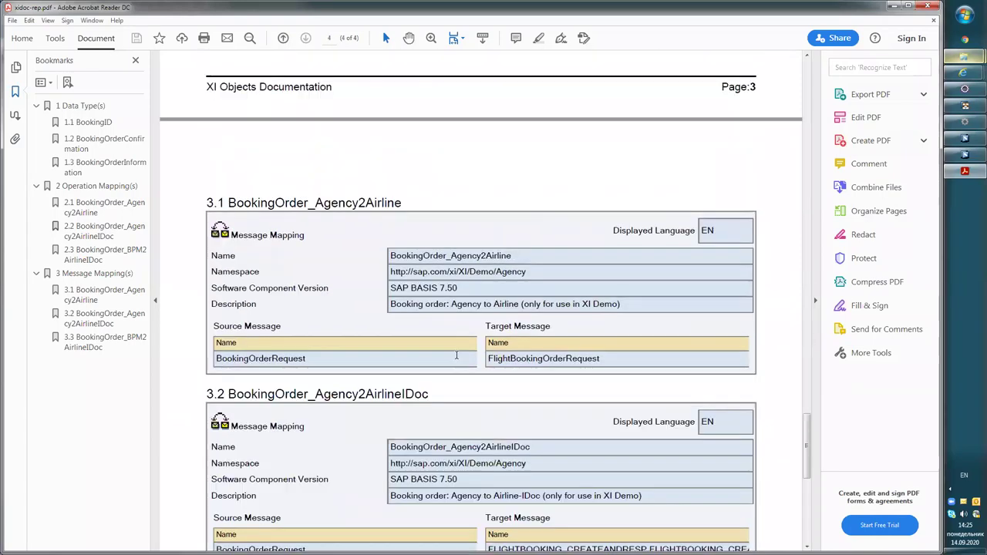
scroll(456, 361, "down", 5)
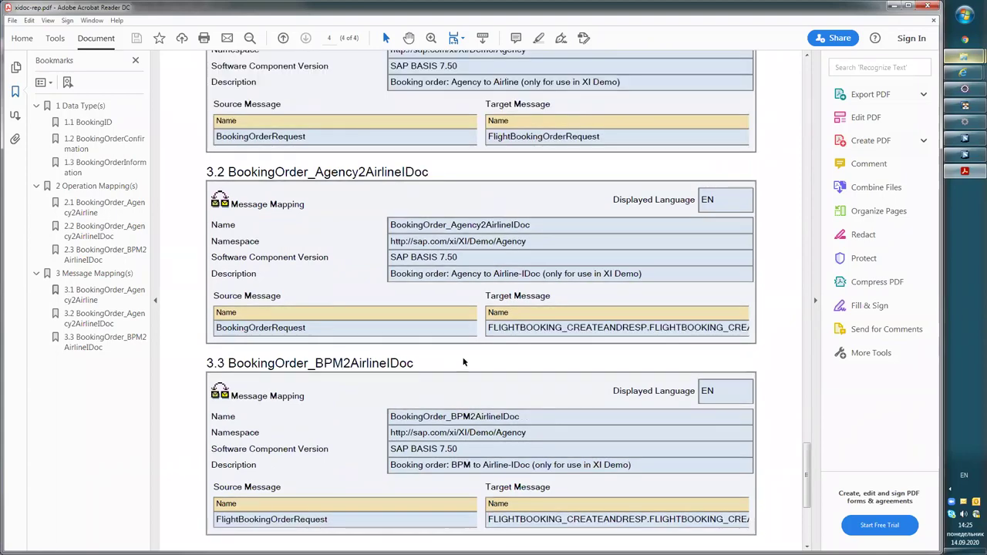
scroll(472, 337, "down", 5)
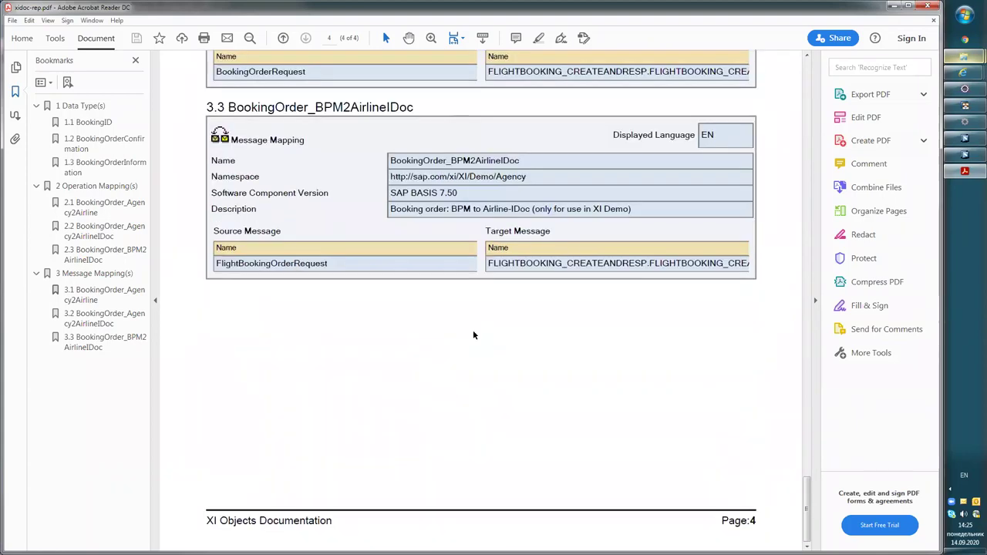
scroll(469, 331, "up", 8)
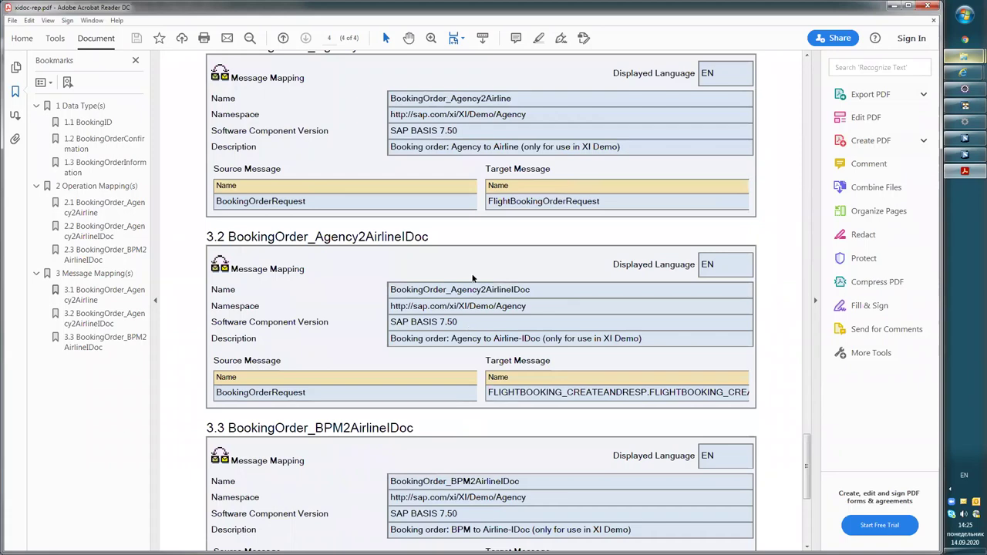
scroll(472, 275, "down", 5)
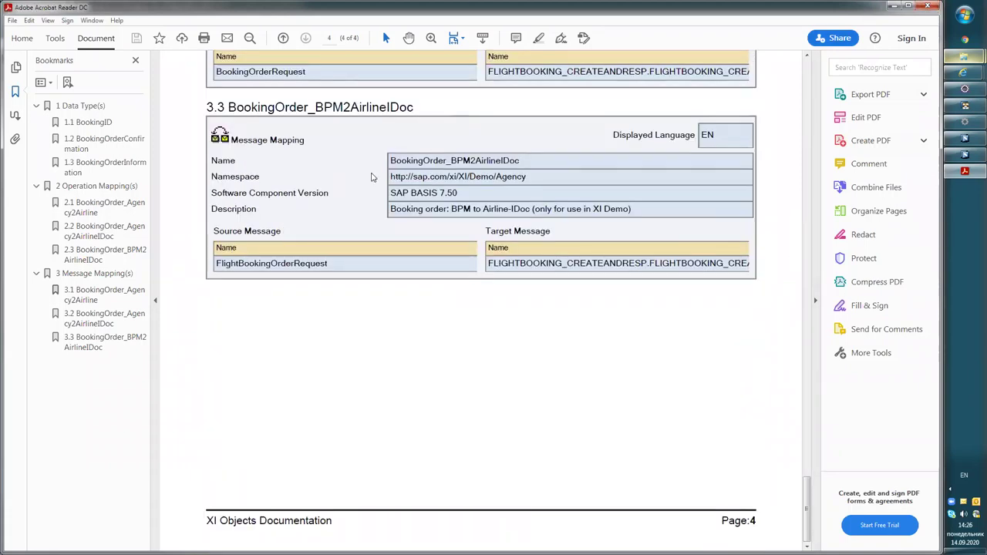
key("ctrl+q")
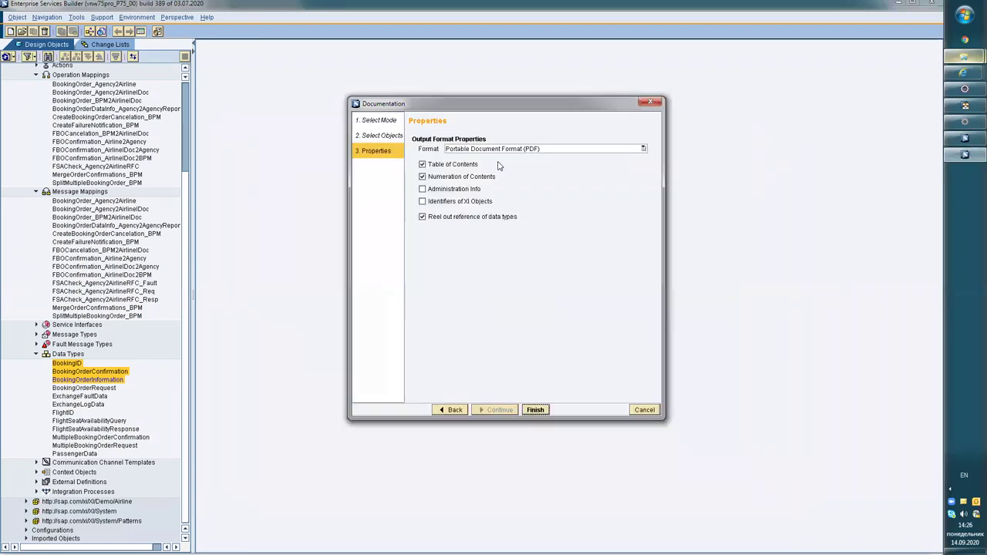
Close the Documentation wizard in the Enterprise Services Builder.
left_click(451, 106)
left_click_drag(558, 111, 527, 96)
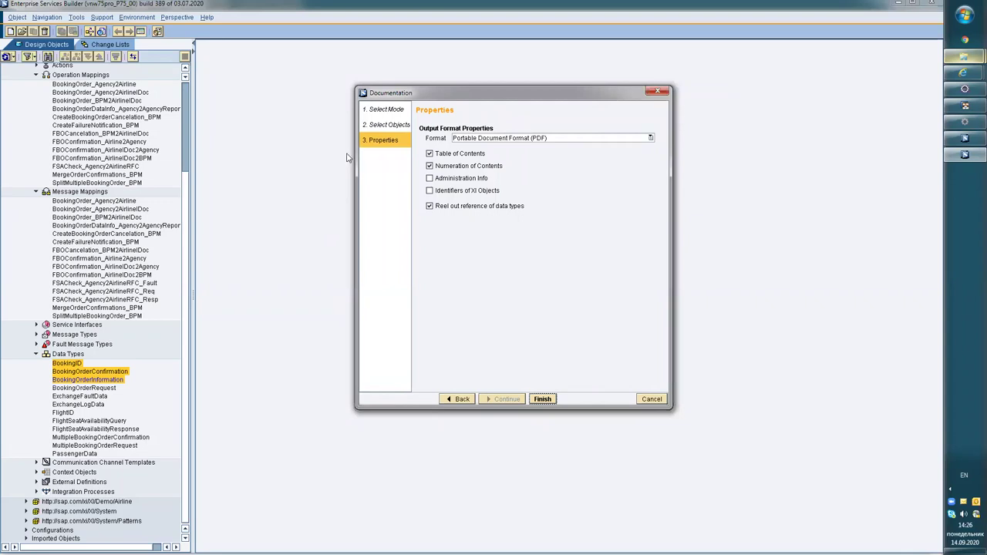
left_click_drag(425, 94, 401, 101)
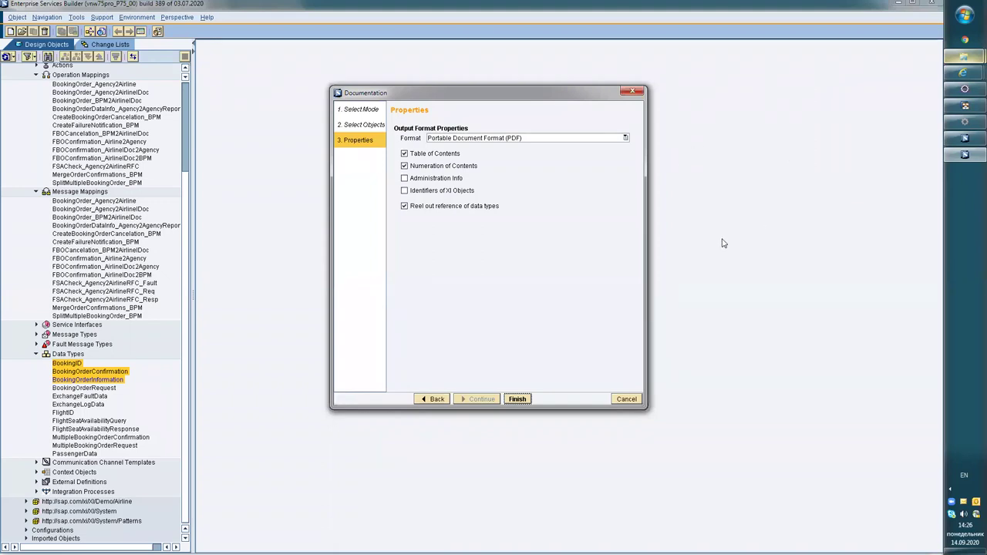
left_click(631, 93)
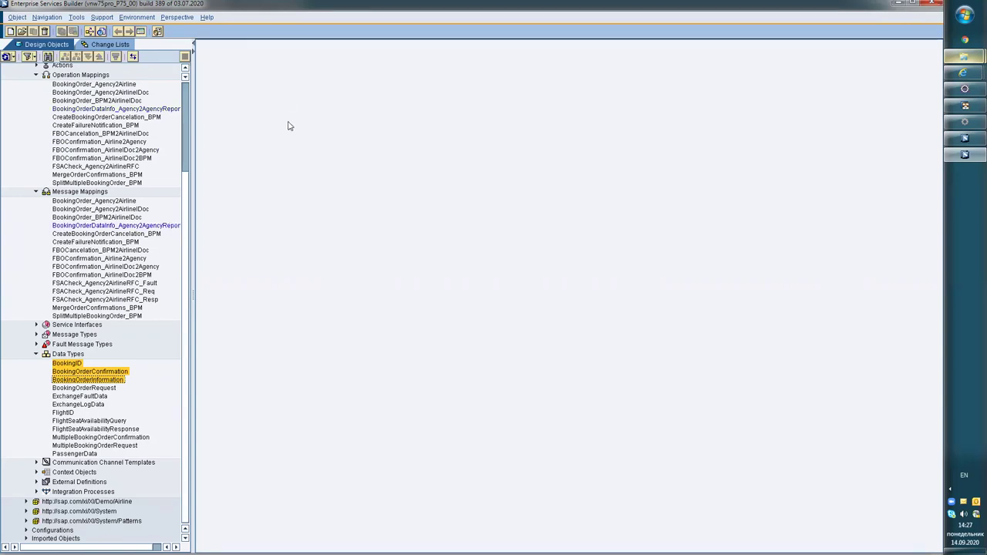
left_click(964, 17)
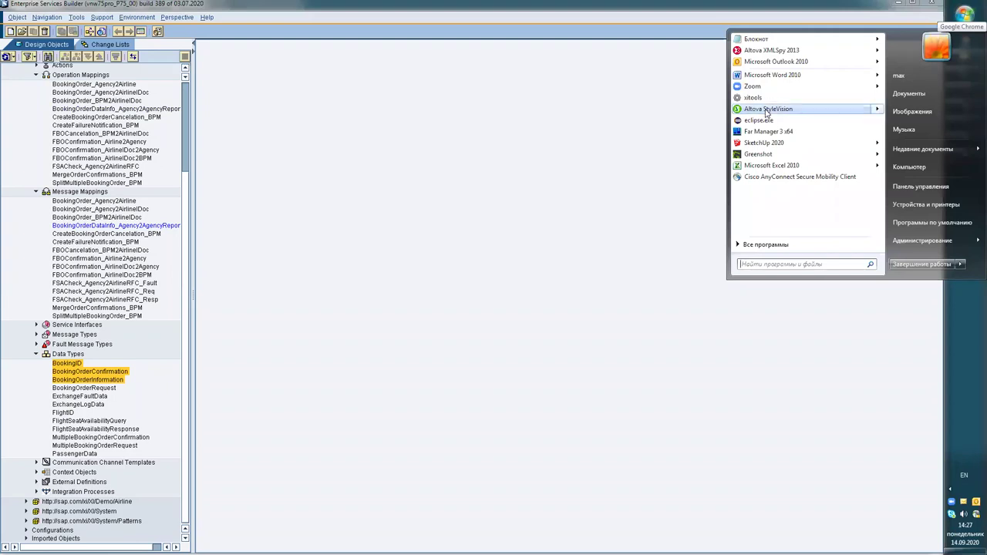
mouse_move(767, 113)
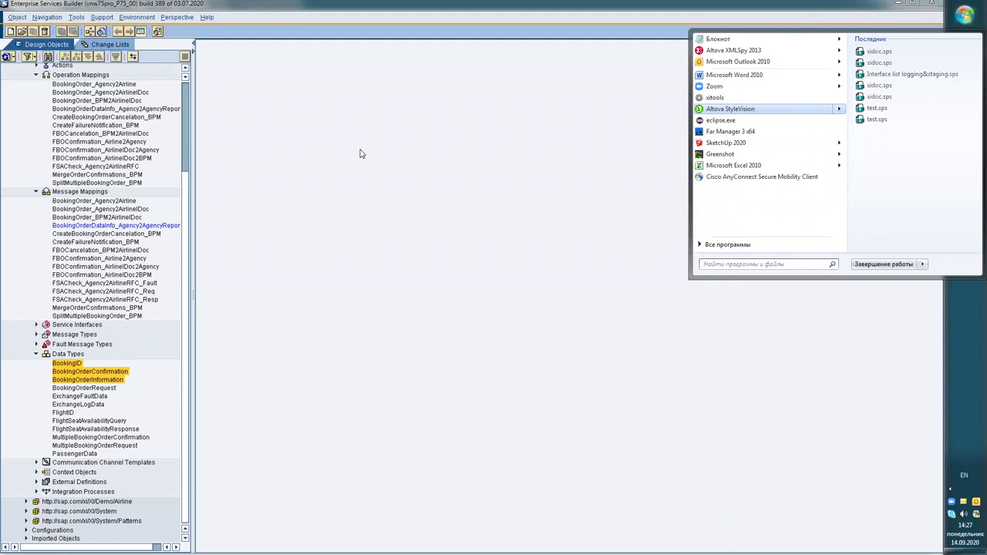
left_click(401, 160)
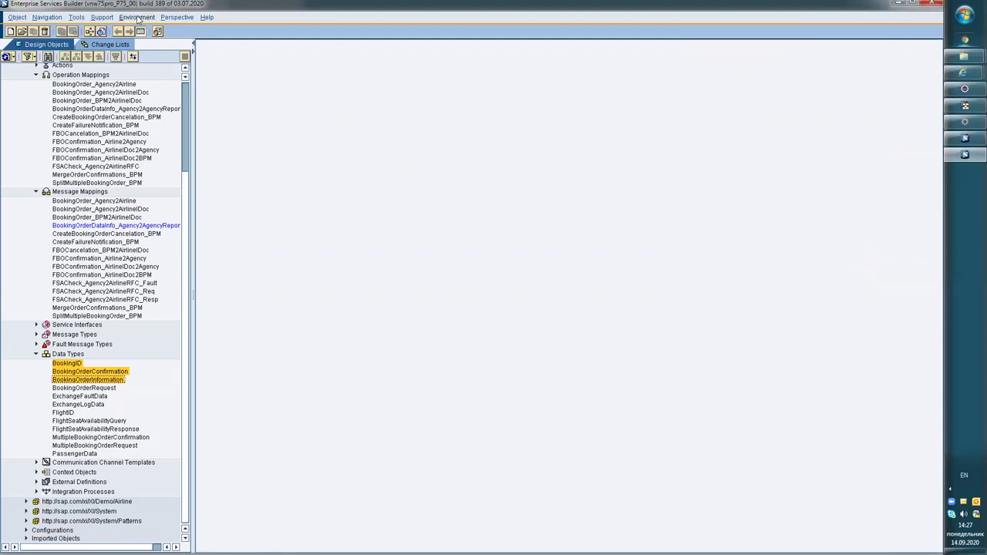
Try the Use Exported File mode in a new Documentation wizard and close the wizard without generating anything.
left_click(102, 17)
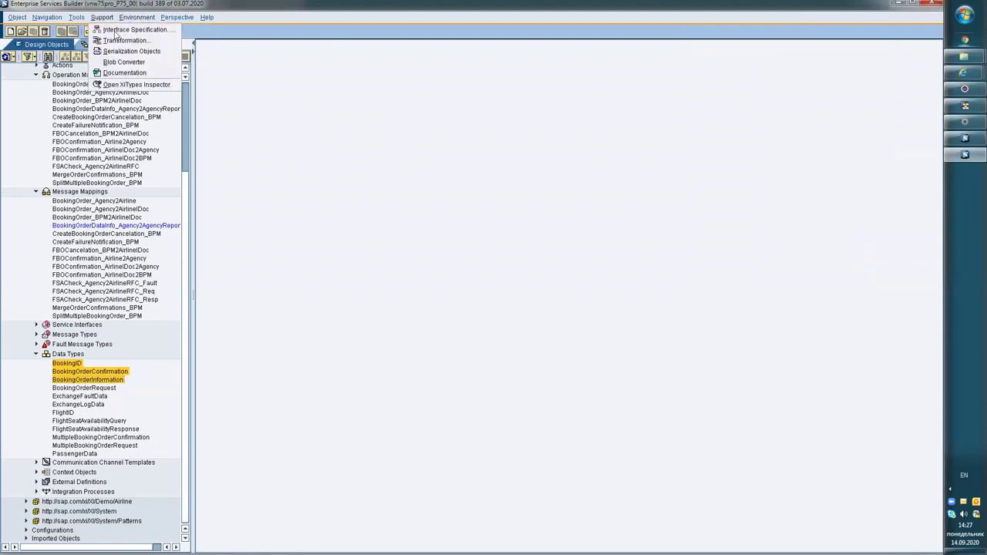
left_click(131, 75)
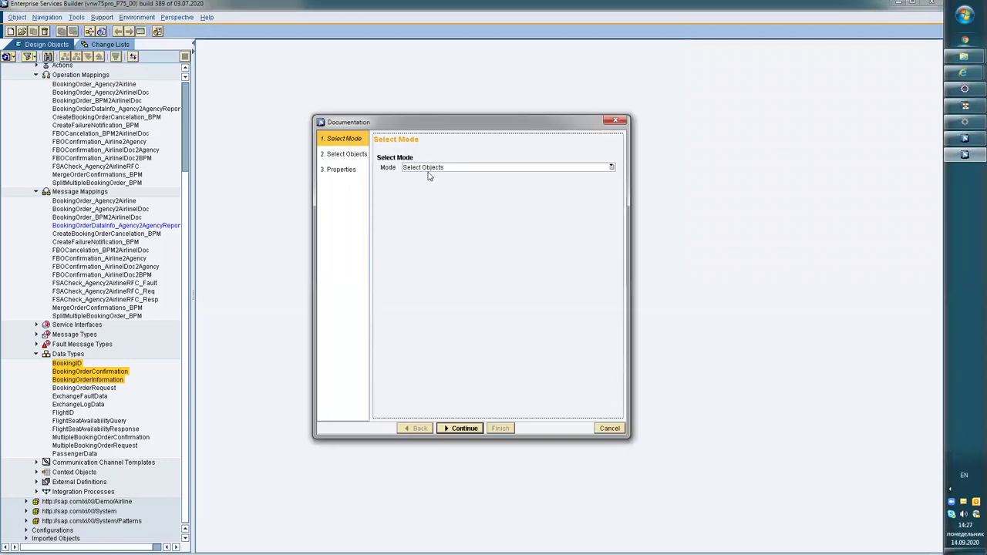
left_click(429, 169)
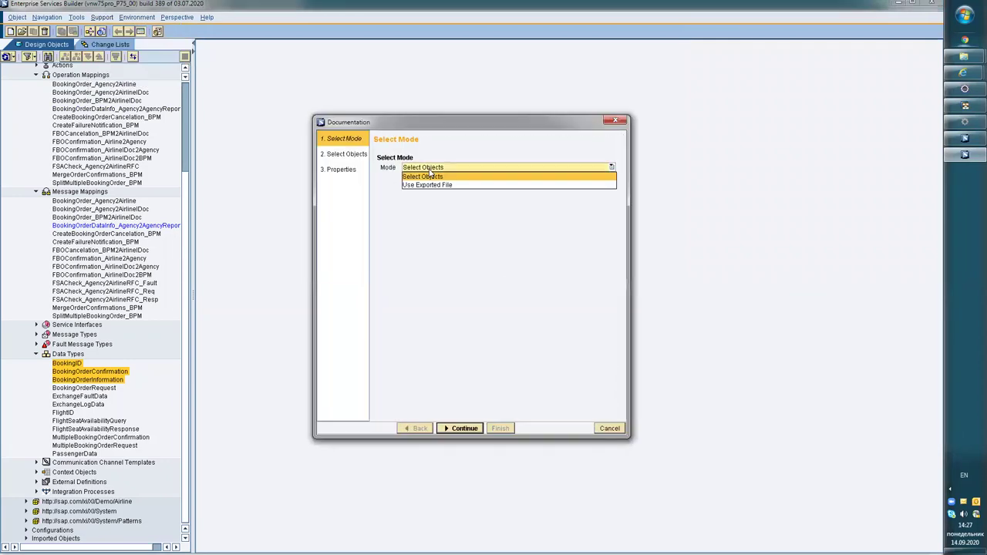
left_click(429, 176)
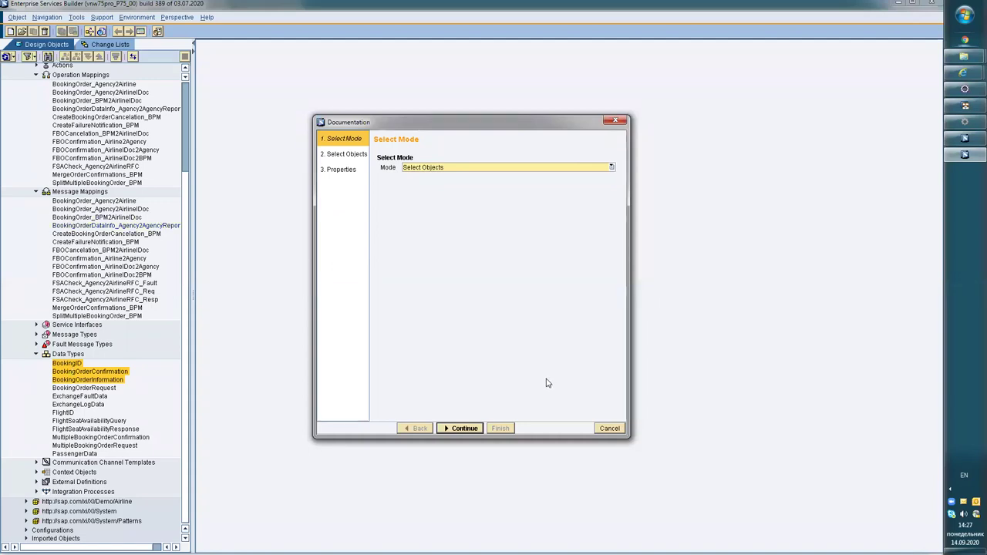
mouse_move(972, 57)
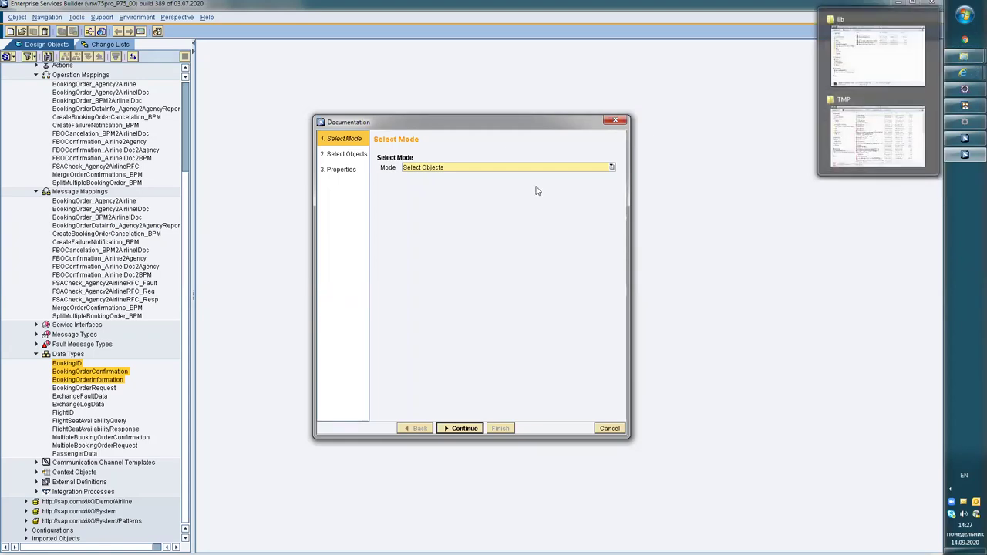
left_click(443, 166)
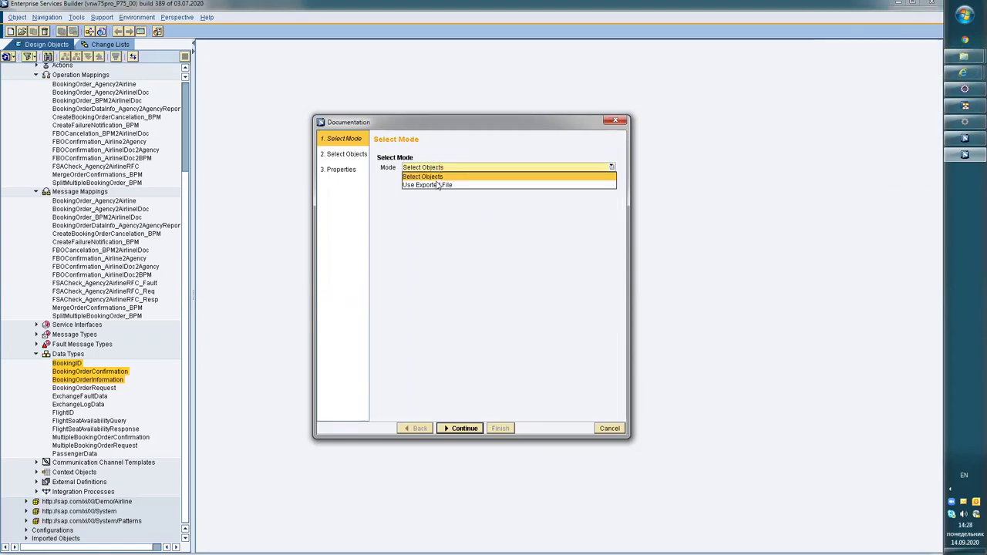
left_click(452, 168)
left_click(455, 167)
left_click(472, 185)
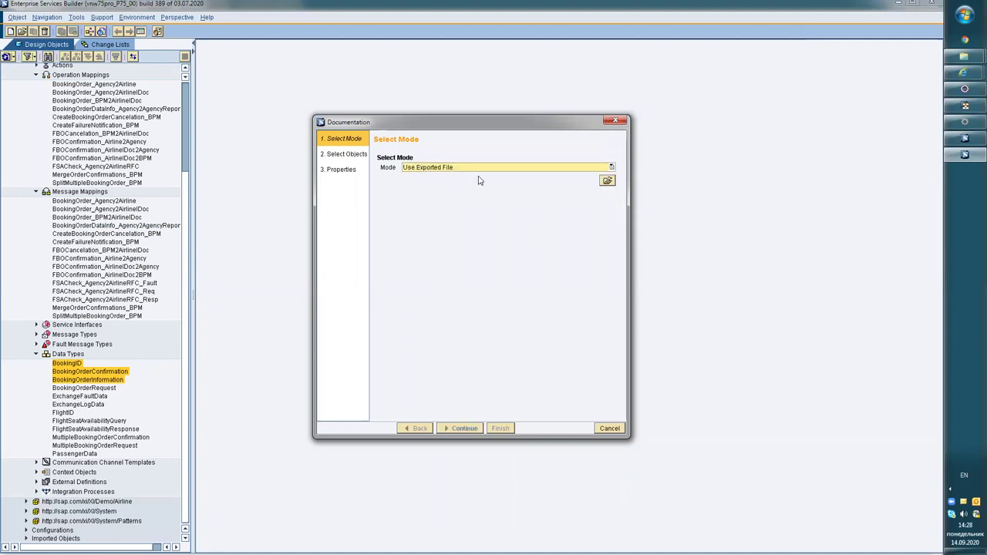
left_click(615, 121)
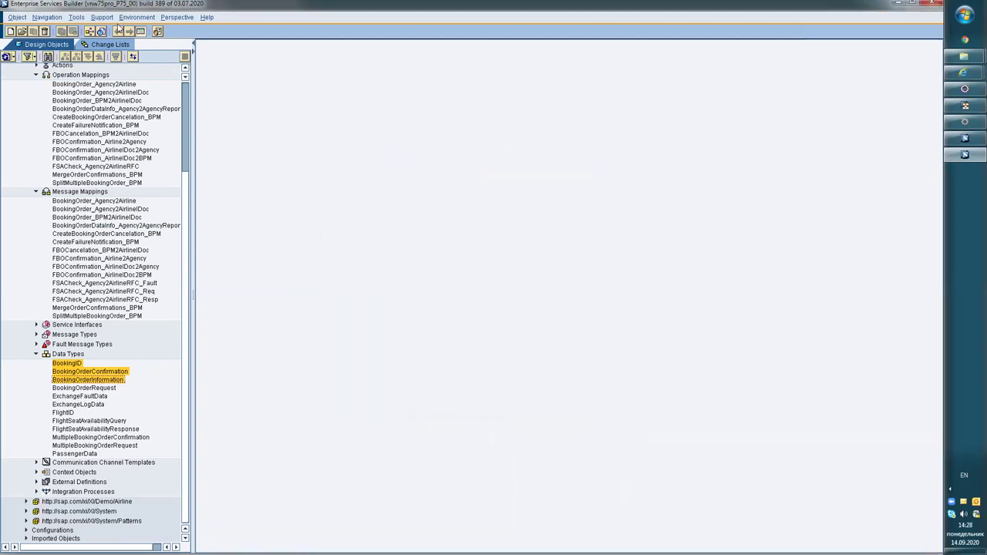
Start object serialization for the selected data types and add message mappings CreateFailureNotification_BPM, FBOCancelation_BPM2AirlineIDoc and FBOConfirmation_Airline2Agency, continuing to the properties.
left_click(102, 17)
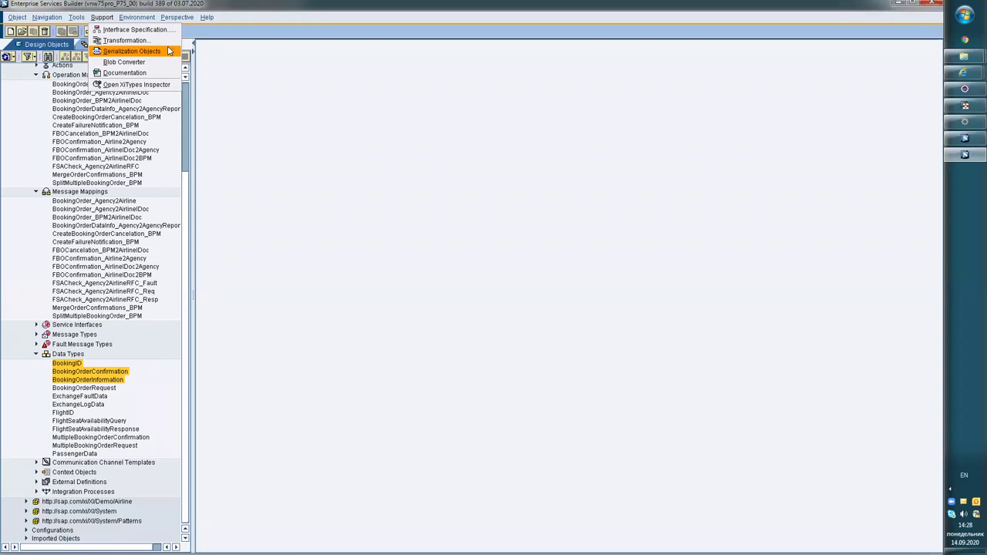
left_click(169, 51)
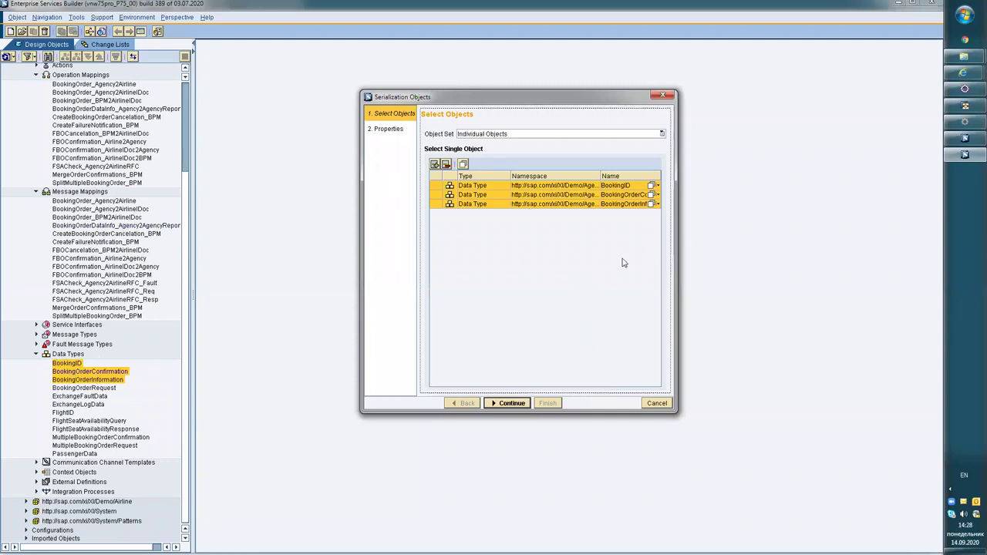
left_click(102, 242)
left_click(101, 259, "shift")
left_click_drag(102, 258, 460, 270)
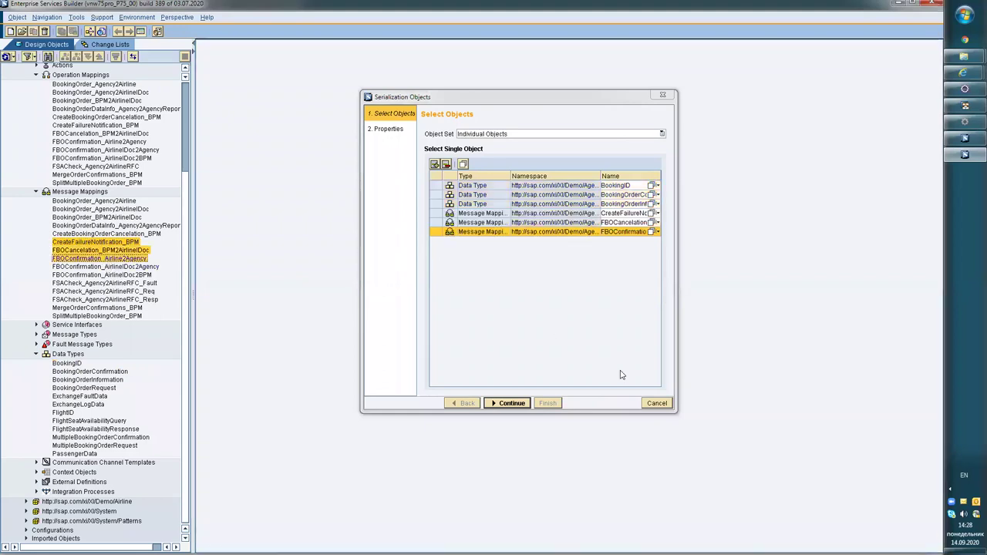
left_click(514, 404)
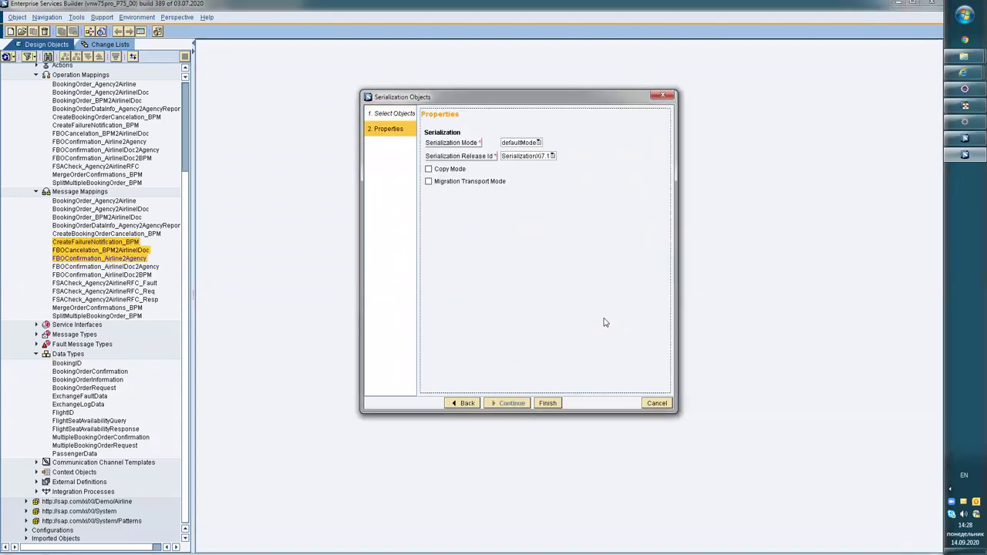
Review the available Serialization Mode and Serialization Release Id options, keeping defaultMode and SerializationXi7.1.
left_click(552, 155)
left_click(554, 157)
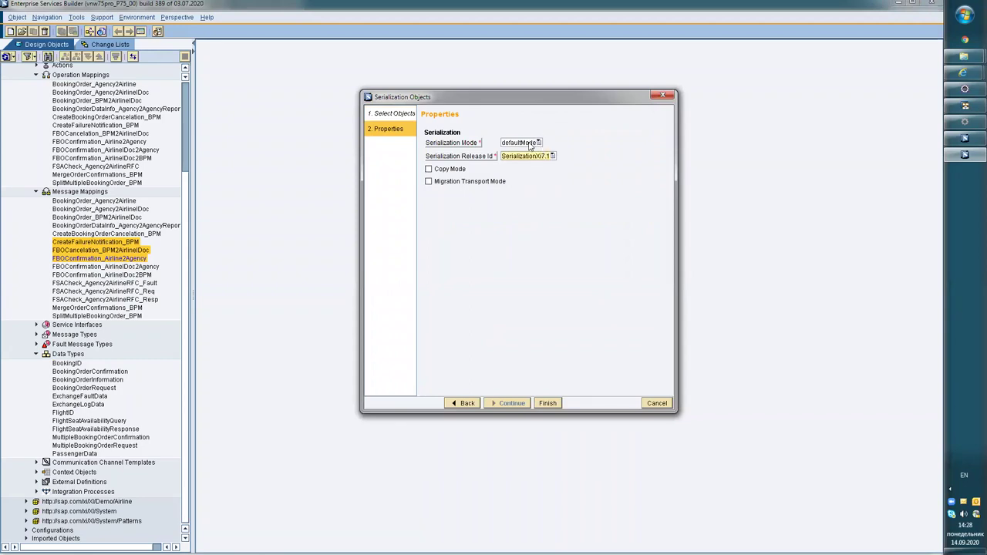
left_click(552, 156)
left_click(530, 156)
left_click(524, 144)
left_click(524, 144)
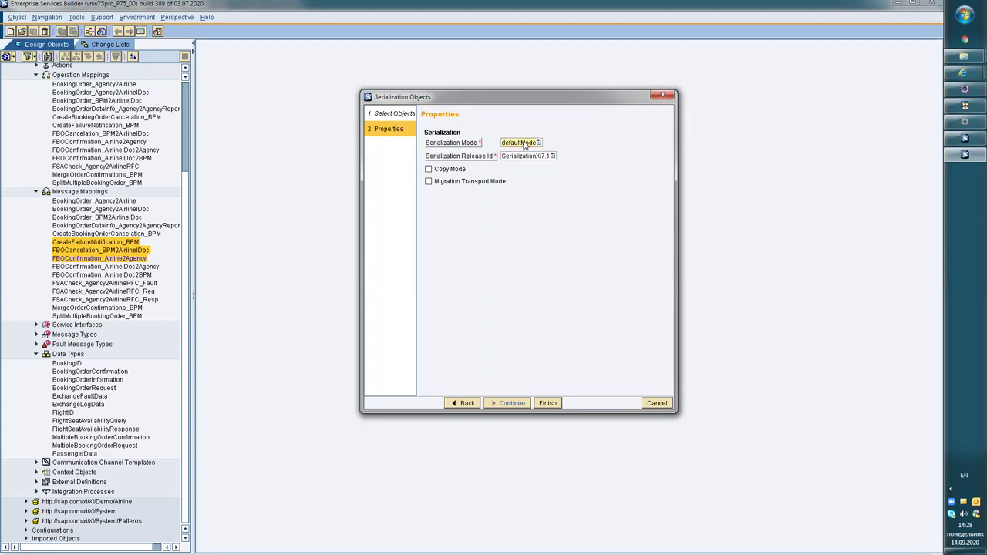
left_click_drag(491, 97, 459, 96)
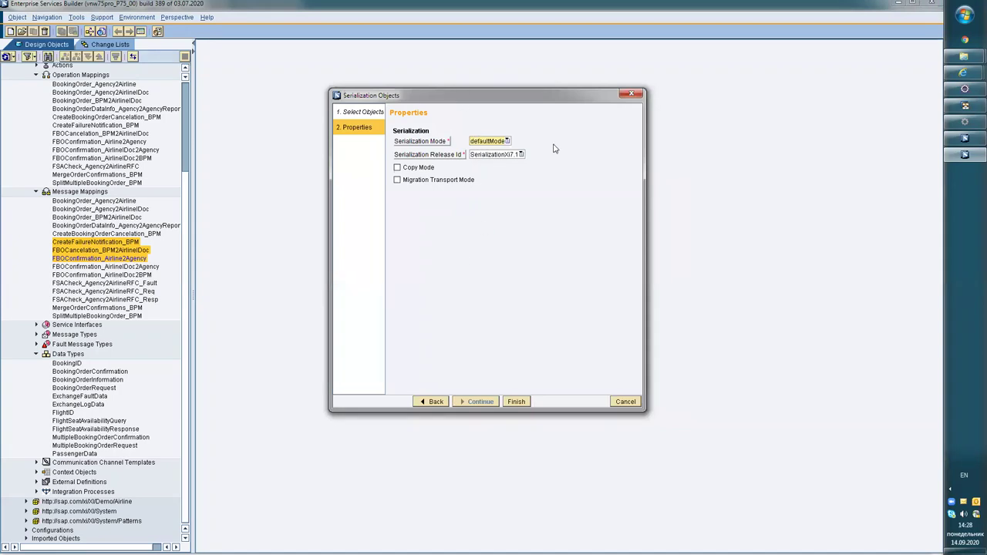
left_click(479, 142)
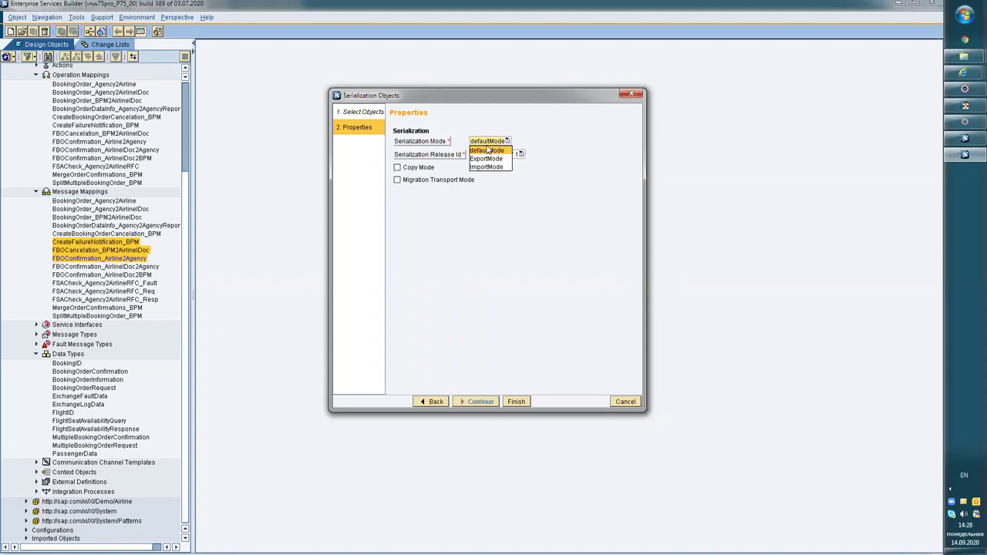
left_click(544, 128)
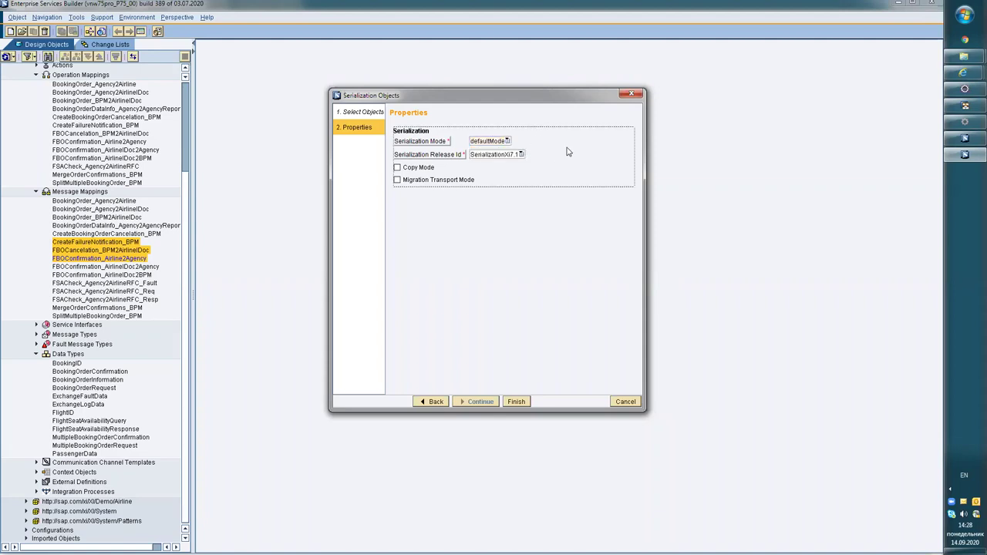
left_click(488, 146)
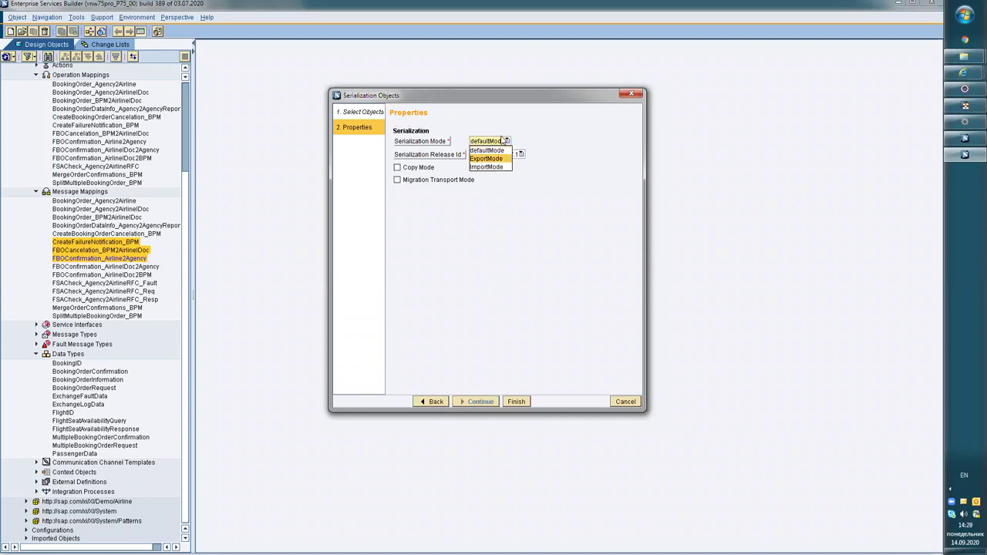
left_click(524, 160)
left_click(507, 155)
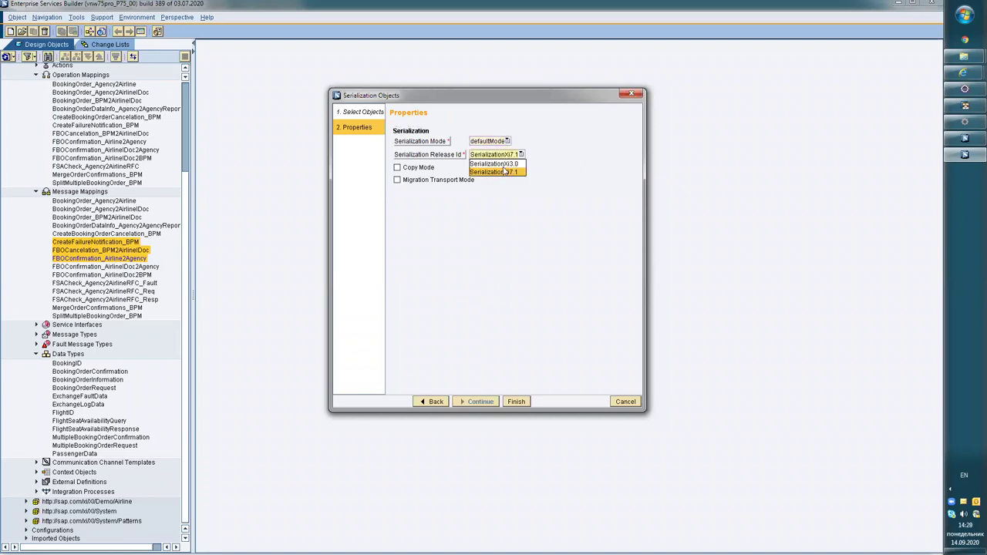
left_click(553, 272)
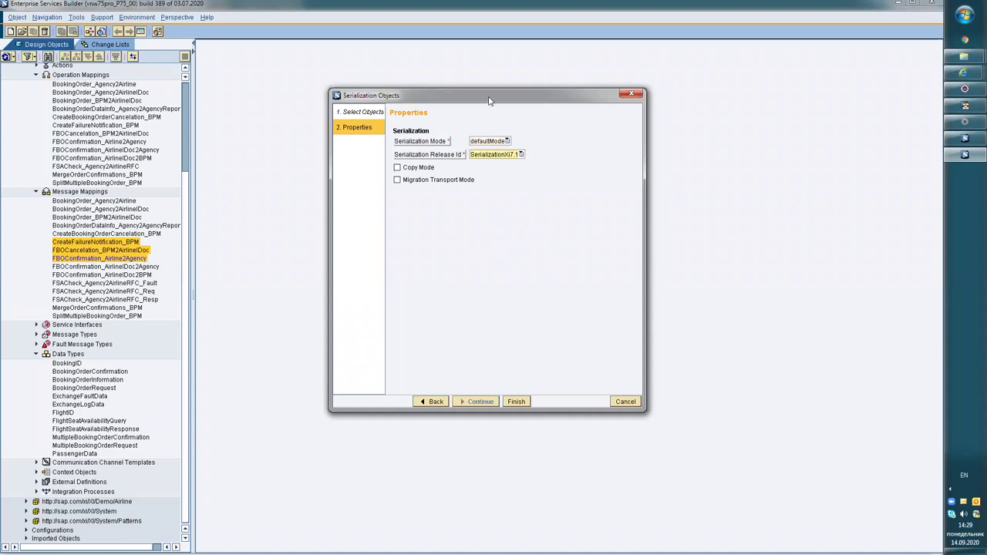
left_click_drag(489, 100, 486, 94)
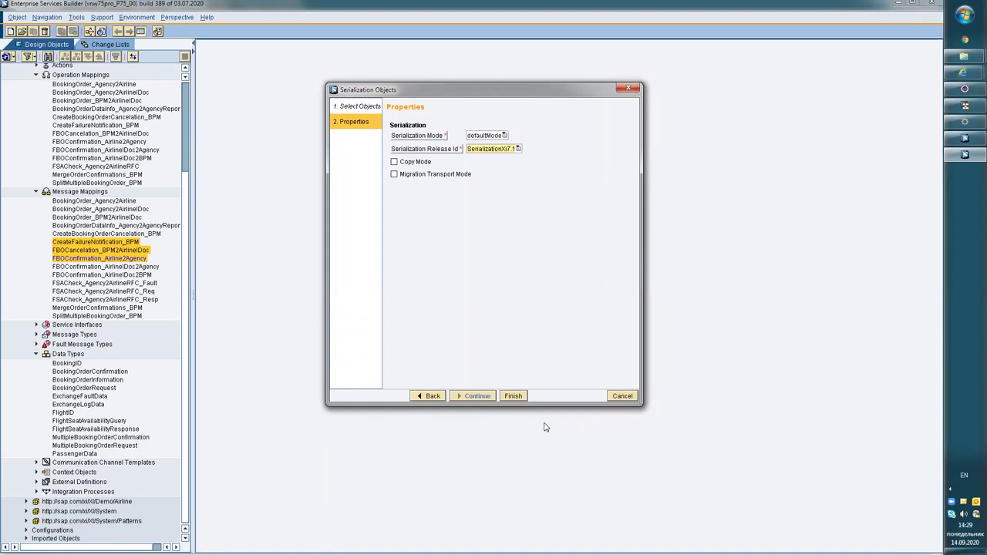
Try to save the serialized objects as xiobjs-rep.xml in the TMP folder, and decline overwriting the existing file.
left_click(522, 397)
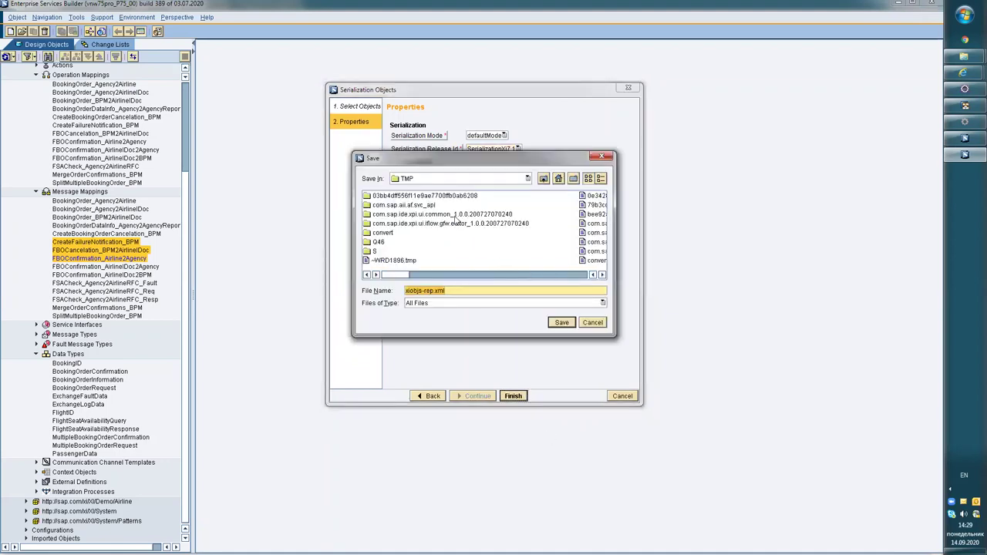
left_click(601, 180)
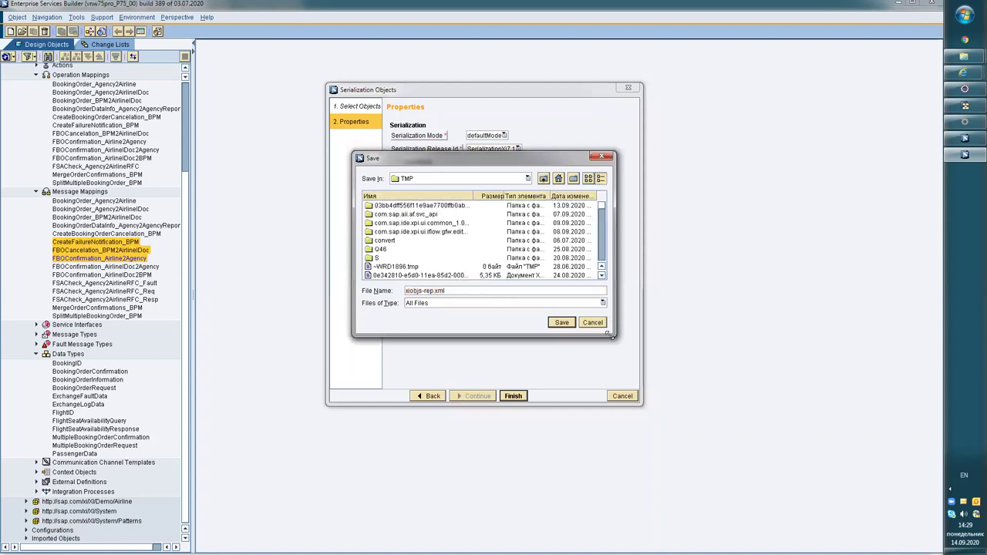
left_click_drag(612, 337, 806, 470)
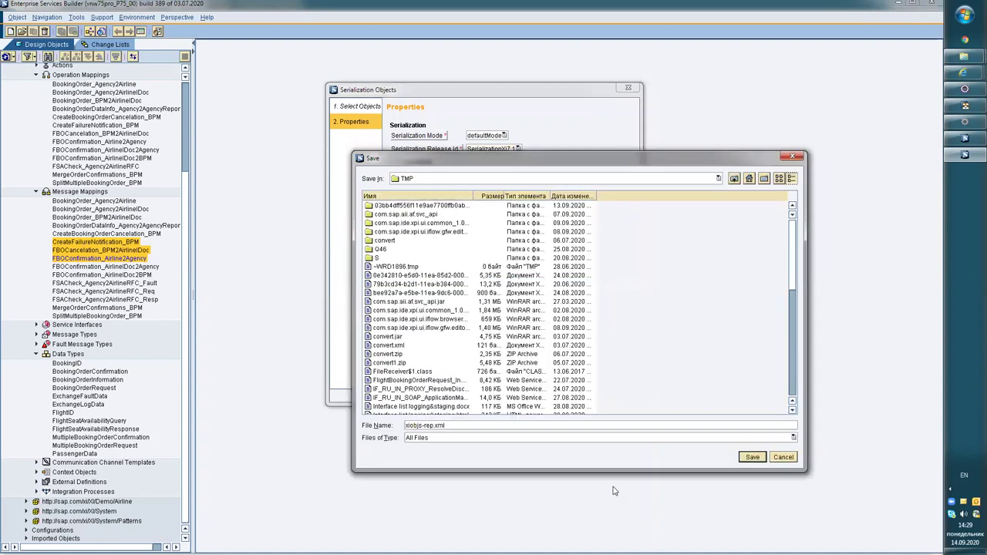
left_click(475, 429)
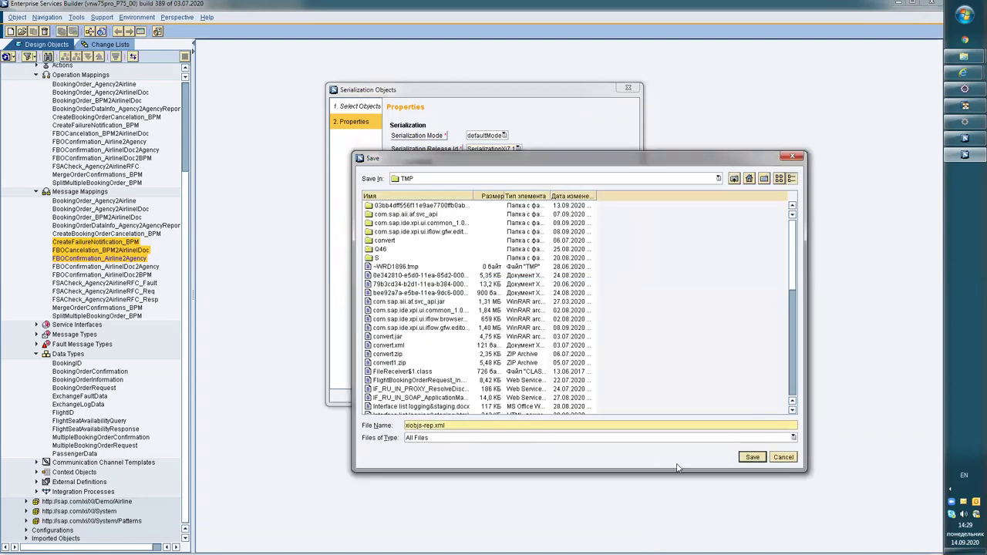
left_click(752, 456)
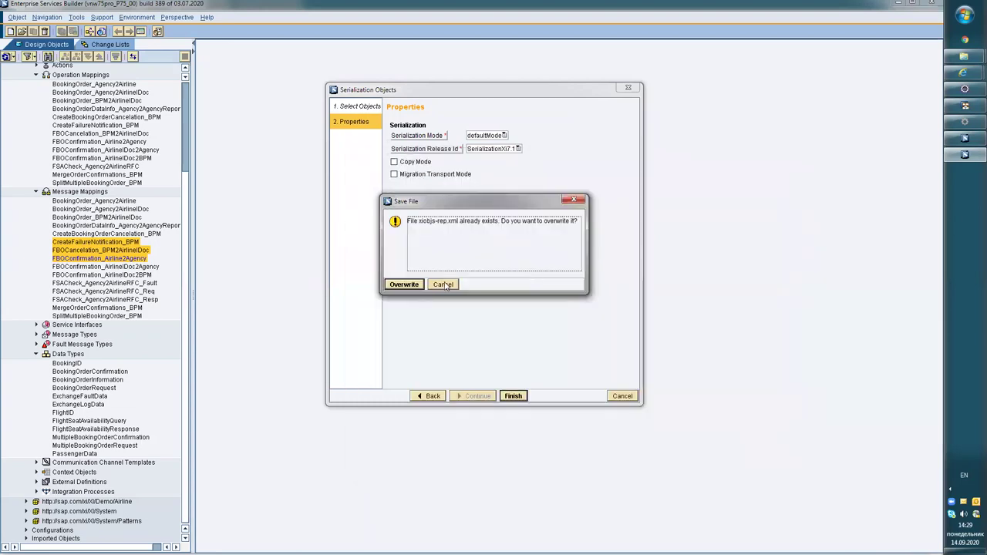
left_click(445, 285)
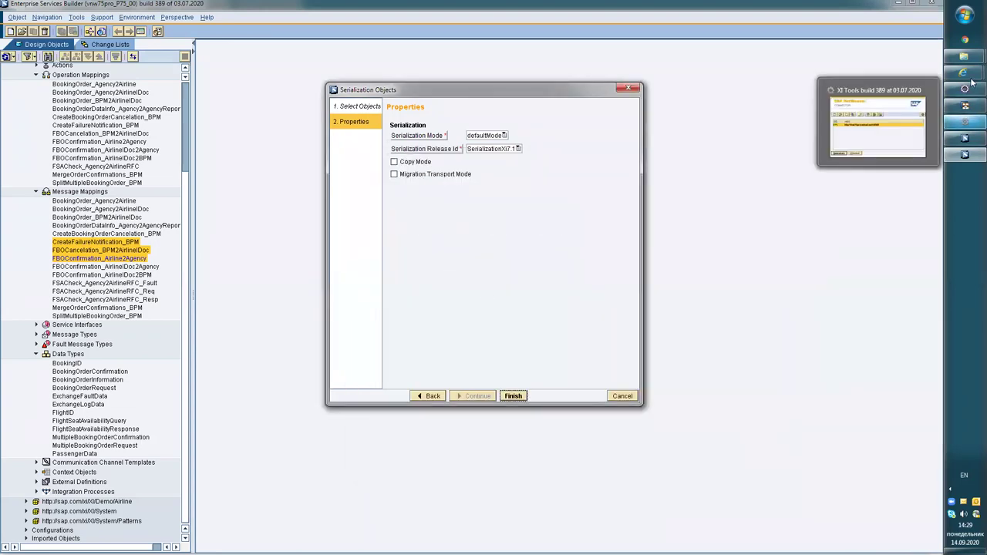
Switch to the existing xiobjs-rep.xml in XMLSpy, collapse the third object's adminInf element and fit the grid columns to their text.
left_click(876, 162)
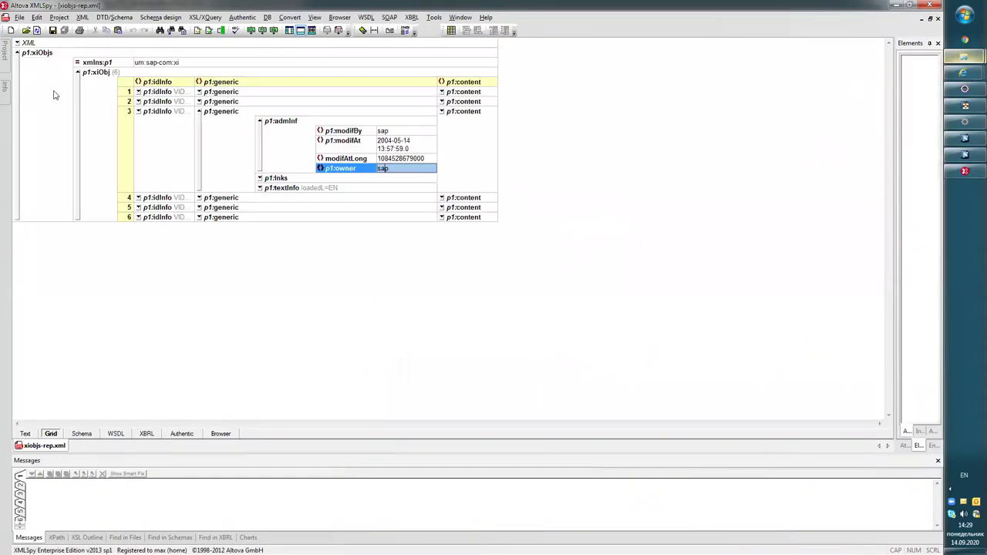
left_click(172, 93)
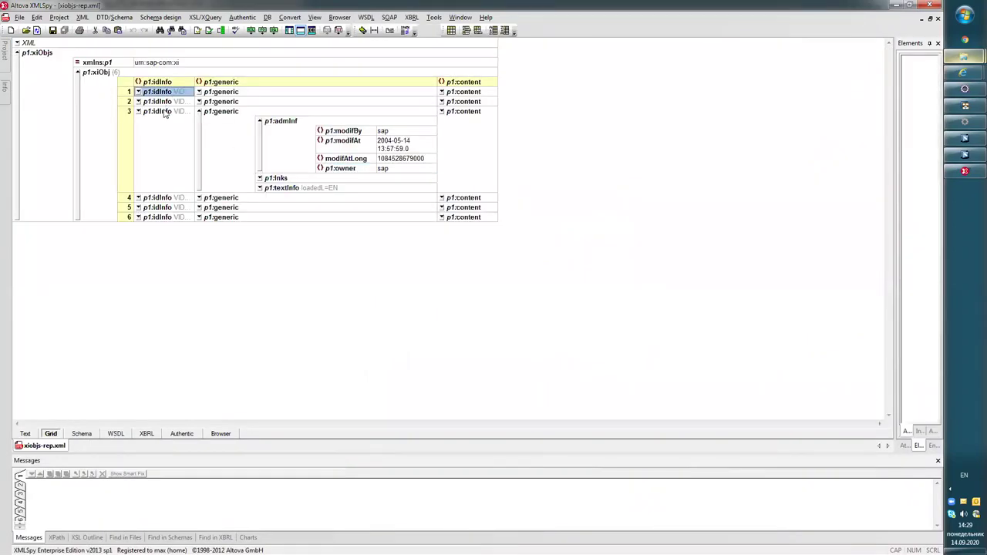
left_click(267, 103)
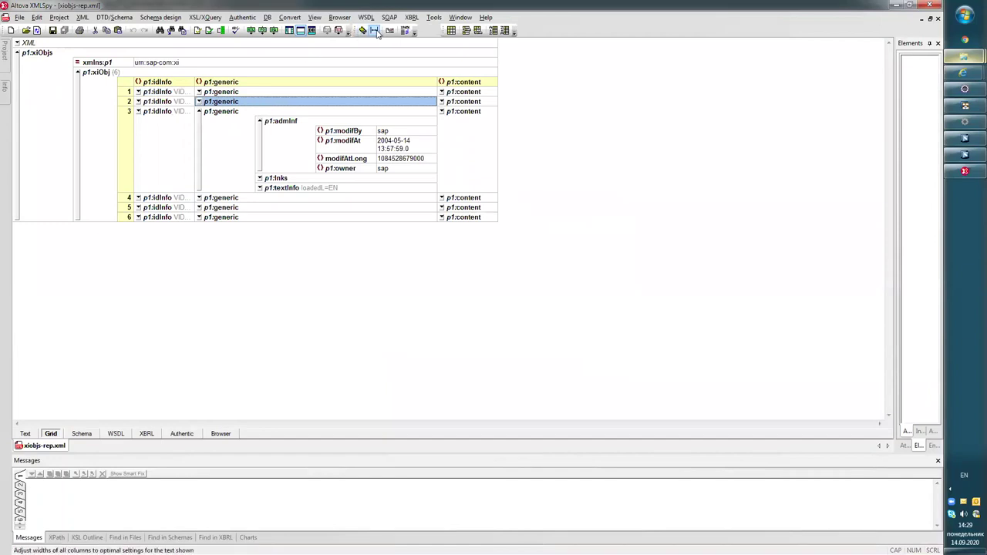
left_click(276, 124)
left_click(251, 122)
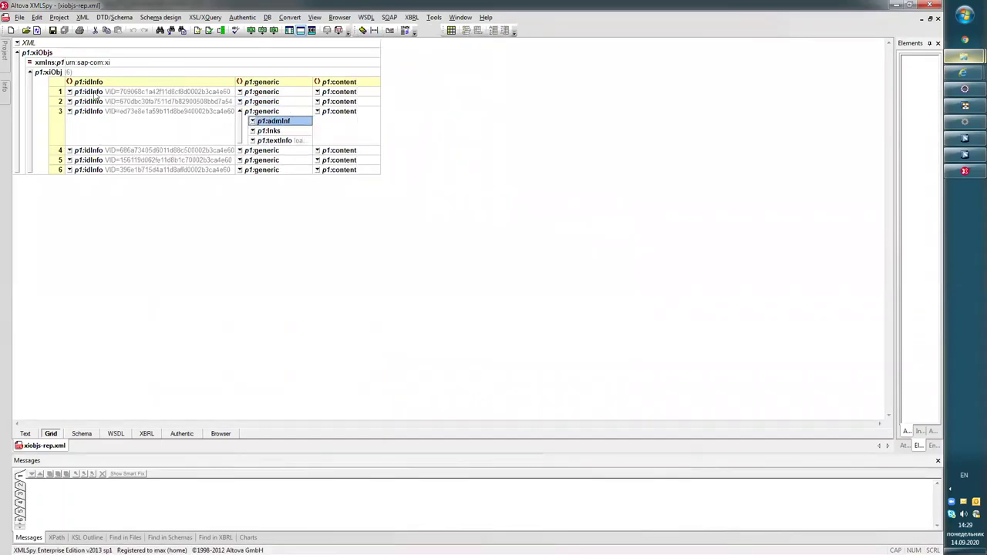
Expand the first object's idInfo with its vc and key elements, fit the column widths, and examine the swcGuid, oid and elem entries.
left_click(71, 93)
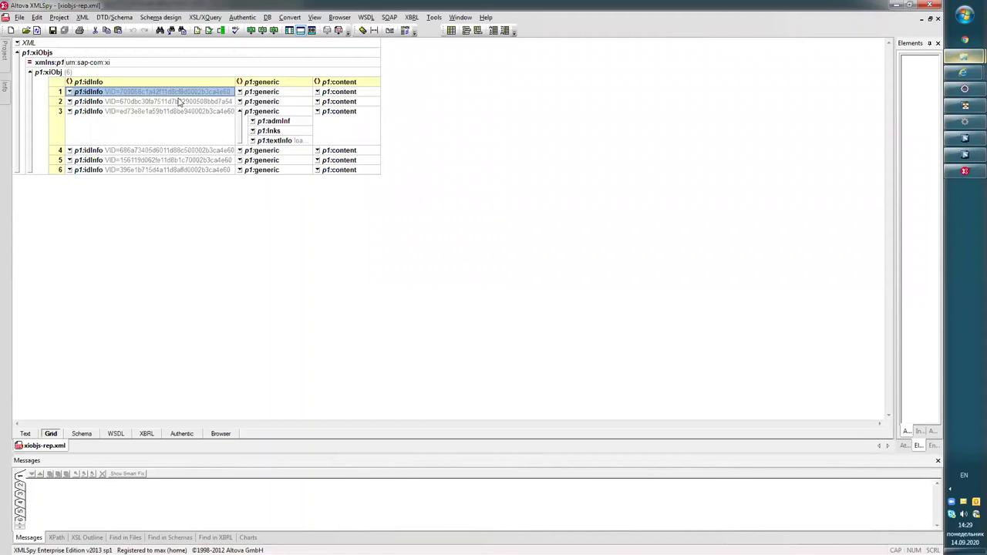
left_click(116, 92)
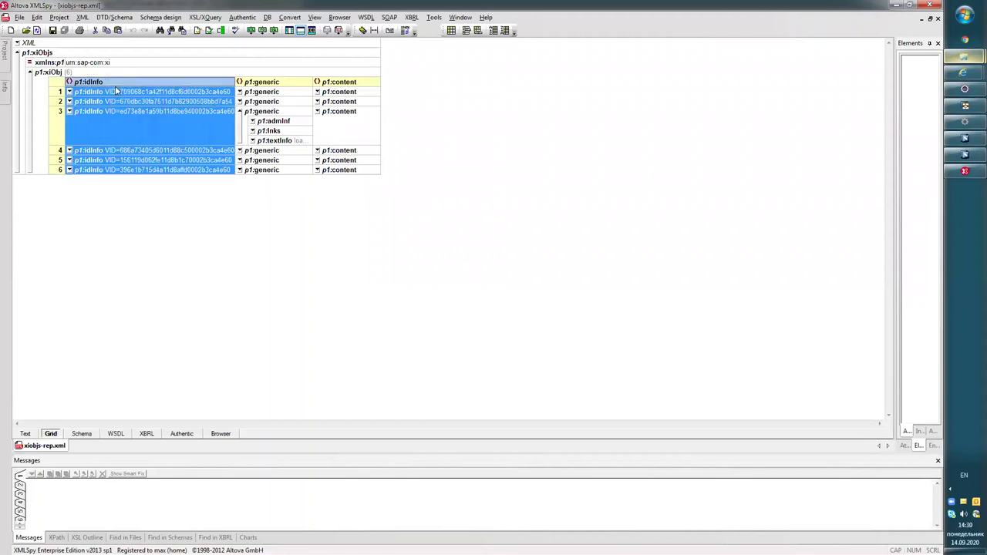
left_click(97, 92)
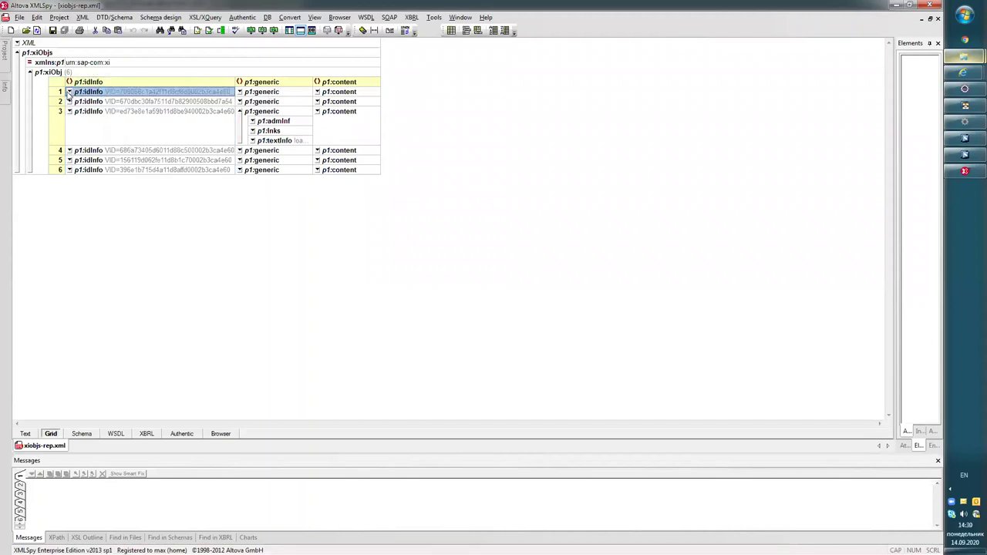
left_click(69, 92)
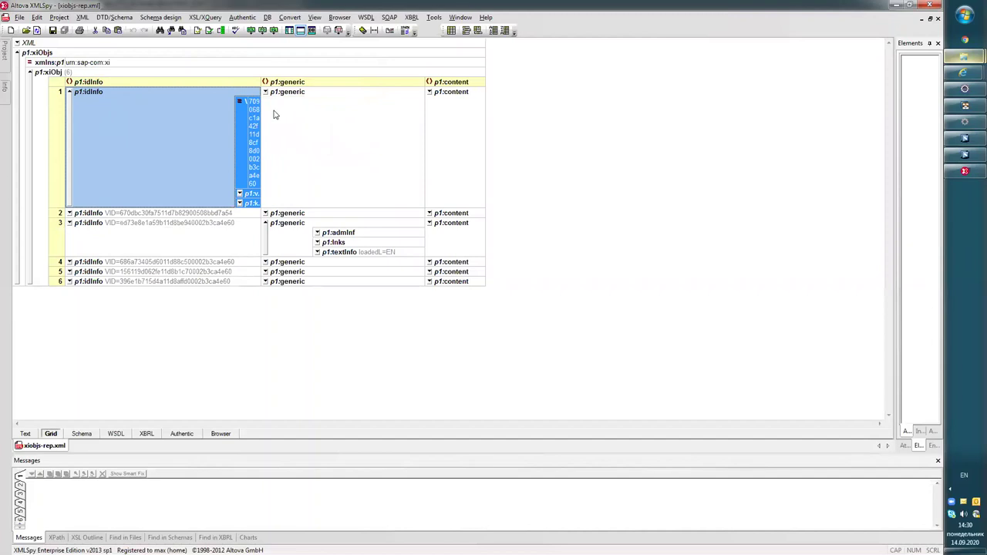
left_click(374, 30)
left_click(124, 122)
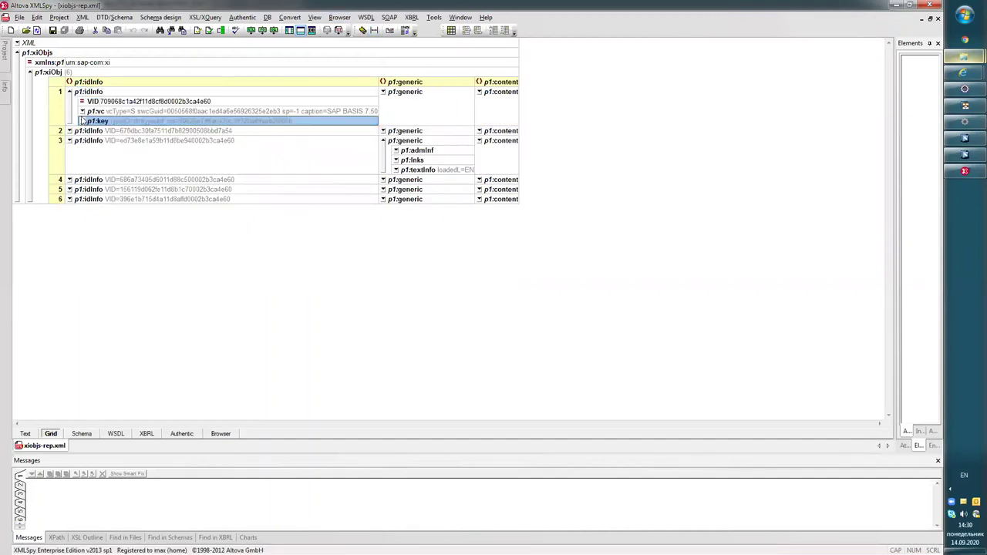
left_click(82, 121)
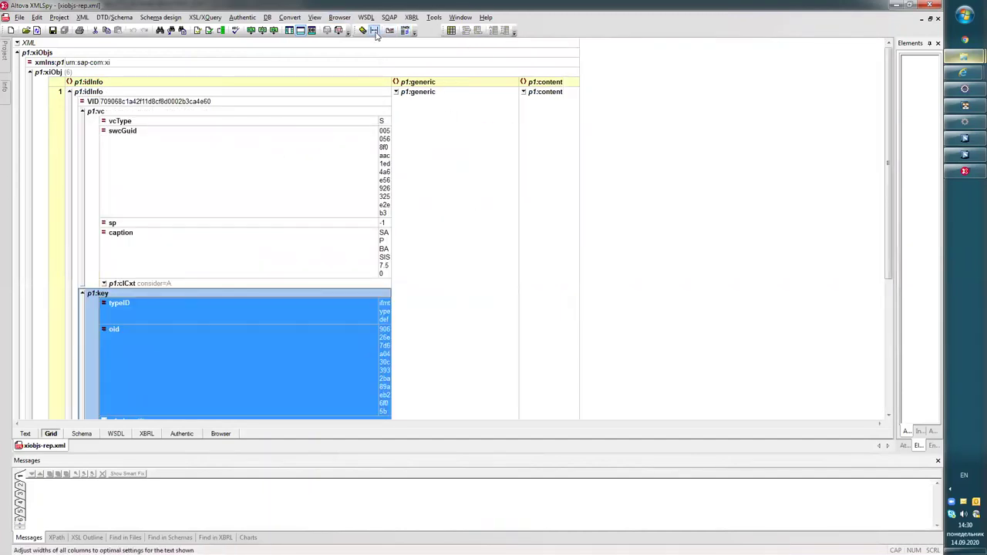
left_click(374, 30)
left_click(186, 132)
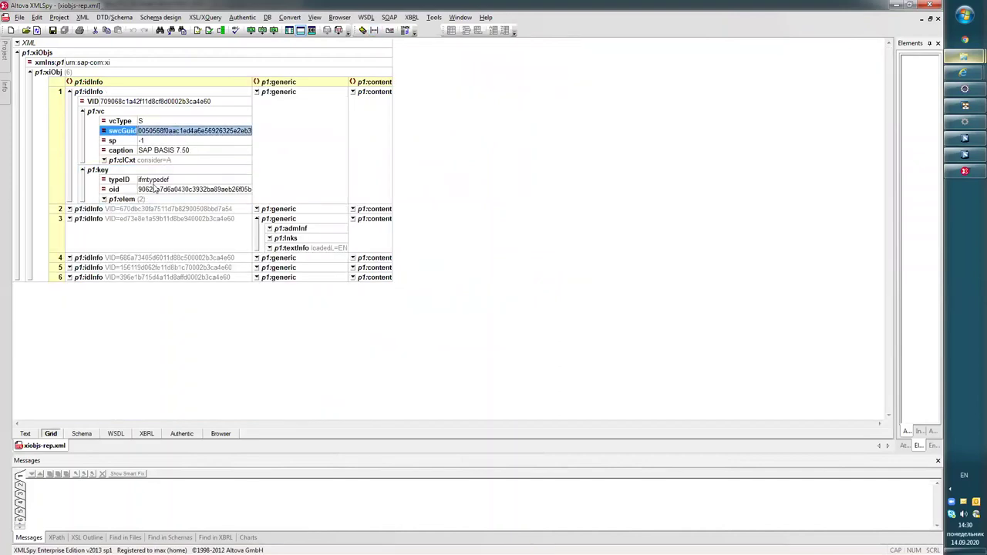
left_click(166, 190)
left_click(198, 199)
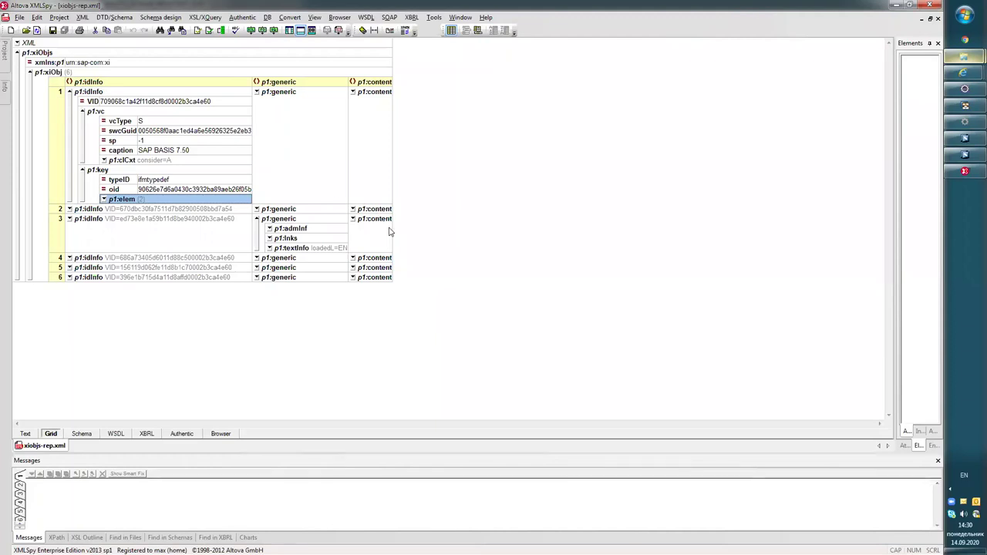
Expand the first object's generic section and examine its adminInf, textInfo and textObj elements.
left_click(260, 95)
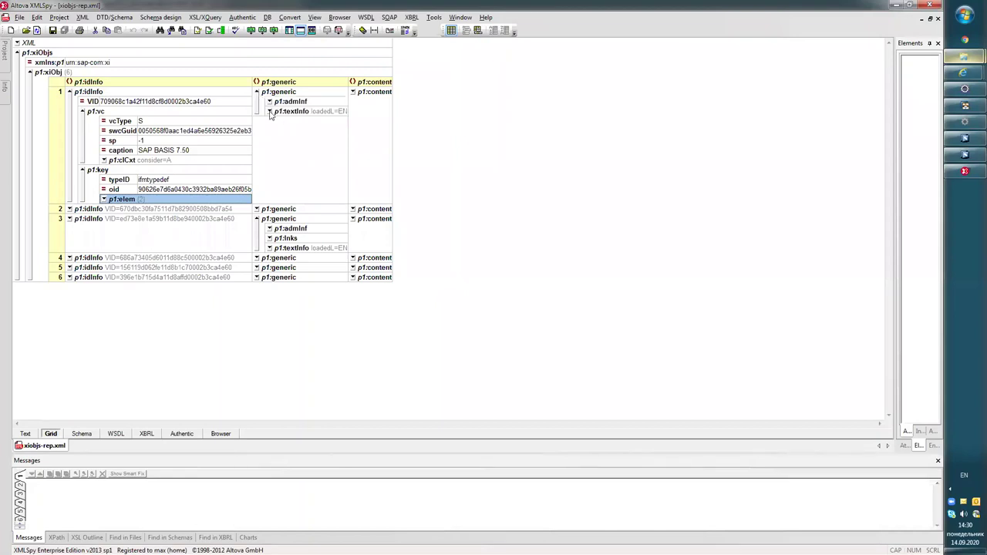
left_click(270, 111)
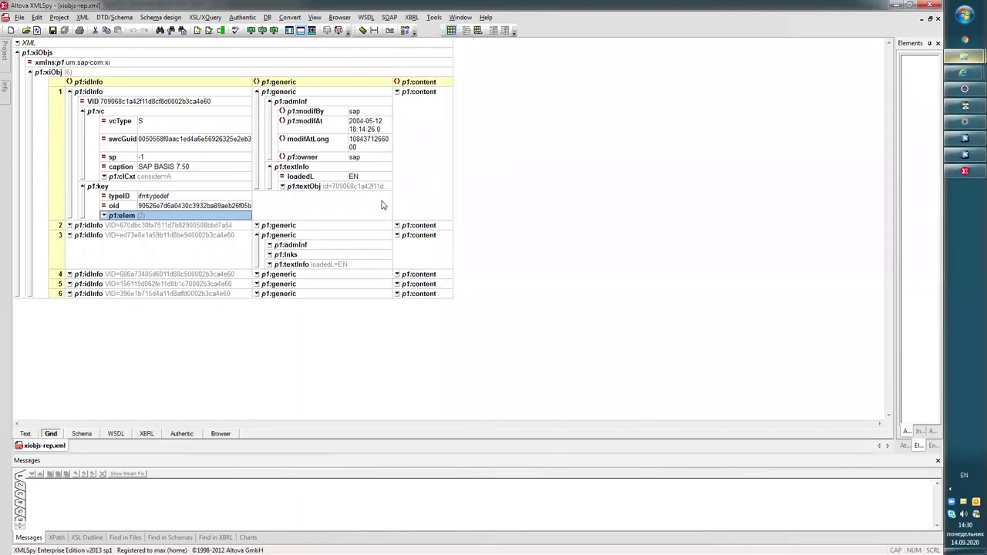
left_click(364, 160)
left_click_drag(367, 177, 292, 188)
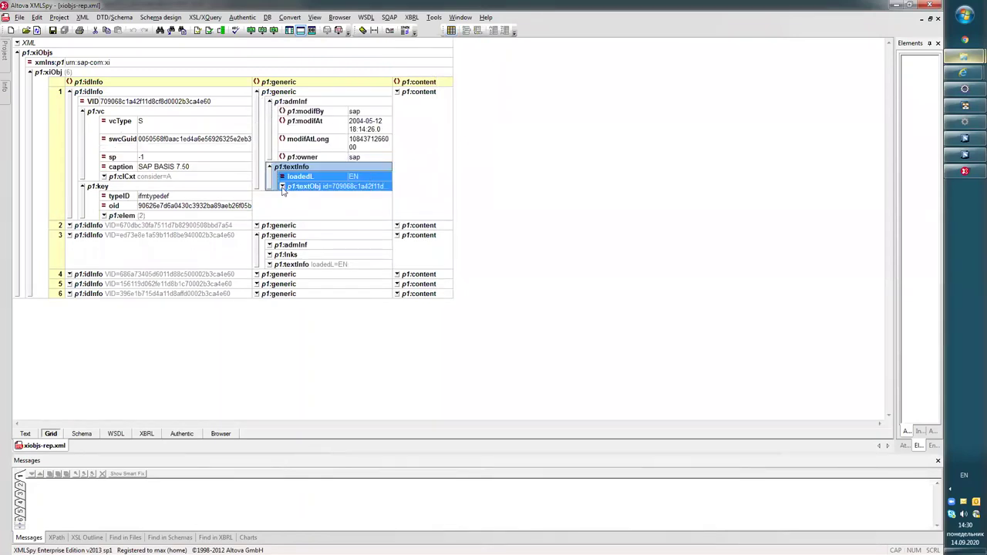
left_click(282, 186)
left_click(399, 197)
left_click(404, 218)
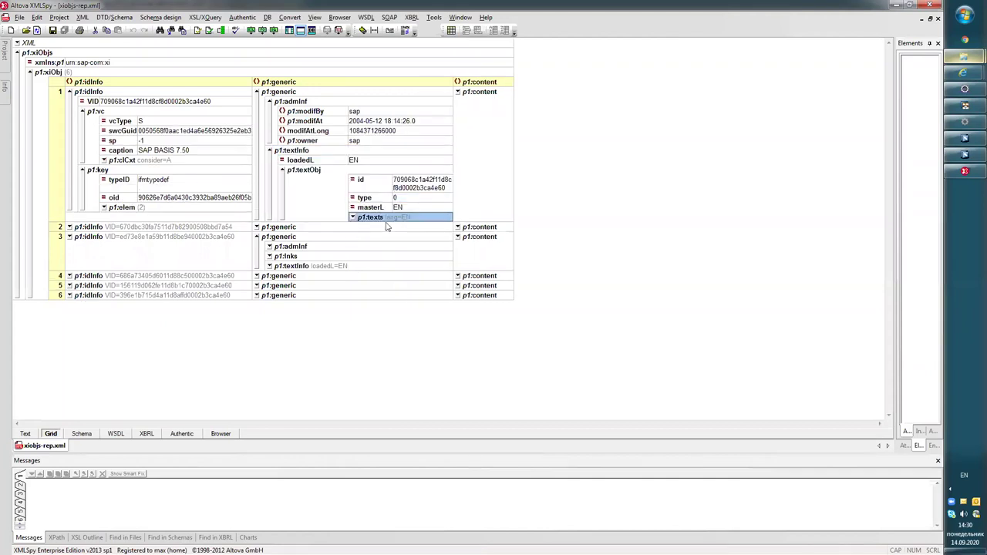
Expand the texts and text elements under the first object's textObj and fit the grid columns to their text.
left_click(353, 217)
left_click(432, 235)
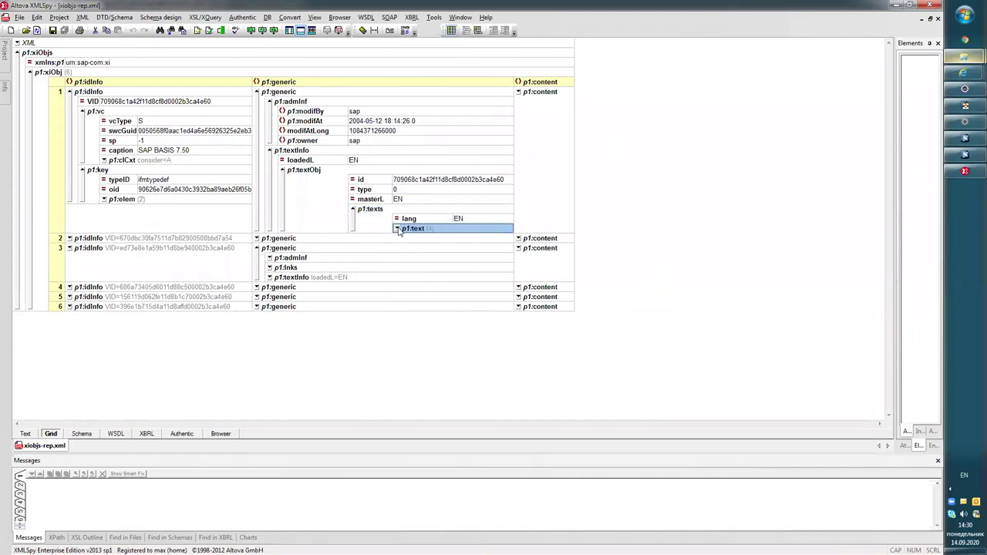
left_click(398, 228)
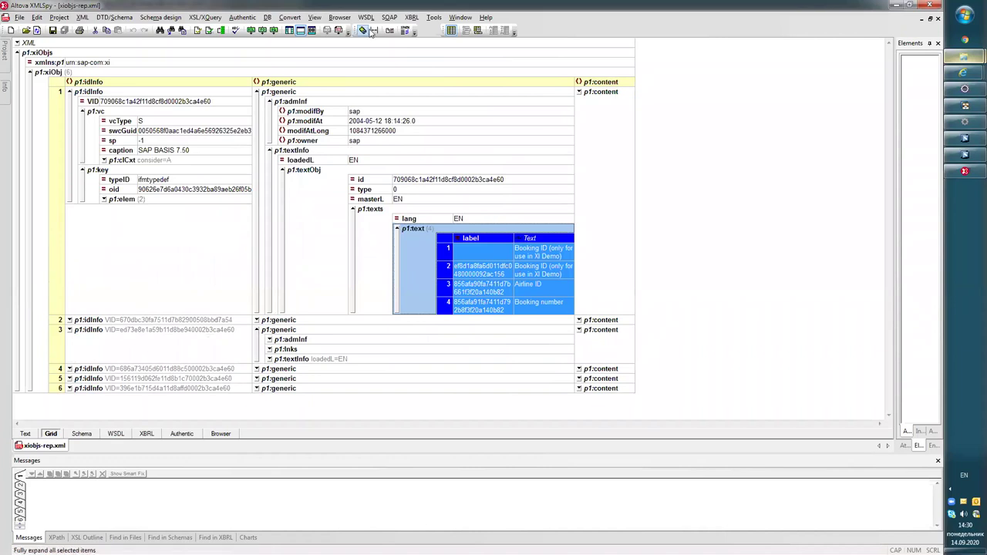
left_click(404, 30)
Expand the first object's content section with its type and schema elements, narrowing the generic column to fit them in view.
left_click(615, 92)
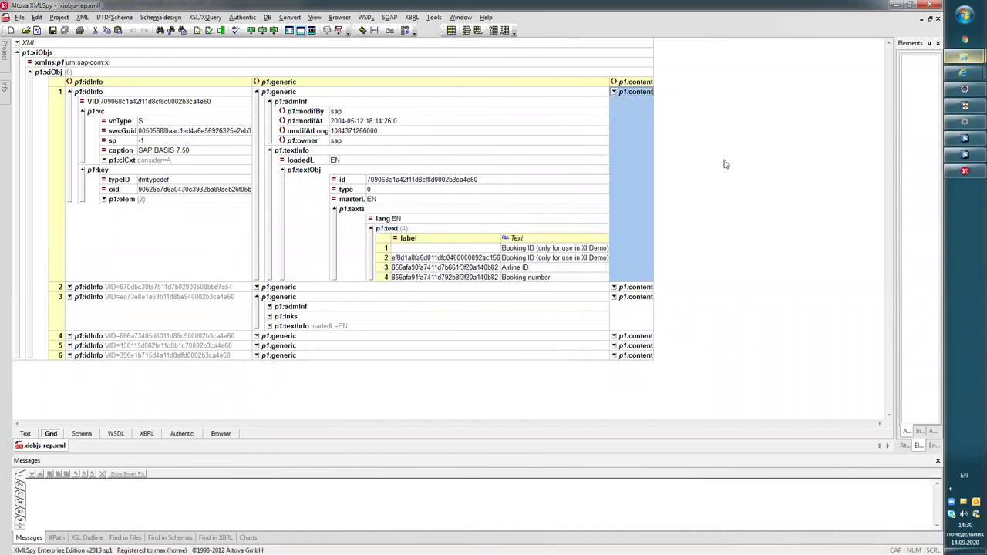
left_click(658, 101)
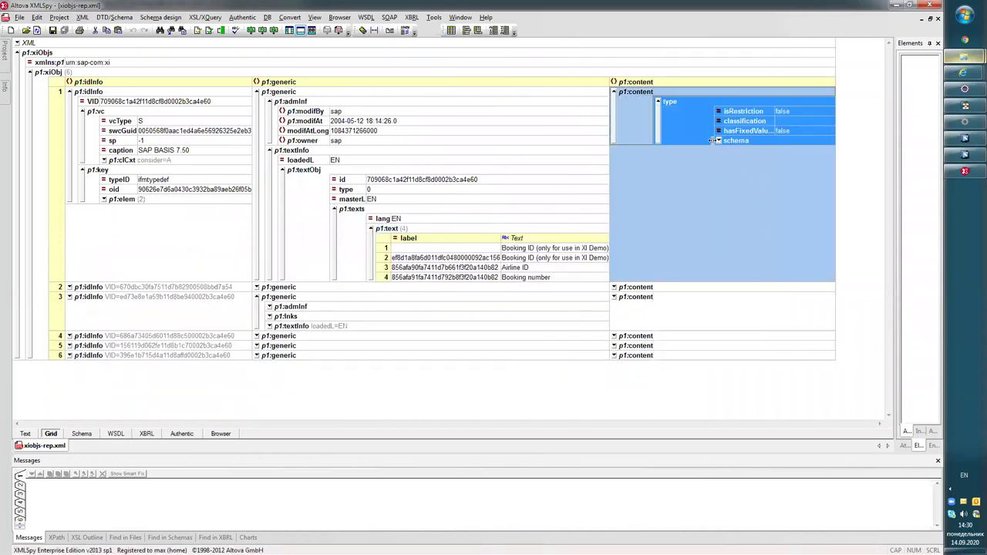
left_click(718, 141)
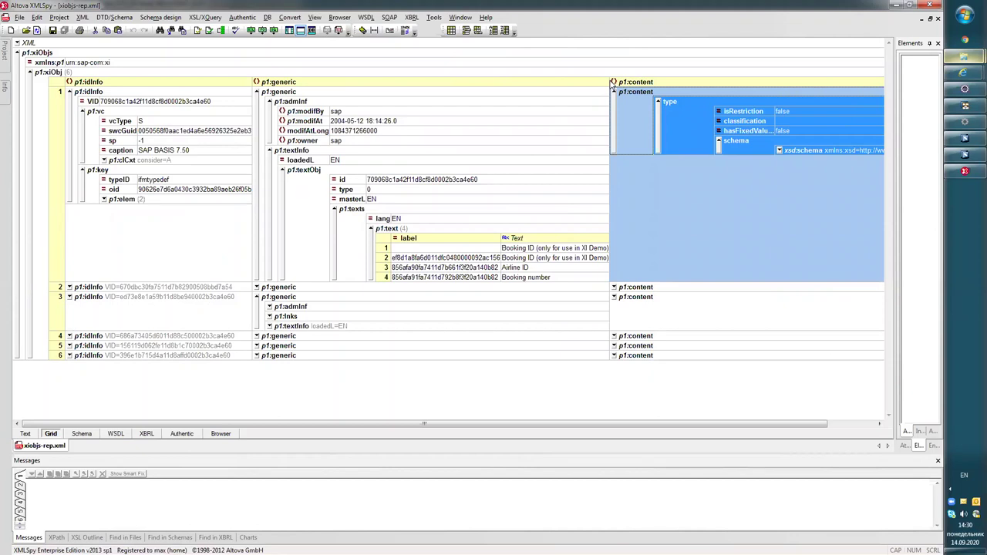
left_click_drag(607, 81, 607, 80)
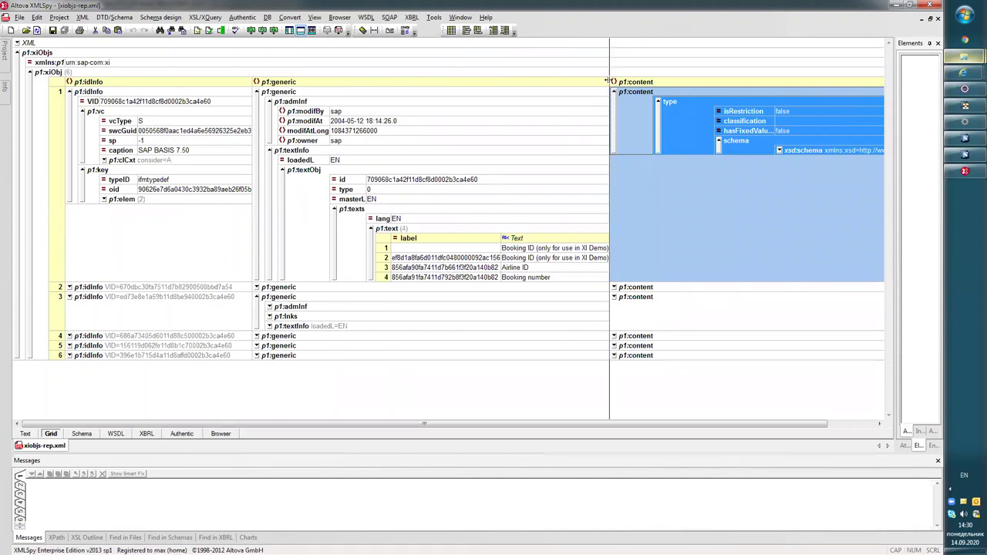
left_click_drag(549, 90, 455, 90)
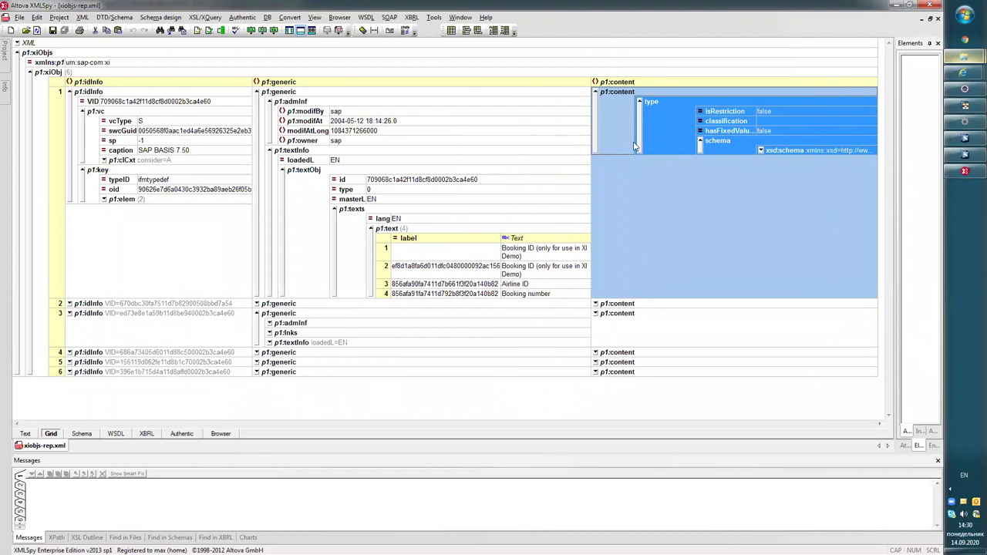
left_click(723, 112)
left_click(738, 142)
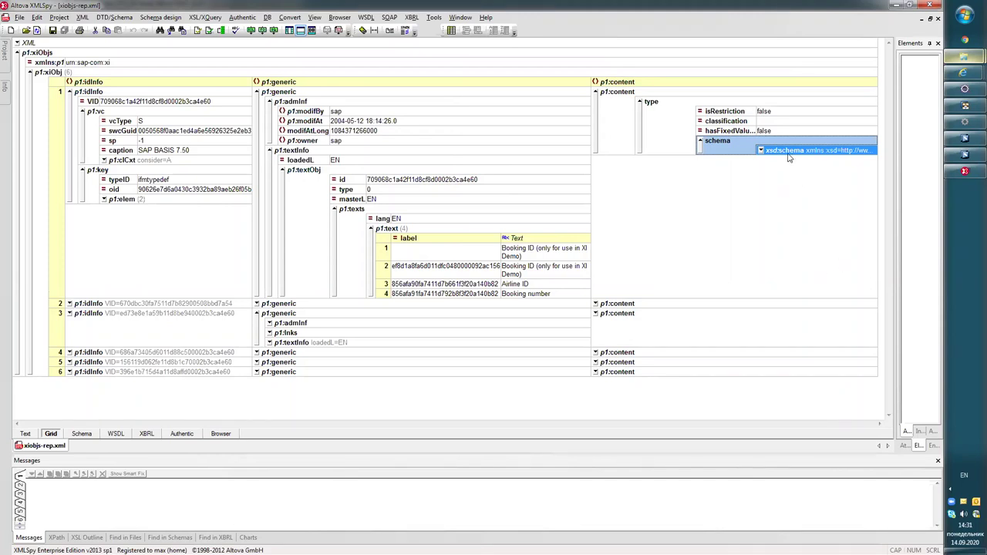
Expand the first object's xsd:schema element and its xsd:complexType to examine the schema definition.
left_click(762, 150)
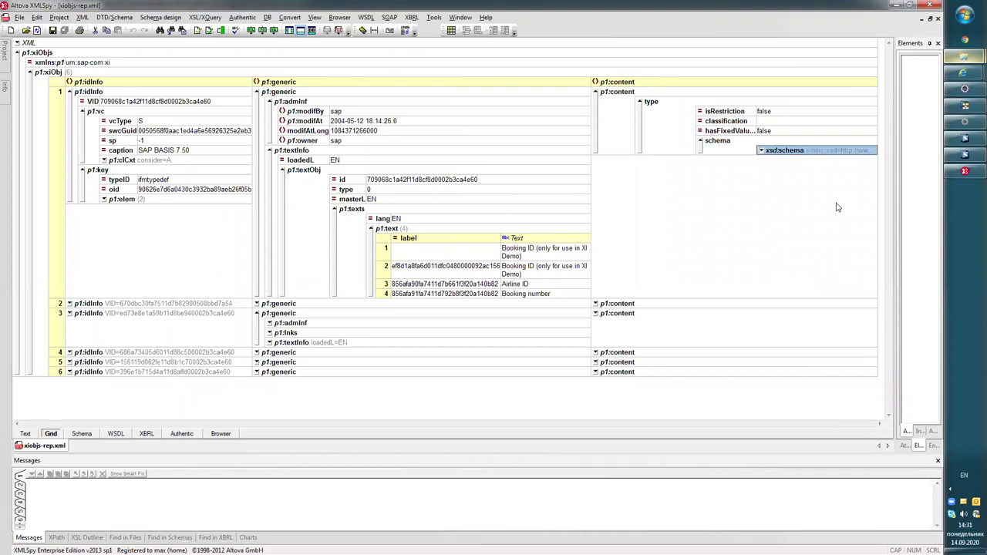
left_click(879, 424)
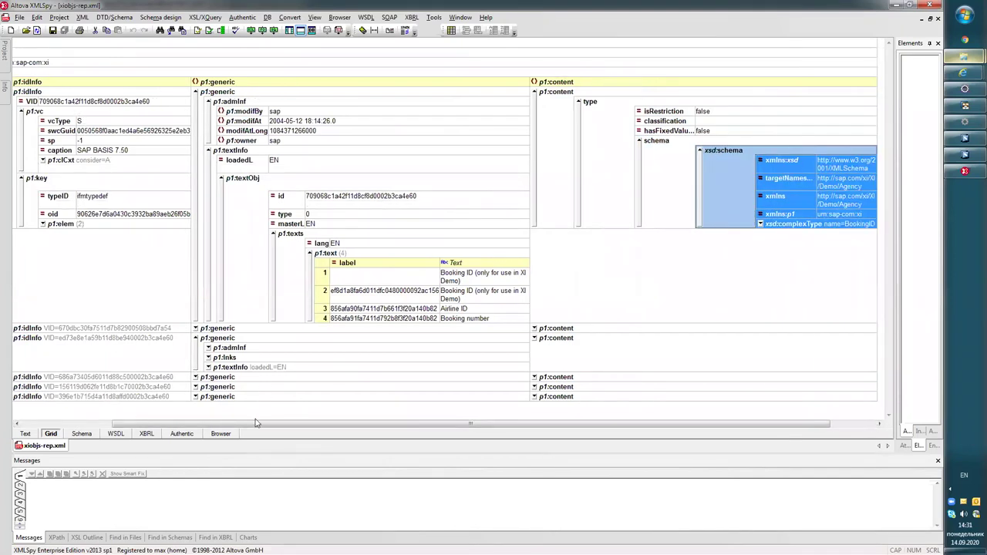
mouse_move(241, 429)
left_mouse_down()
mouse_move(147, 426)
mouse_move(235, 426)
left_mouse_up()
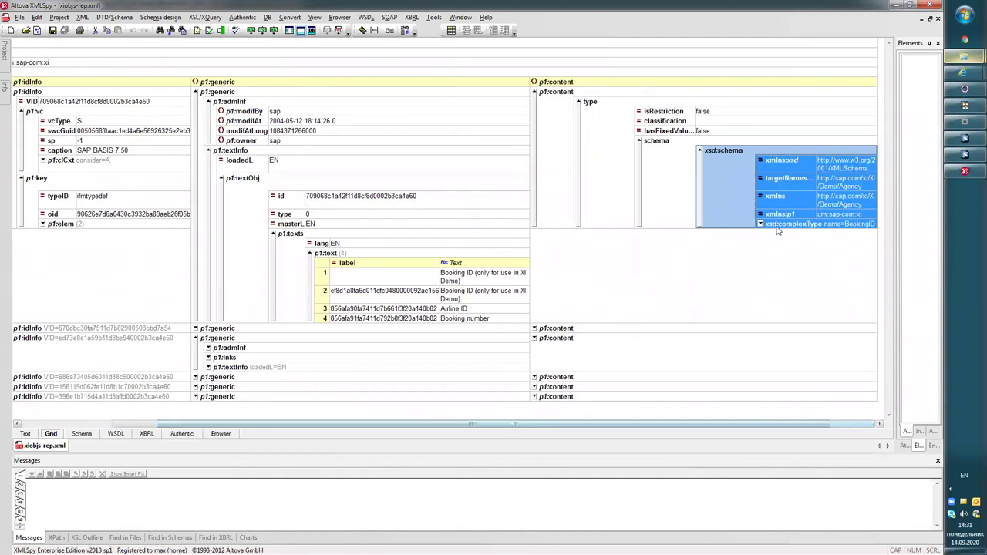
left_click(799, 223)
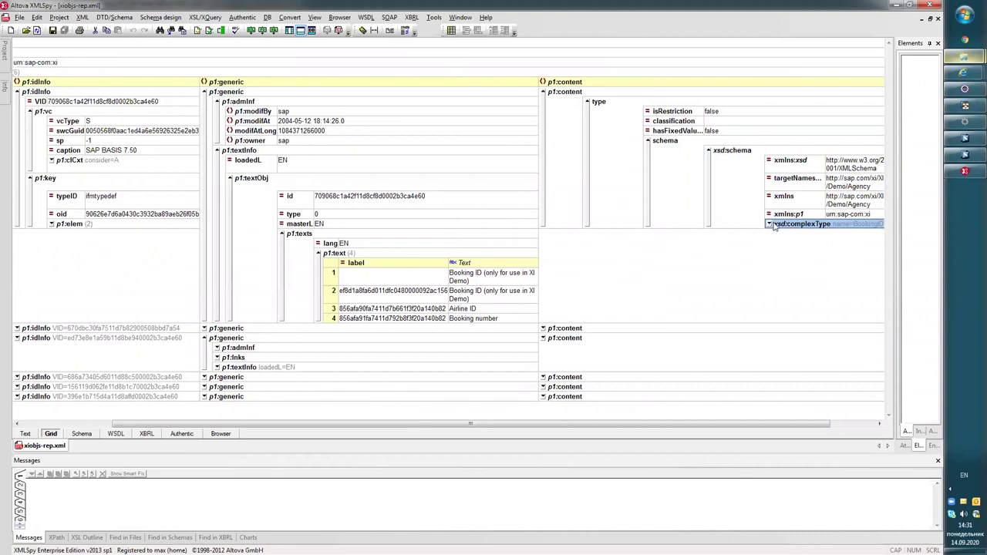
left_click(769, 224)
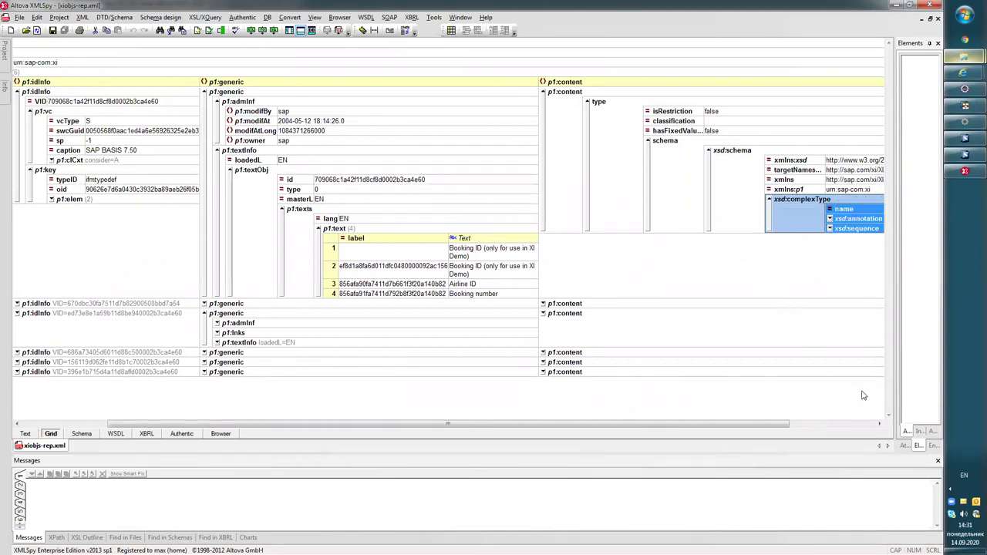
Expand the complexType's xsd:sequence and xsd:annotation, and examine the appinfo and documentation entries.
left_click(758, 229)
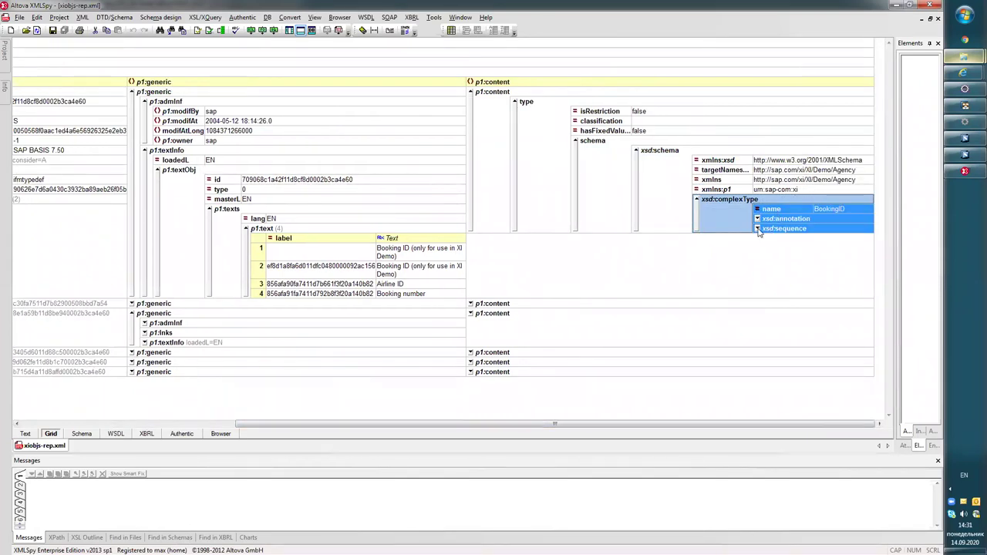
left_click(795, 220)
left_click(758, 220)
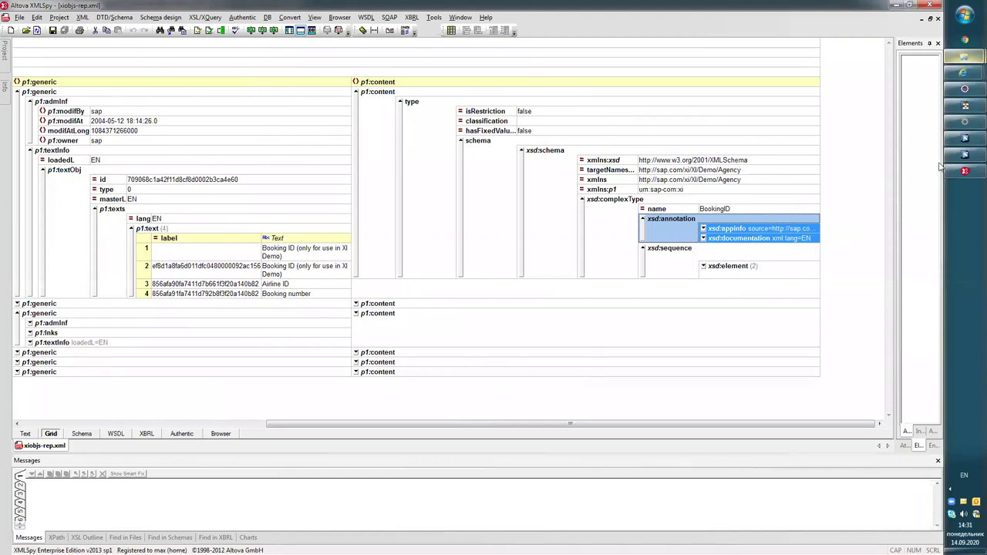
mouse_move(968, 142)
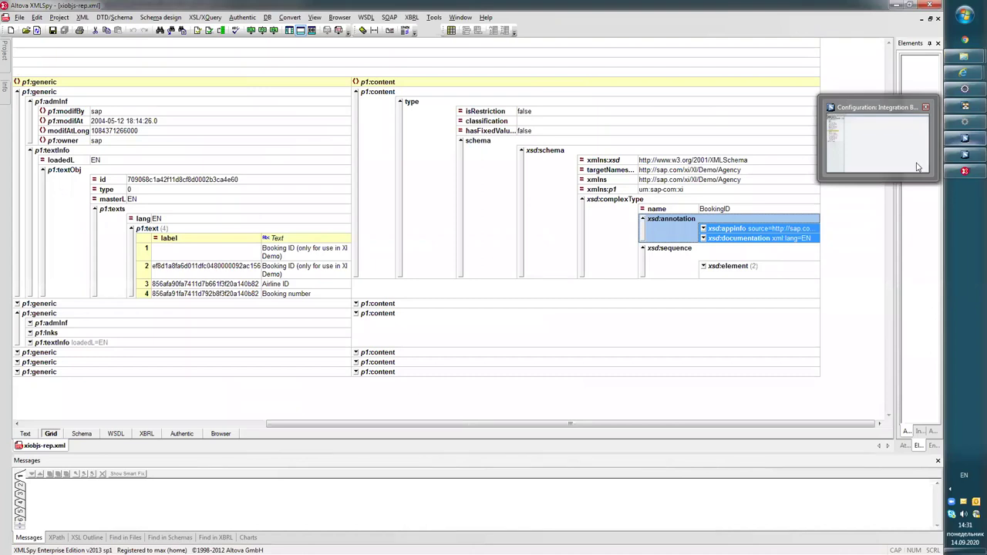
left_click(748, 230)
left_click(756, 239)
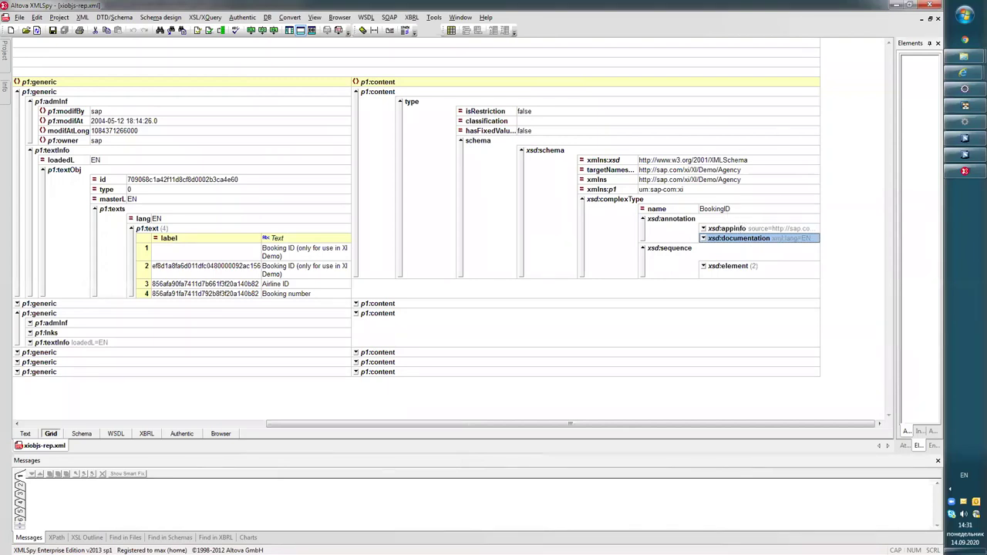
Open xidoc-rep.html from the TMP folder and review its data type and operation mapping documentation.
mouse_move(964, 154)
mouse_move(965, 56)
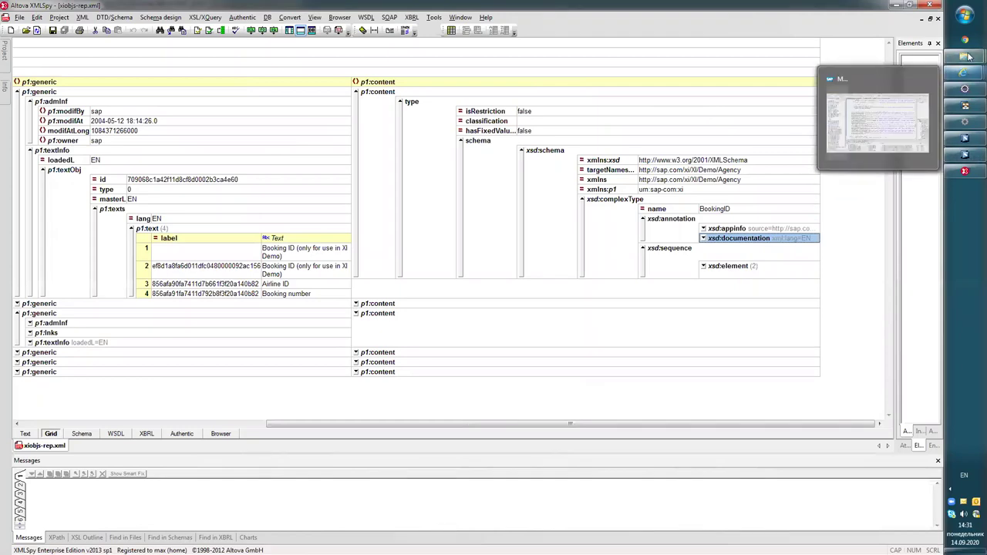
left_click(913, 147)
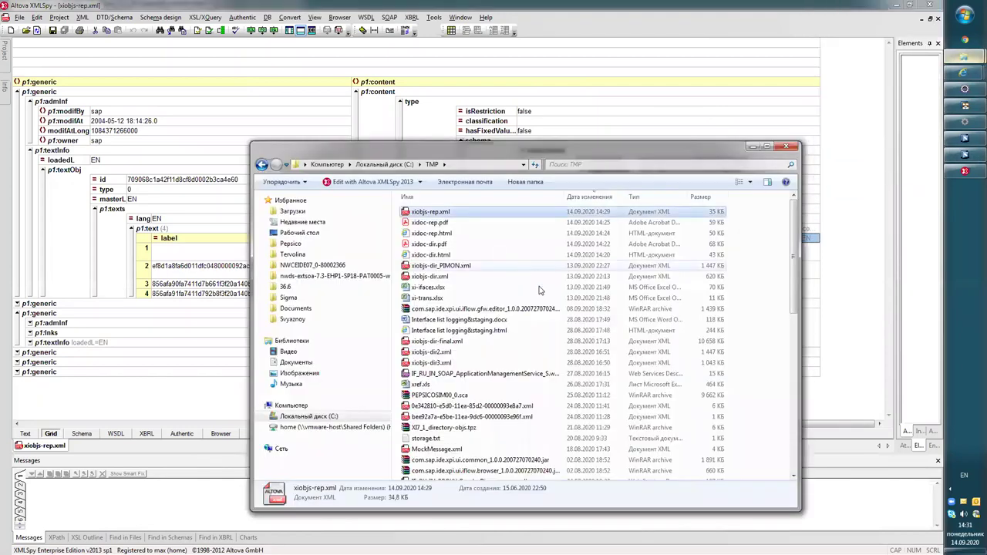
double_click(441, 234)
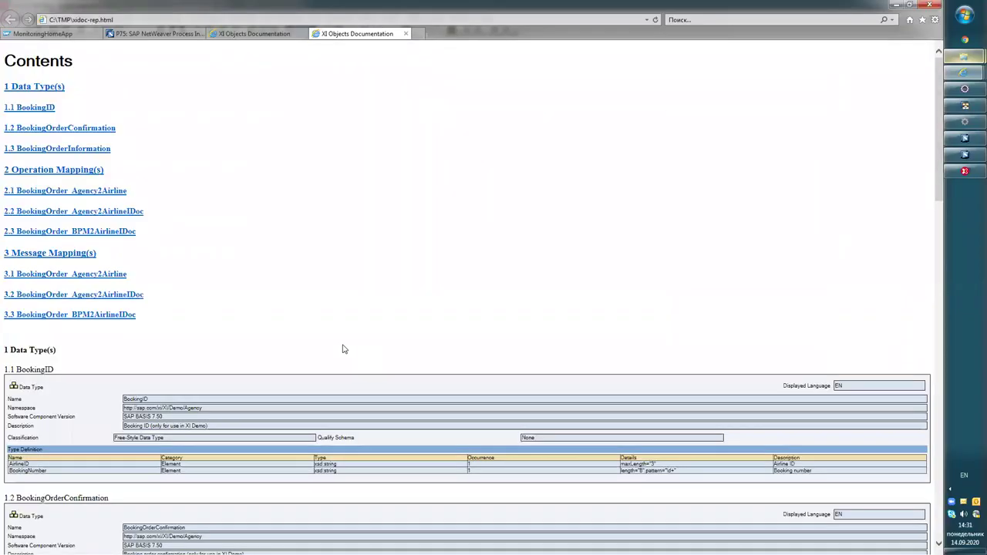
scroll(355, 351, "down", 15)
scroll(344, 348, "up", 5)
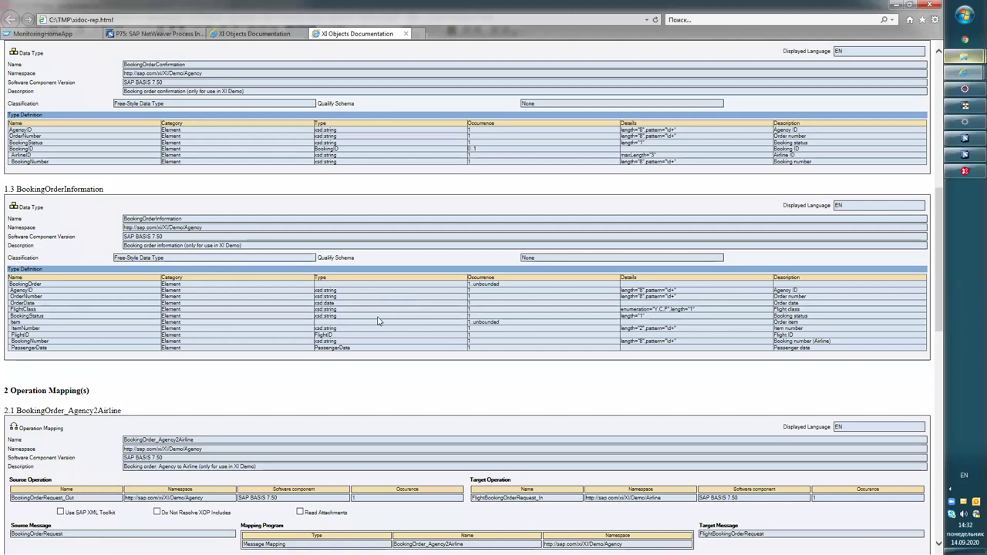
Return to xiobjs-rep.xml in XMLSpy and view the first object's idInfo, generic and content sections again.
mouse_move(965, 170)
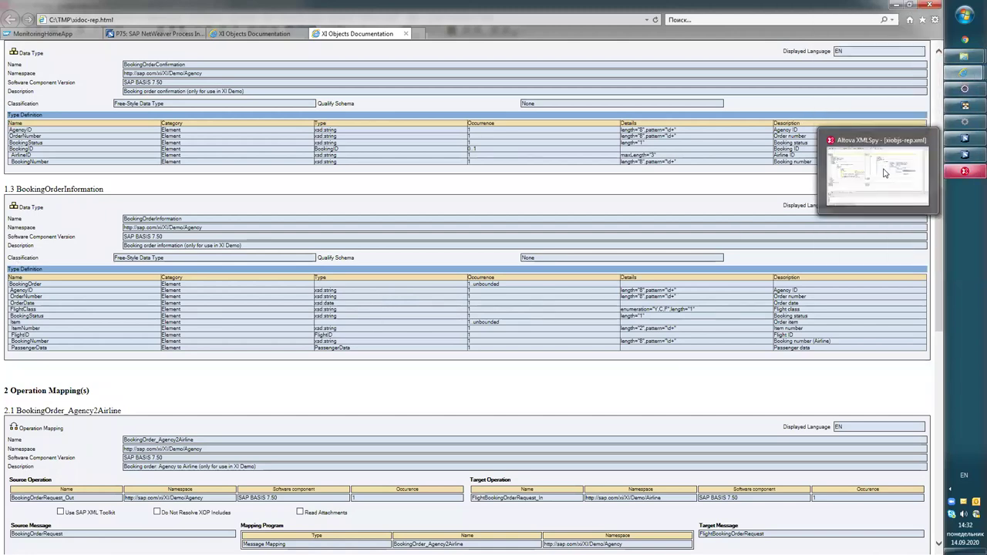
left_click(891, 193)
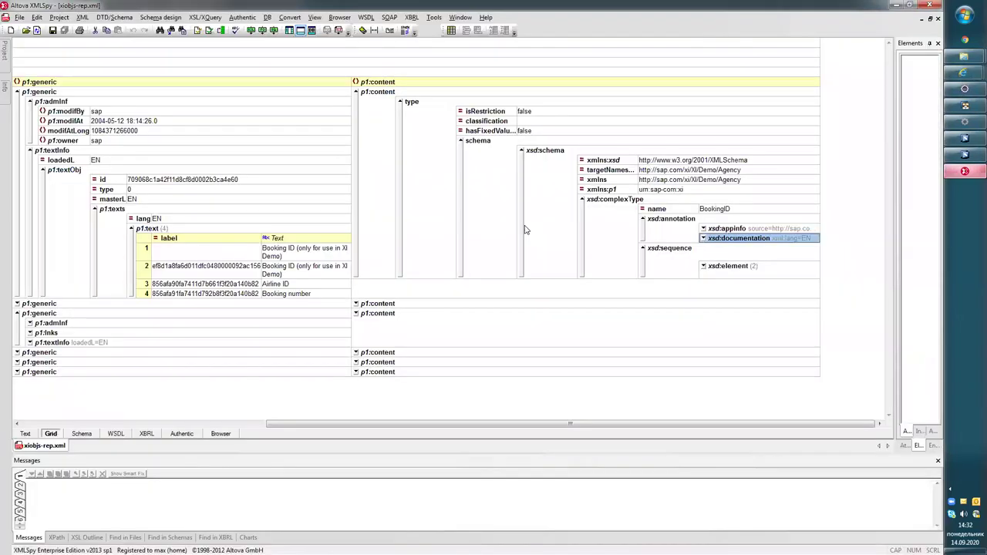
left_click(247, 424)
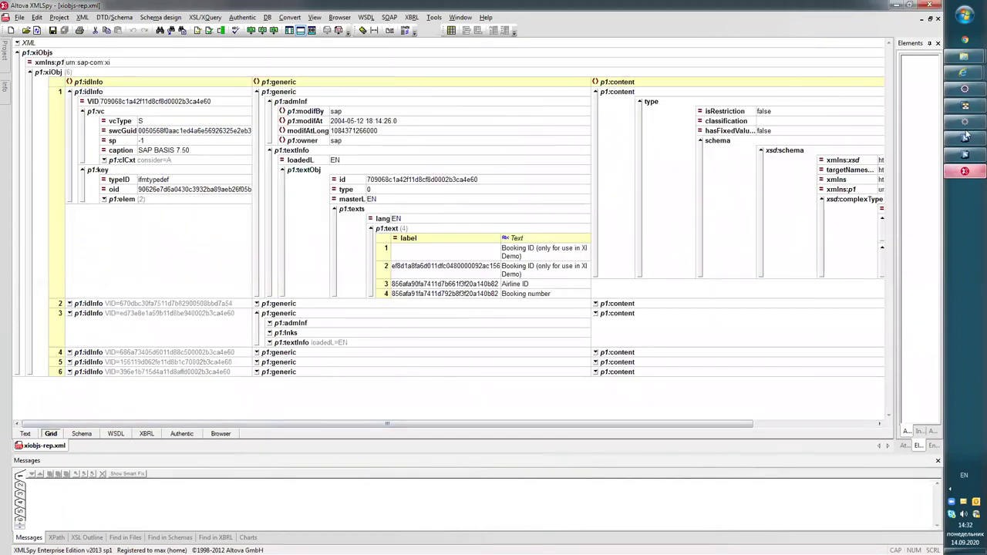
Switch to Enterprise Services Builder, close the Serialization Objects wizard and open the Blob Converter.
mouse_move(964, 127)
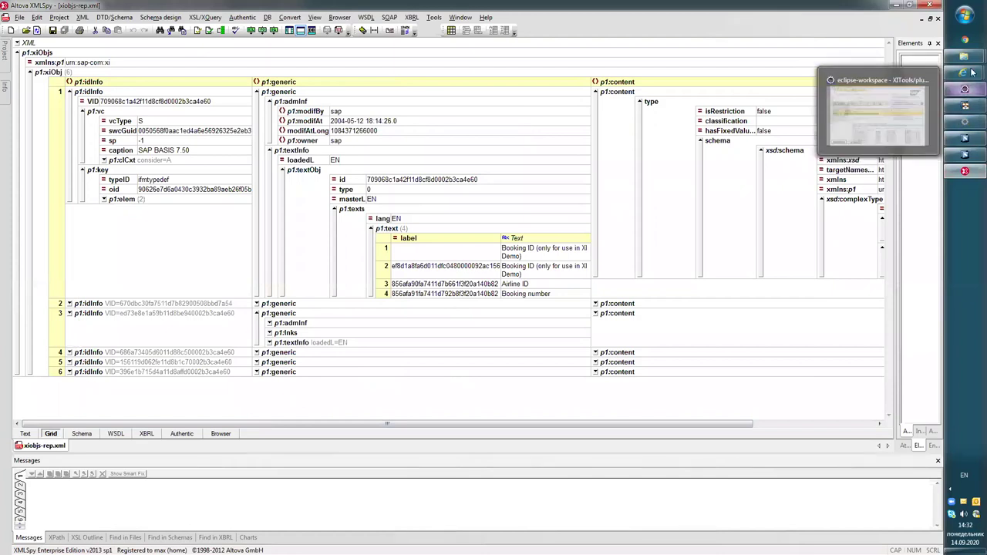
mouse_move(957, 173)
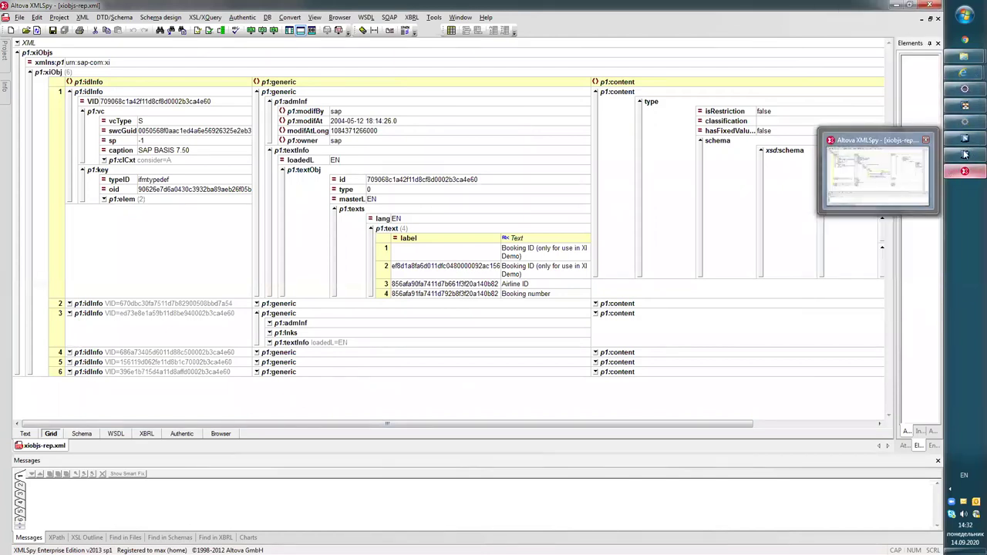
mouse_move(964, 154)
left_click(913, 166)
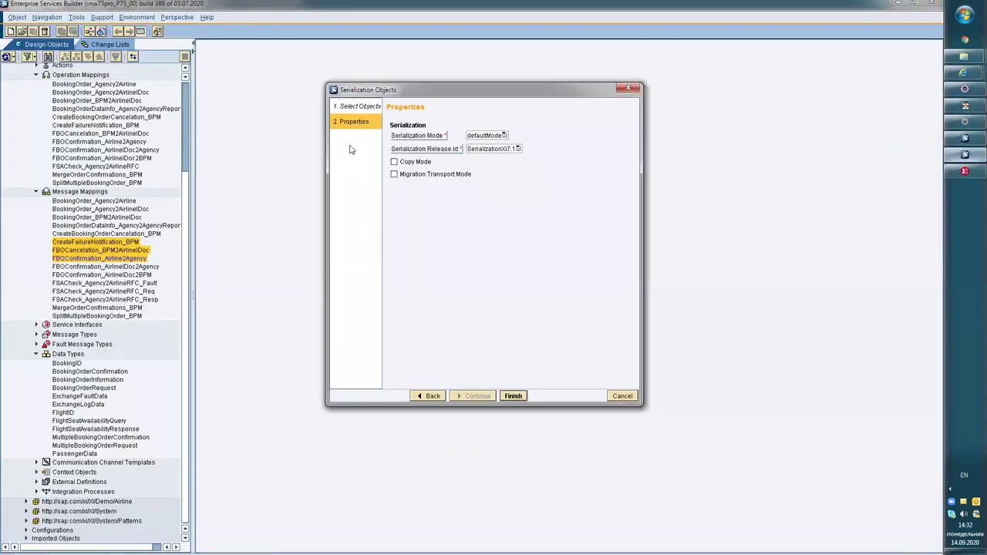
left_click(729, 86)
left_click(102, 17)
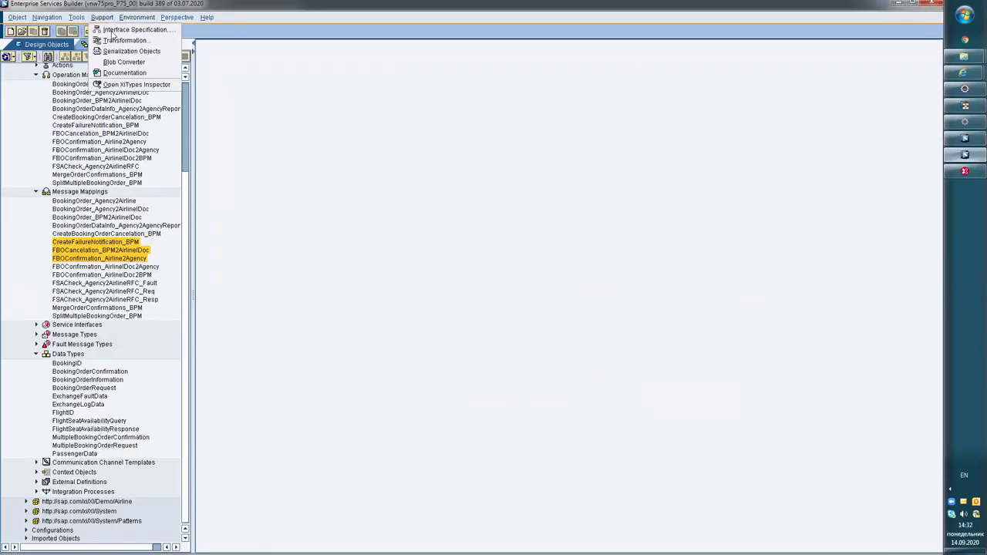
left_click(157, 61)
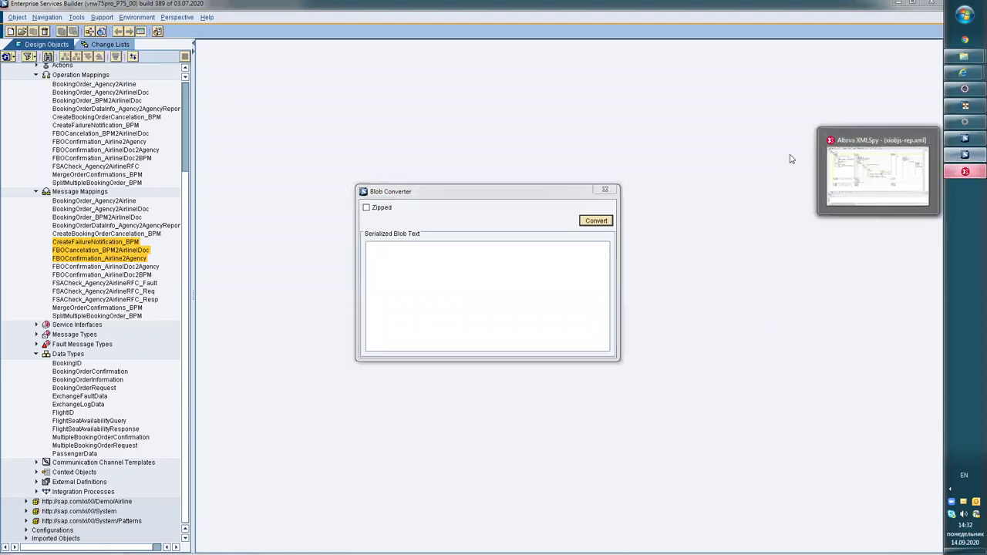
Switch to XMLSpy and examine the first object's content schema in xiobjs-rep.xml.
left_click(957, 172)
key("alt")
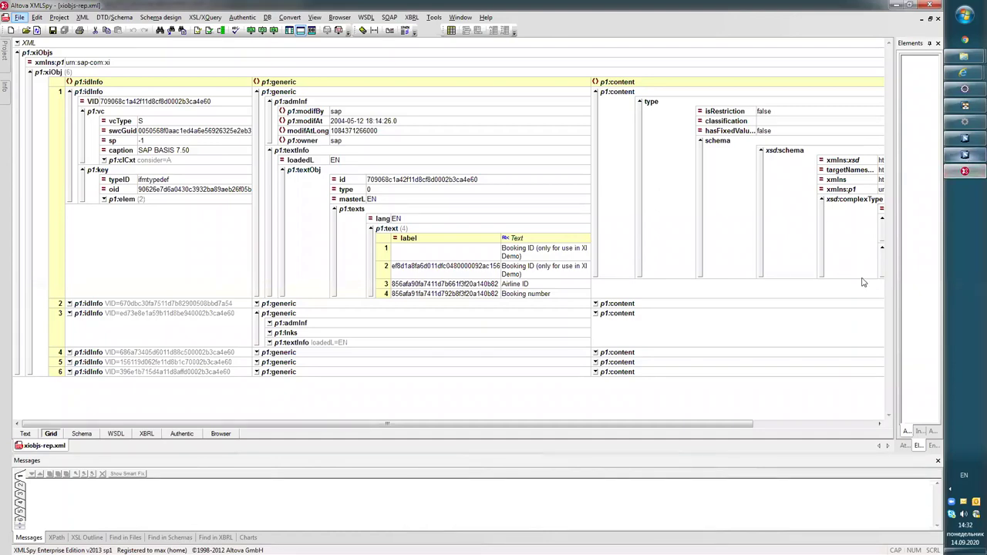
left_click(771, 425)
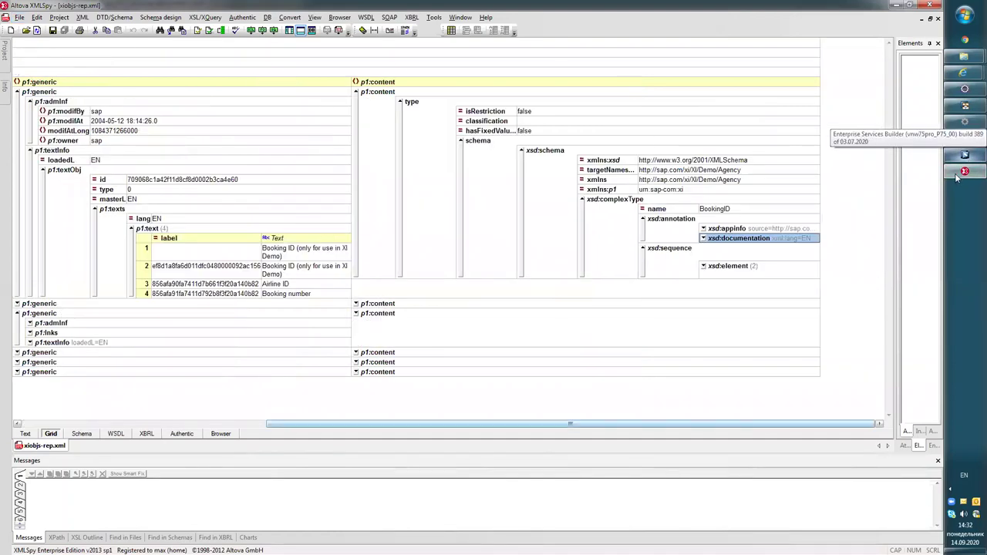
Return to Enterprise Services Builder, examine the Blob Converter's Zipped option and blob text area, and close it without converting.
left_click(965, 172)
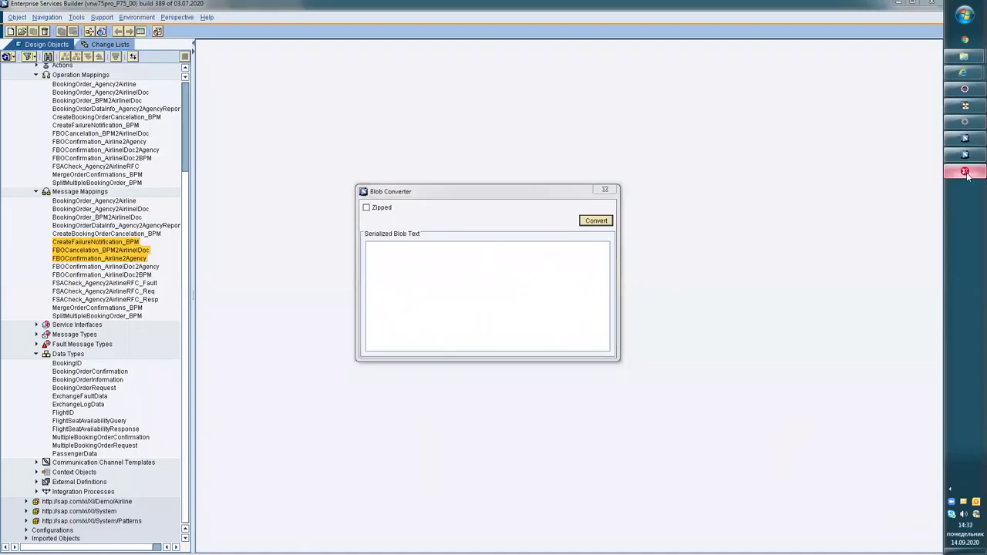
left_click(965, 173)
key("alt+Tab")
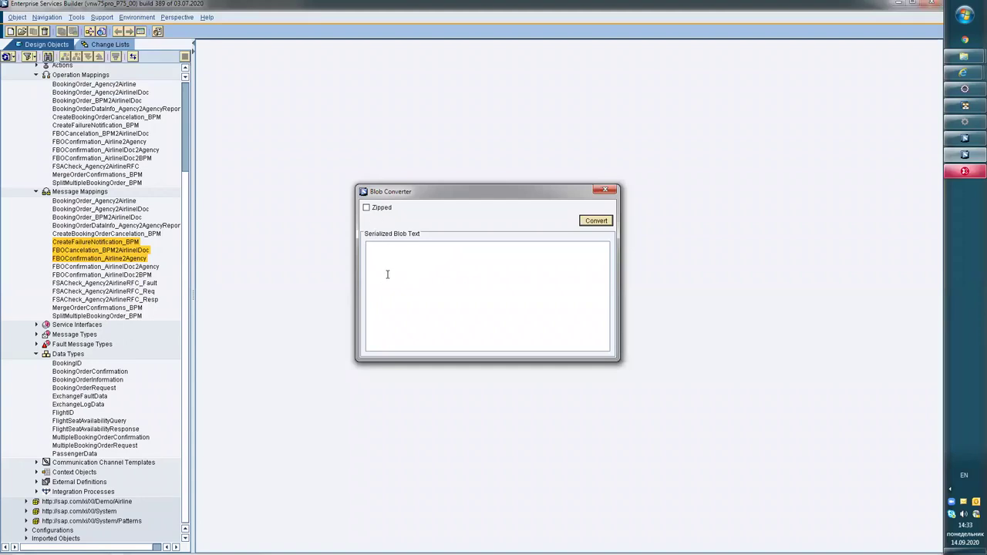
left_click_drag(528, 195, 542, 189)
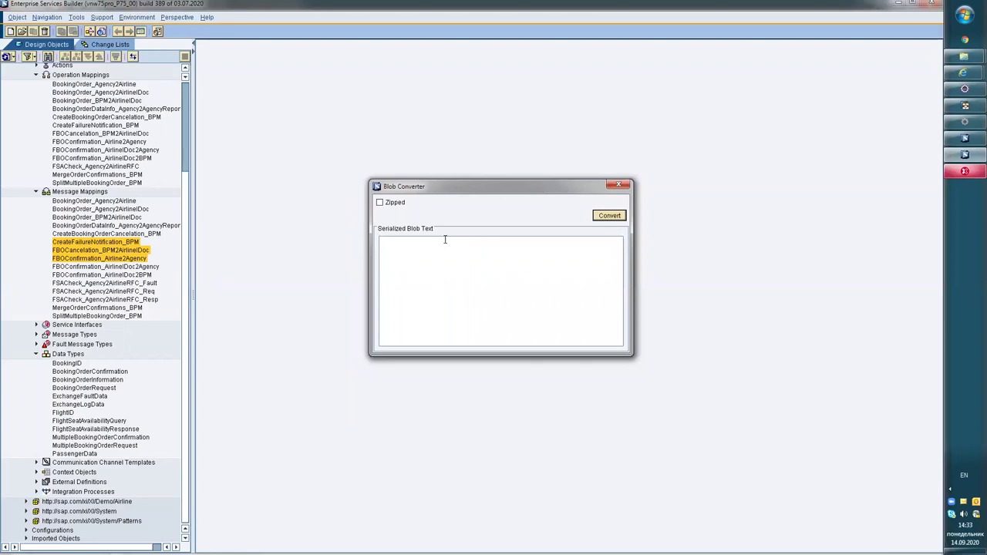
left_click(618, 186)
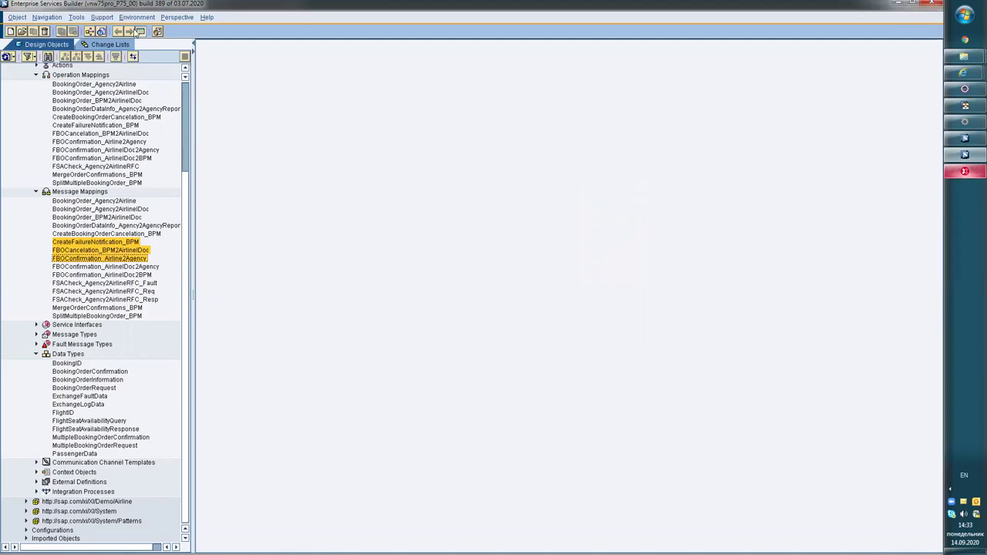
Open the Transformation Wizard in Enterprise Services Builder.
left_click(107, 19)
left_click(76, 17)
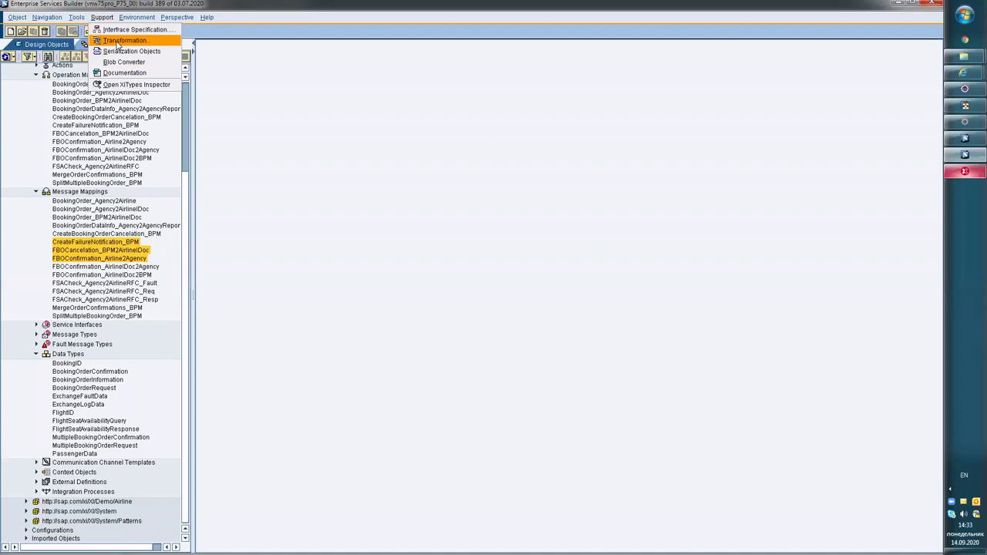
left_click(122, 41)
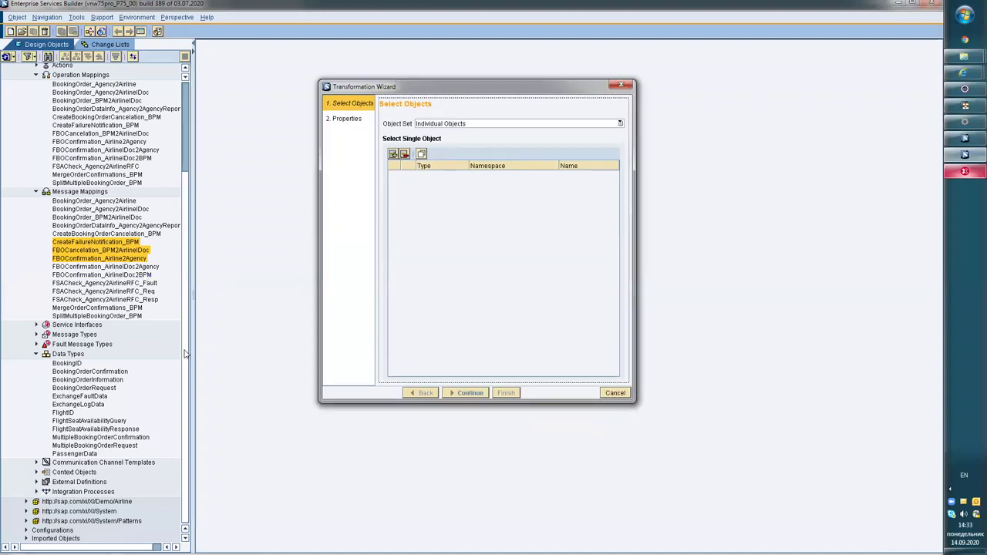
Add the four operation mappings from BookingOrder_Agency2Airline through BookingOrderDataInfo_Agency2AgencyReporting to the wizard's object list.
scroll(185, 231, "up", 5)
scroll(54, 343, "down", 5)
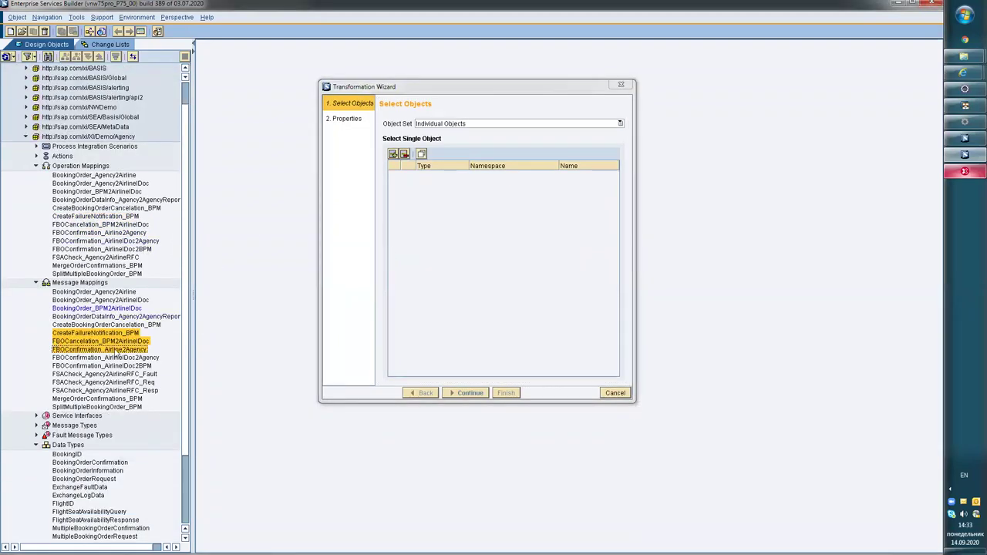
scroll(107, 354, "up", 5)
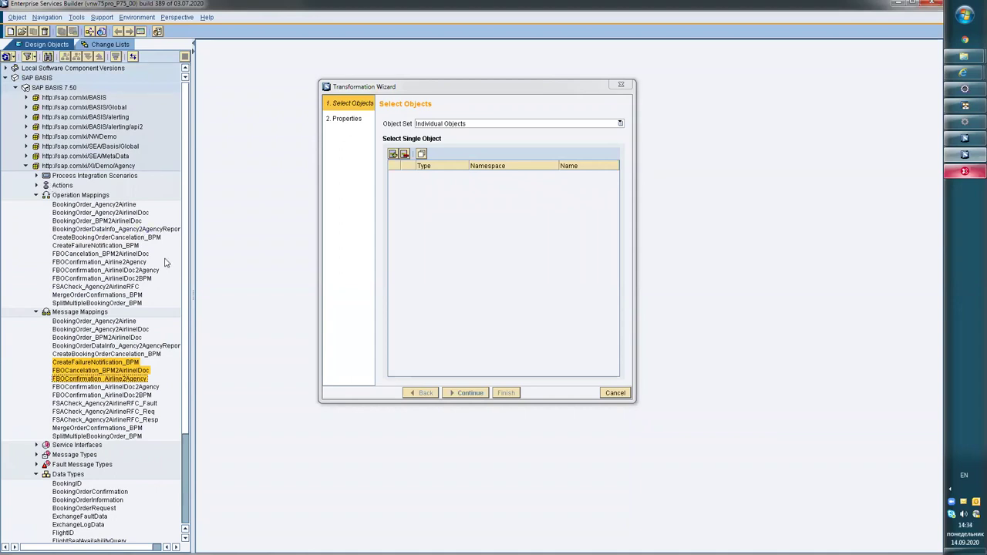
left_click(379, 192)
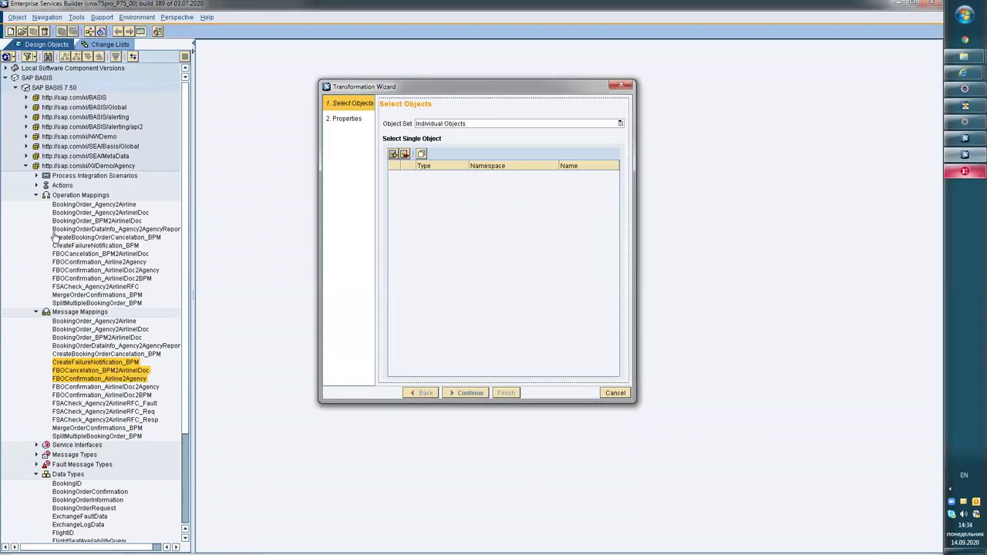
left_click(113, 207)
left_click(112, 205)
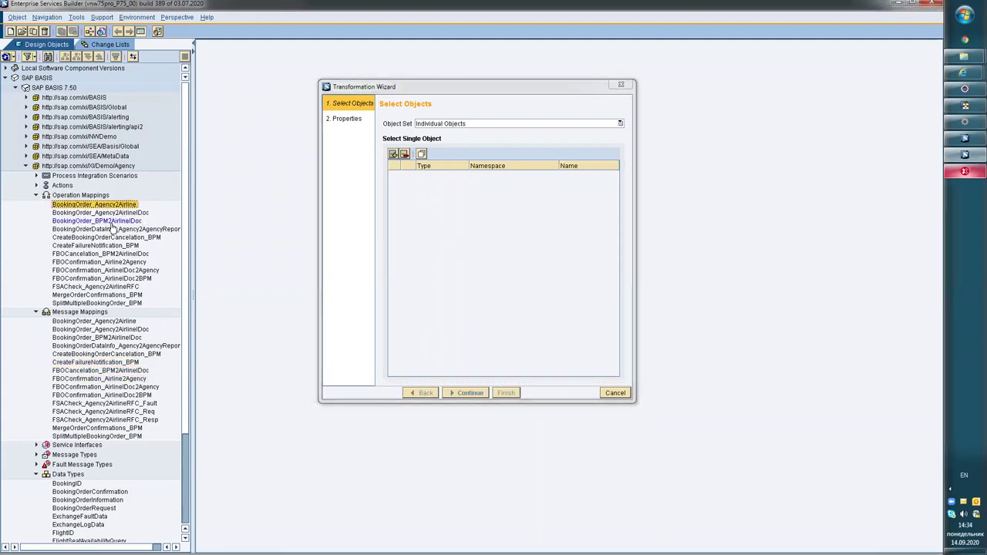
left_click(108, 229, "shift")
left_click_drag(100, 229, 484, 285)
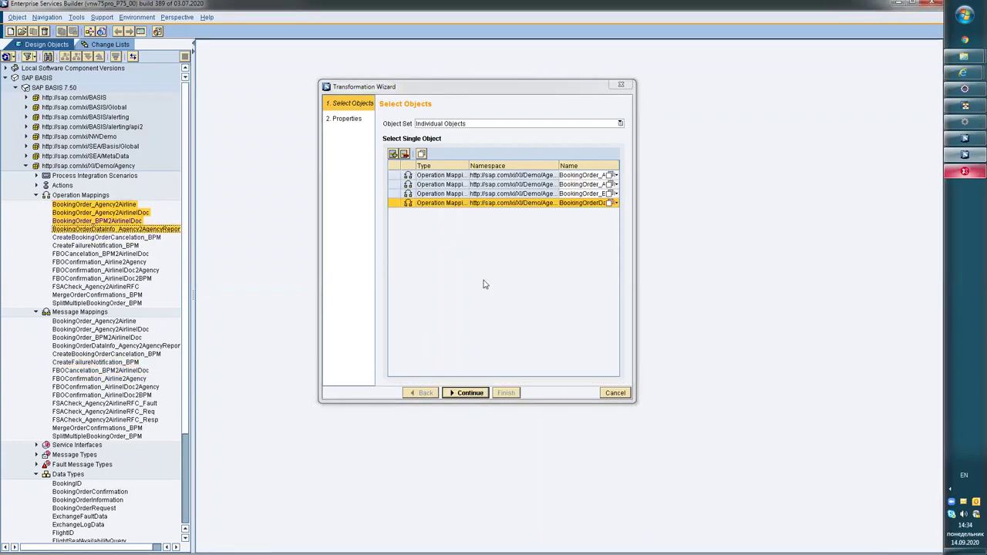
Enable "Use more clear representing functions (experimental)" and export the transformation to xi-trans.xlsx in TMP, overwriting the existing file.
left_click(469, 393)
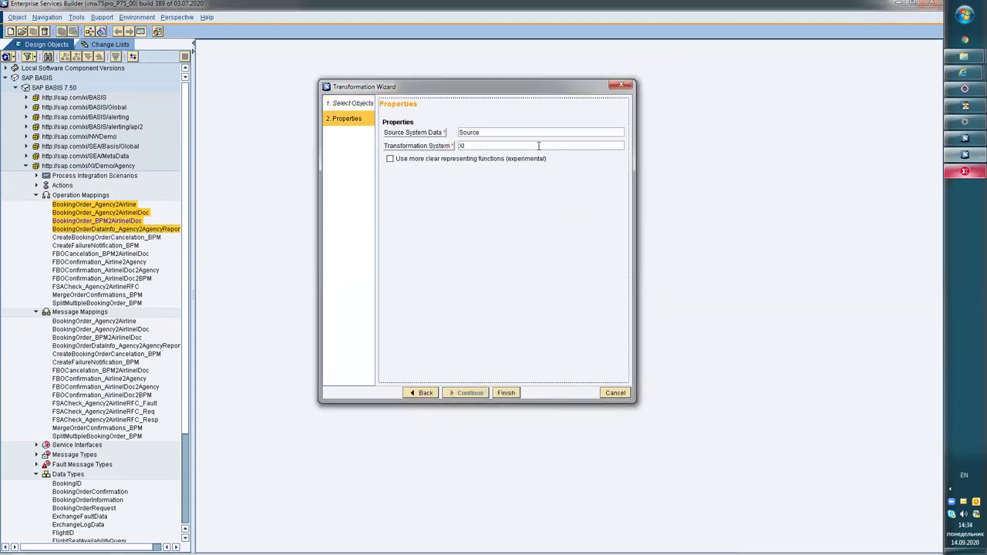
left_click(483, 132)
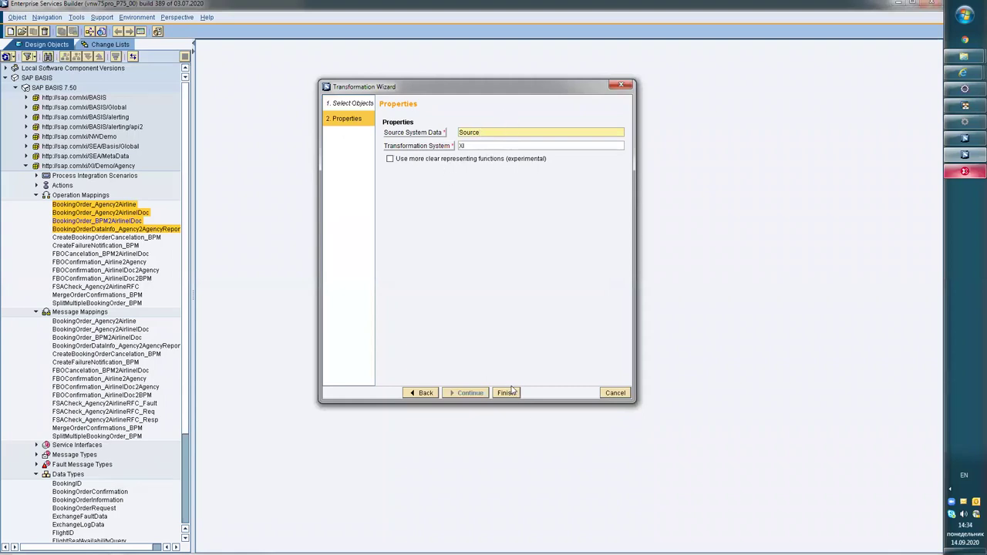
left_click(480, 159)
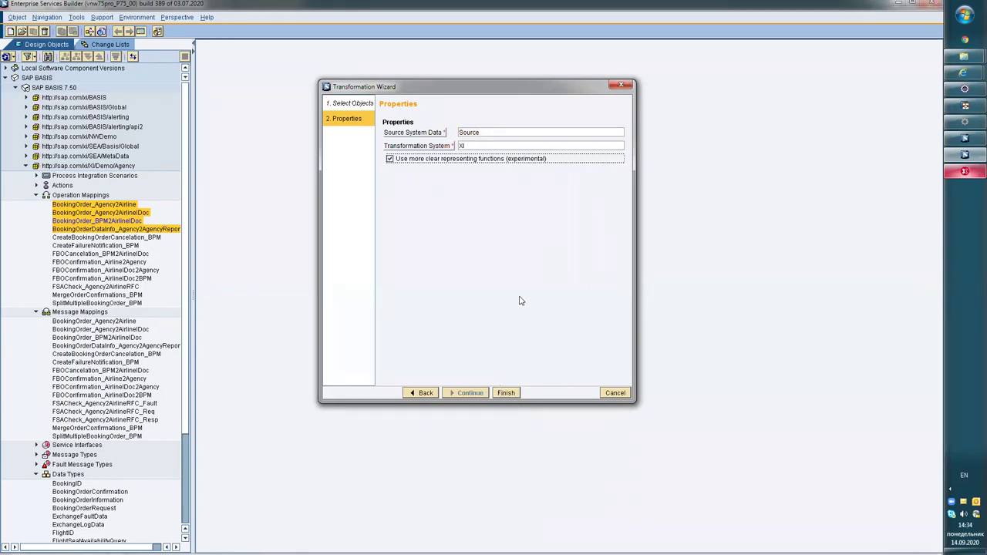
left_click(509, 391)
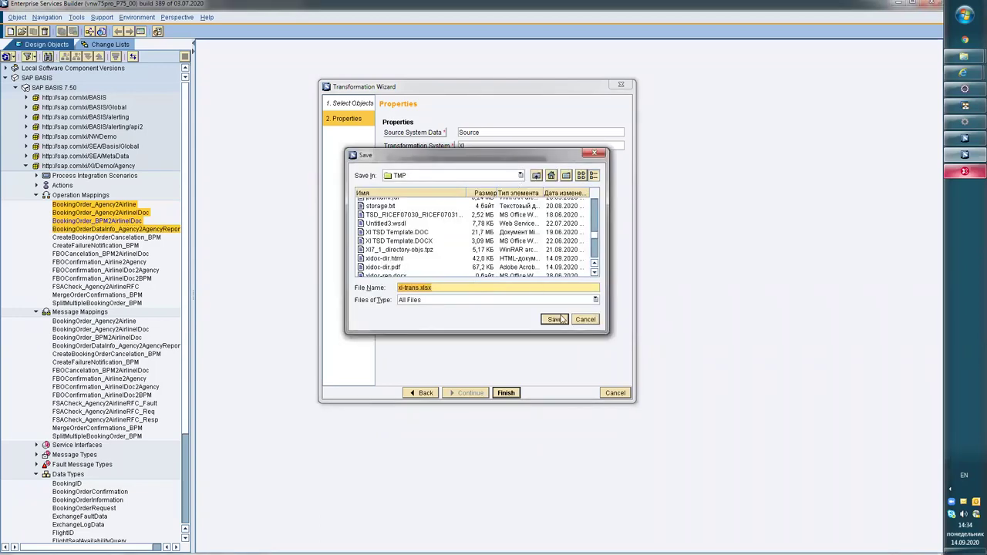
left_click(556, 320)
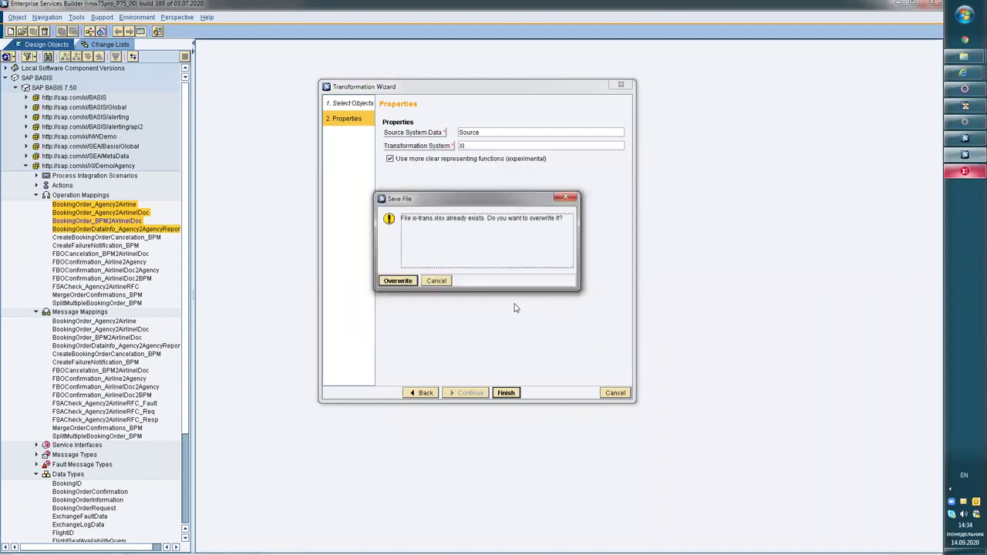
left_click(417, 283)
Switch to the TMP folder and open xi-trans.xlsx in Excel.
mouse_move(964, 58)
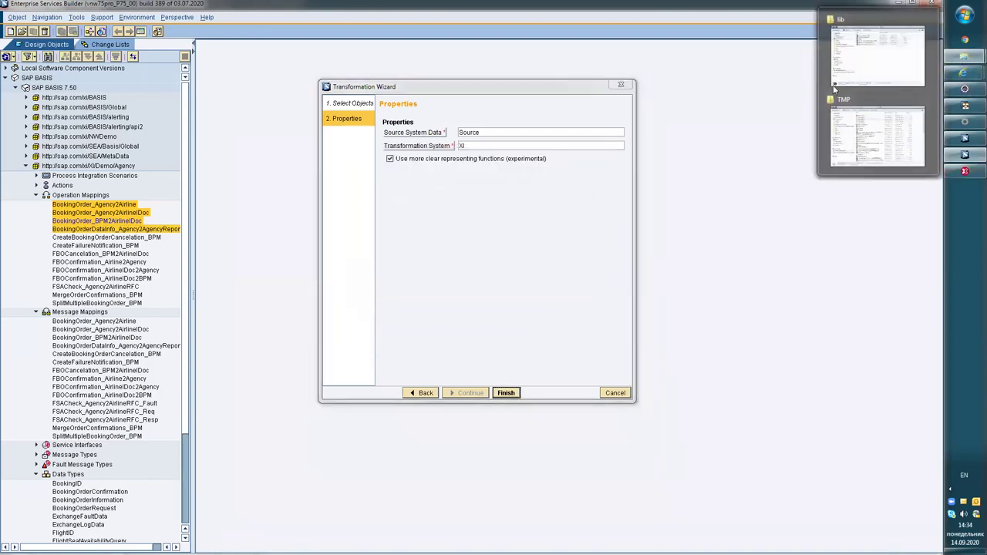
left_click(879, 131)
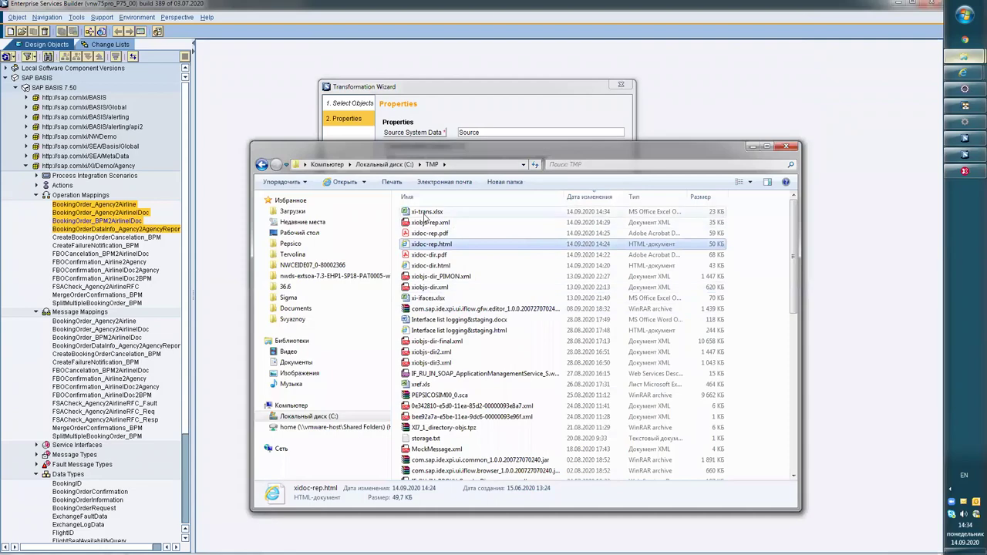
double_click(426, 212)
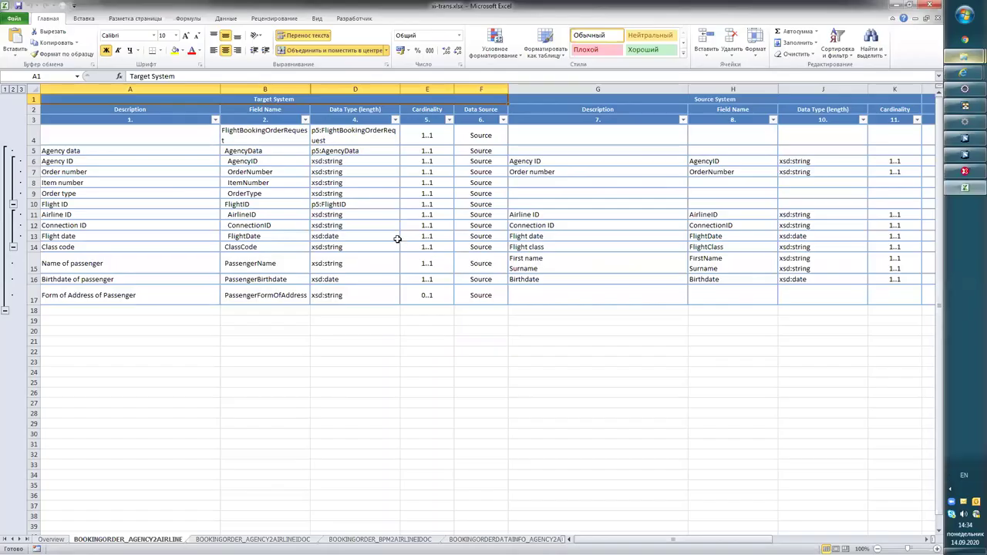
View the Overview sheet's Operation Mapping, Message Mapping, Source Mapping and Target Mapping columns.
key("ctrl+Page_Up")
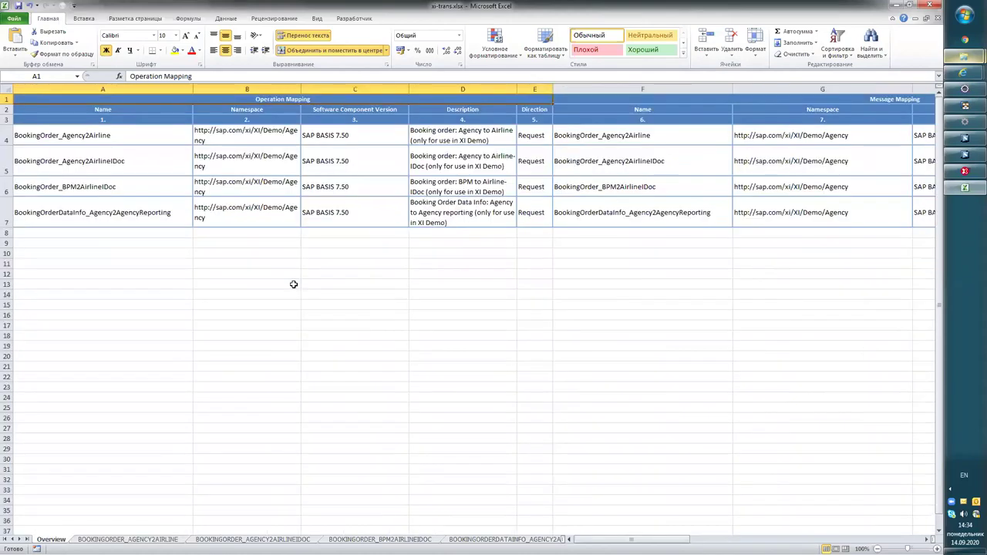
scroll(289, 273, "down", 2, "ctrl")
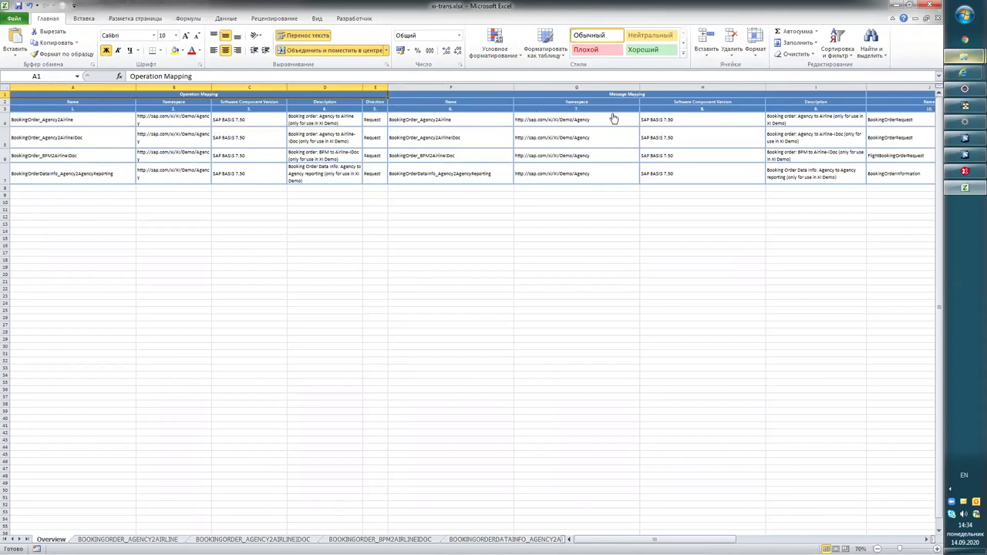
scroll(620, 108, "up", 2, "ctrl")
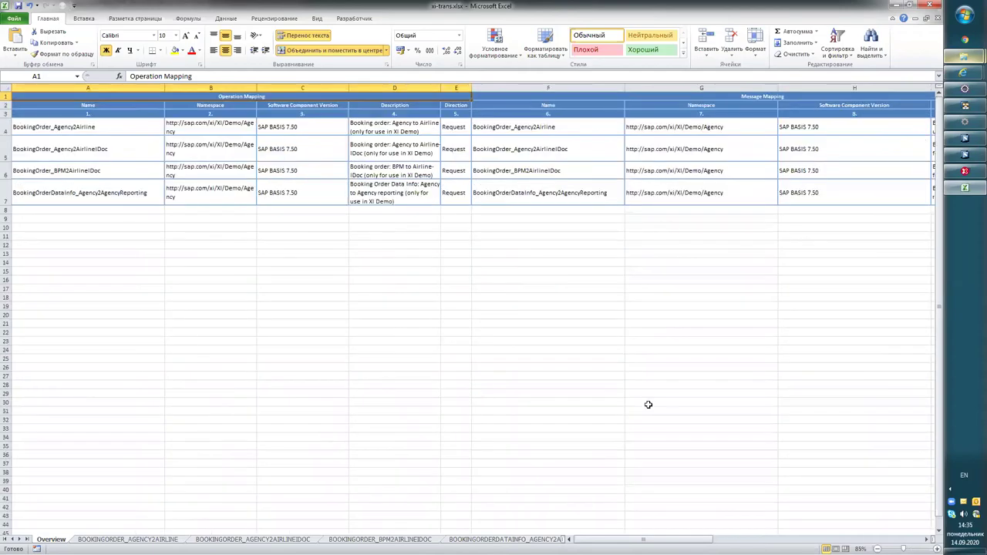
left_click(617, 539)
left_click_drag(615, 539, 779, 539)
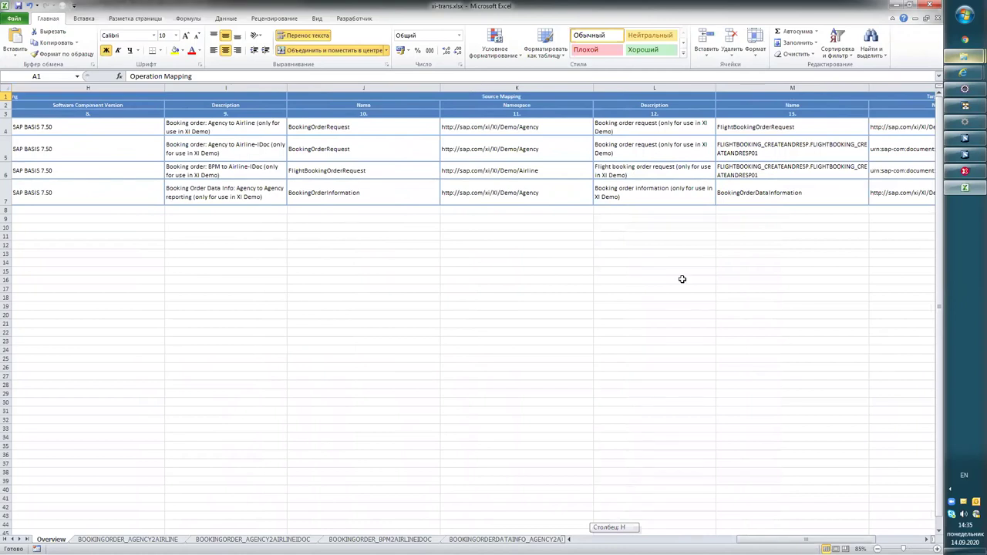
left_click_drag(771, 539, 798, 539)
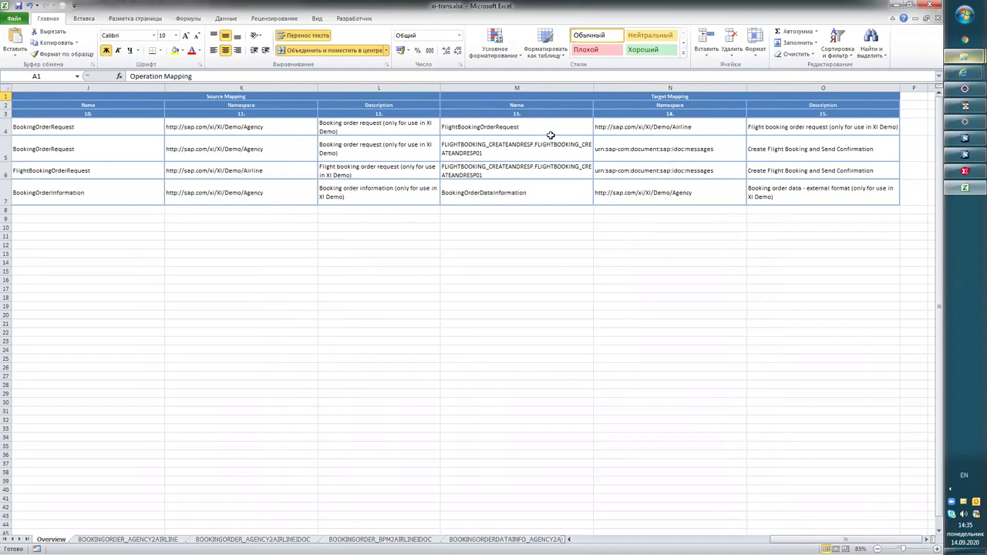
Examine the names, namespaces and descriptions of the source and target mappings on the Overview sheet.
left_click(644, 234)
left_click(799, 146)
left_click(752, 189)
left_click(235, 190)
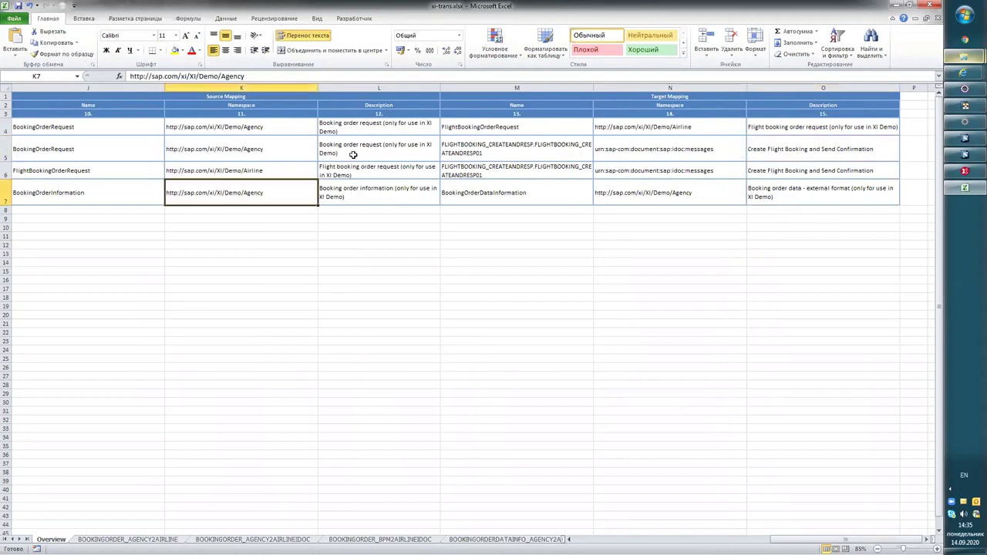
left_click(707, 132)
left_click(686, 150)
left_click(670, 169)
left_click(795, 194)
left_click(745, 173)
left_click(481, 147)
left_click(514, 123)
key("Left")
key("Left")
key("Left")
key("Left")
key("Left")
key("Left")
key("Left")
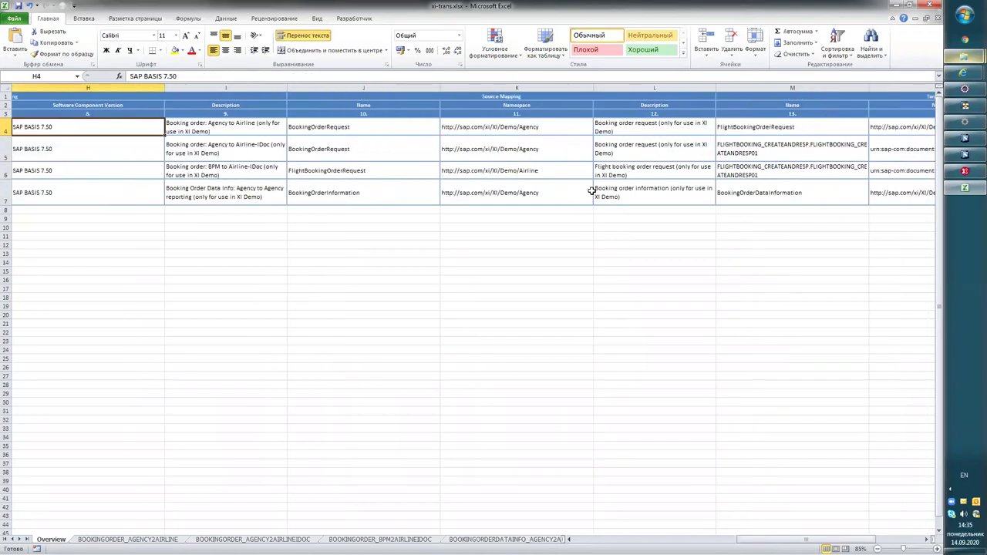
Open the BookingOrderDataInfo mapping sheet and examine its Target System, Source System and transformation Comment columns.
left_click(591, 192)
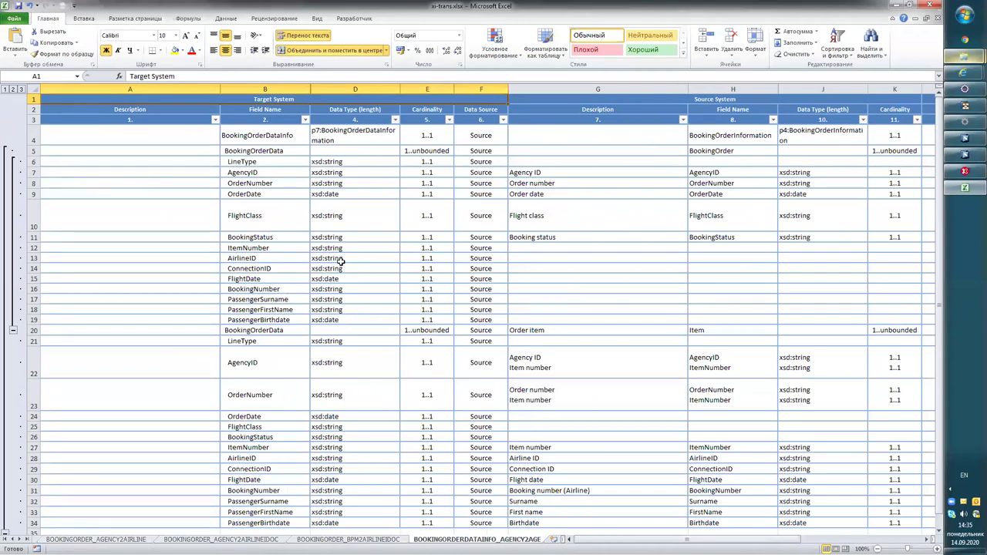
scroll(436, 208, "down", 1)
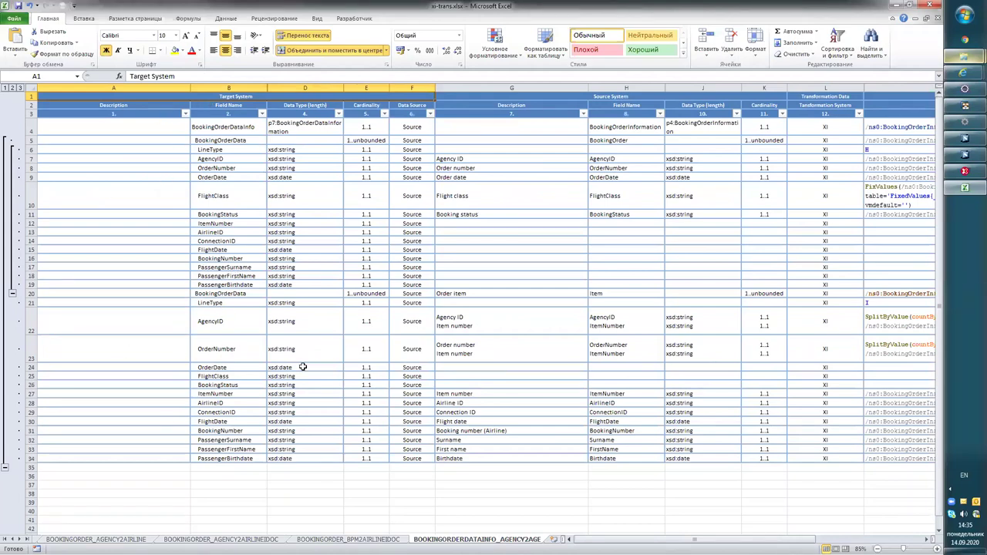
left_click_drag(638, 540, 694, 540)
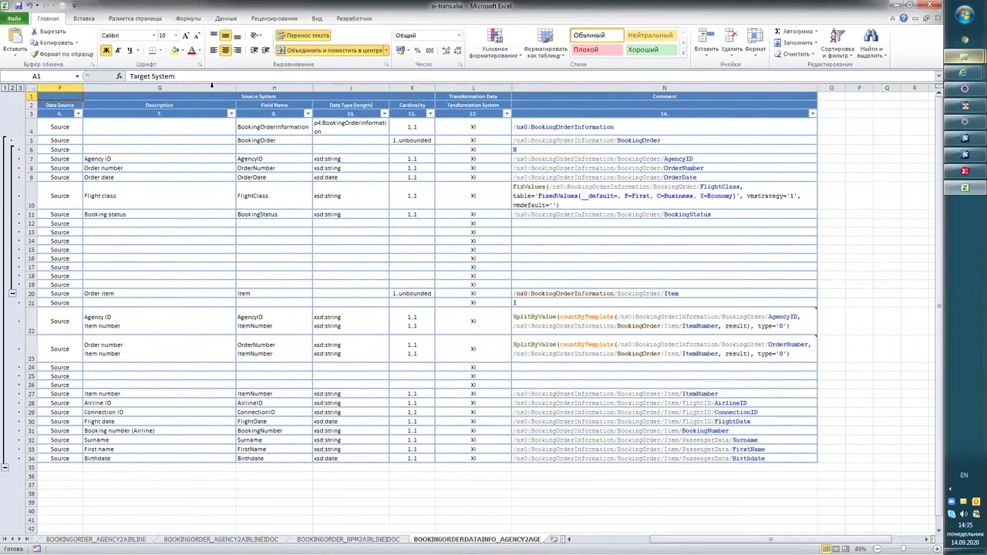
left_click(273, 97)
left_click_drag(683, 540, 332, 105)
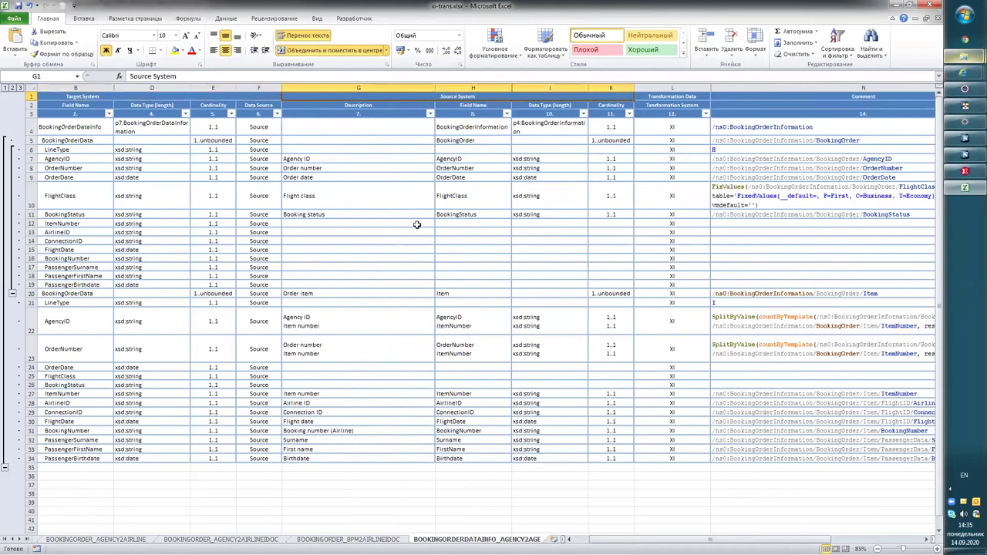
left_click(744, 448)
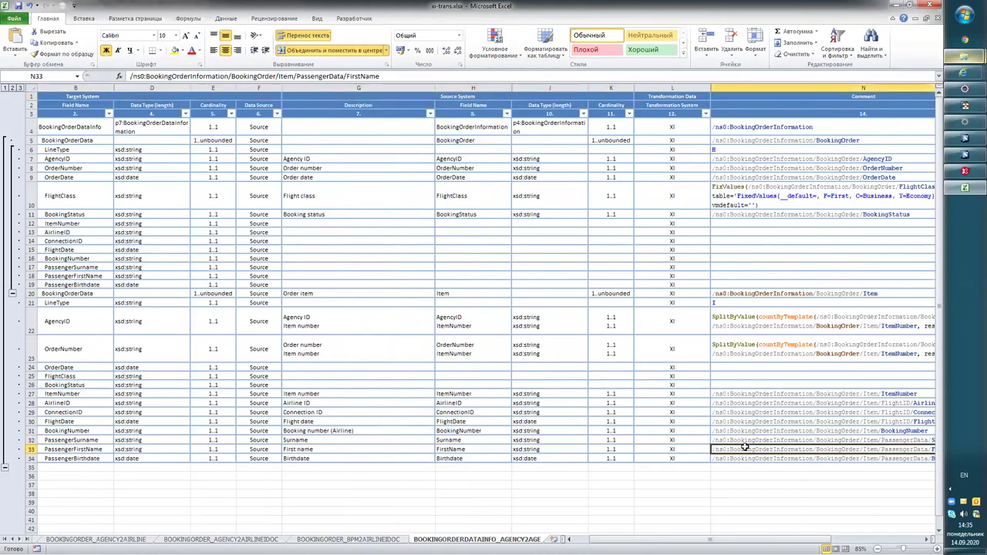
left_click(749, 412)
left_click(752, 374)
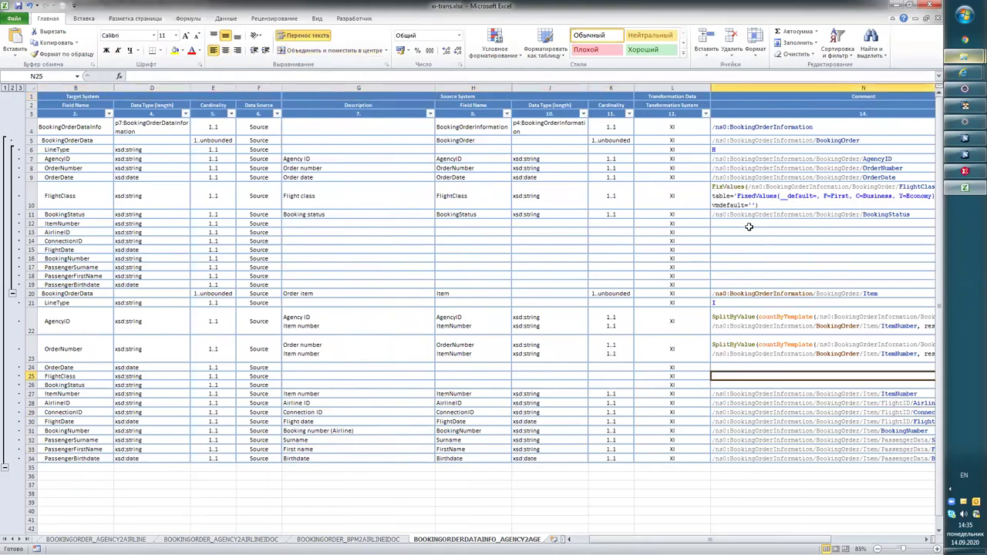
Check the Transformation System column's filter values and examine the target fields without a source mapping.
left_click(704, 114)
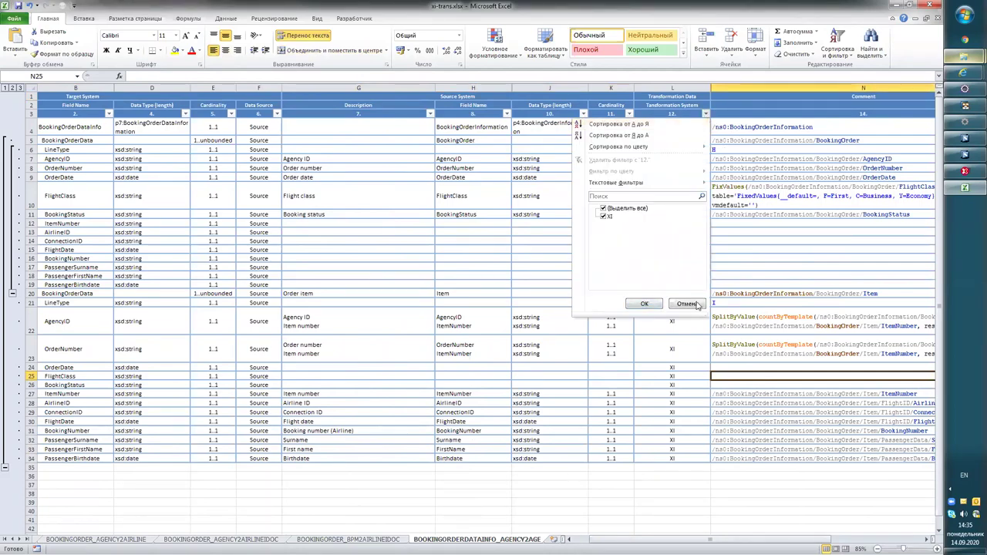
left_click(644, 304)
left_click(715, 201)
left_click(678, 214)
left_click(656, 240)
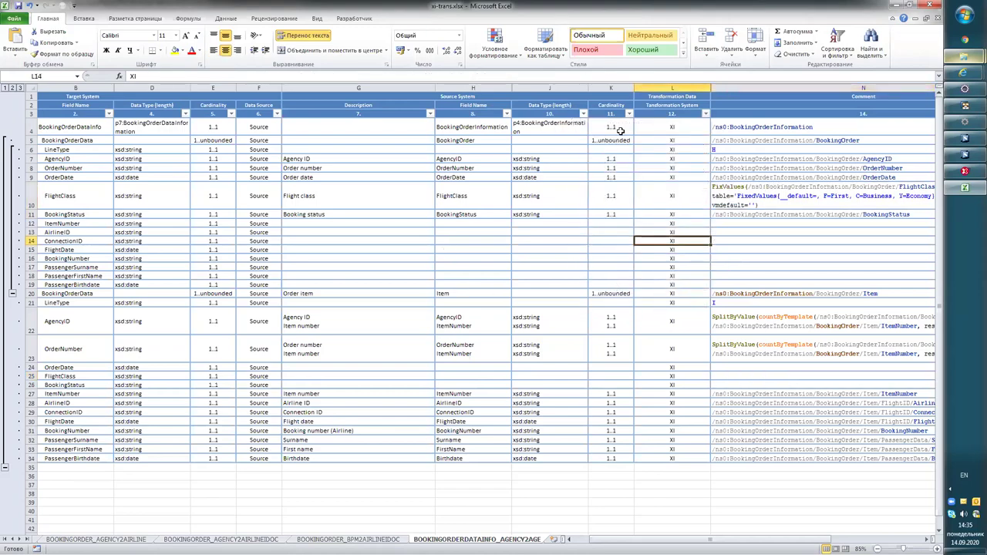
left_click(781, 233)
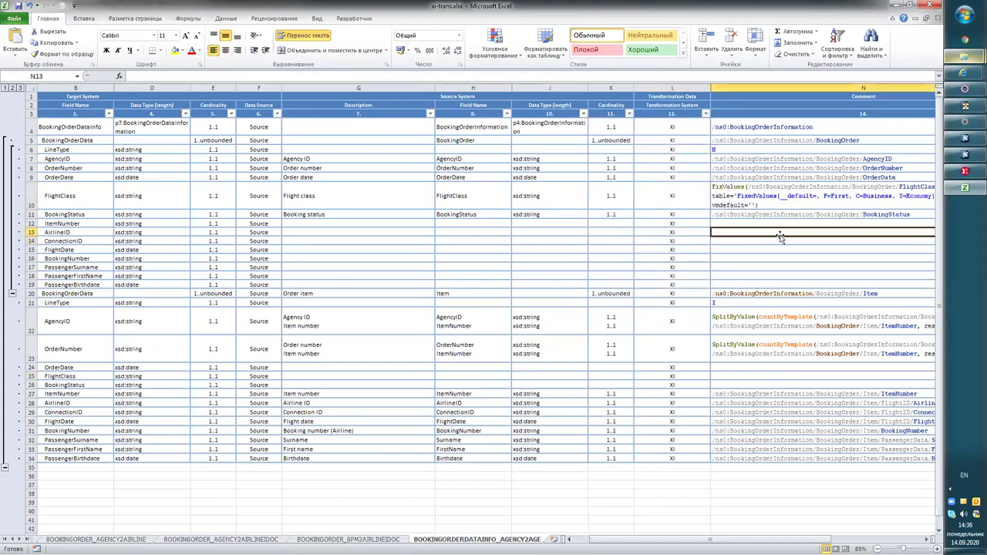
left_click(770, 285)
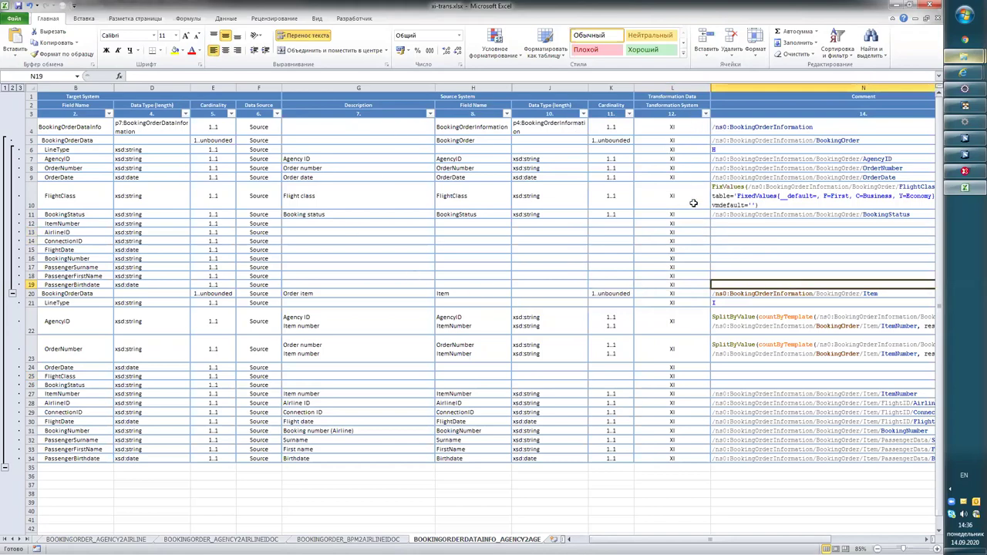
Filter the Source System Cardinality column to exclude blank entries.
left_click(629, 114)
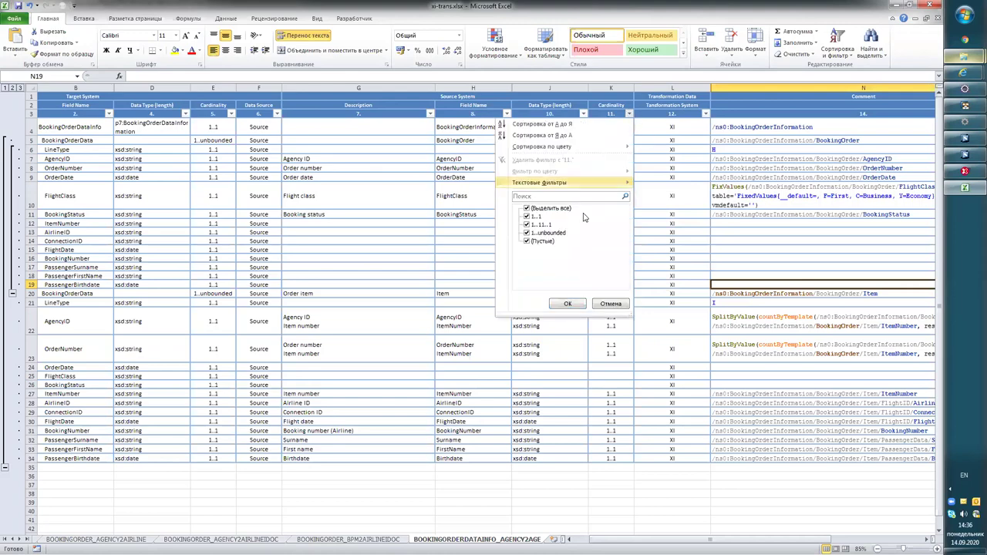
left_click(528, 241)
left_click(568, 303)
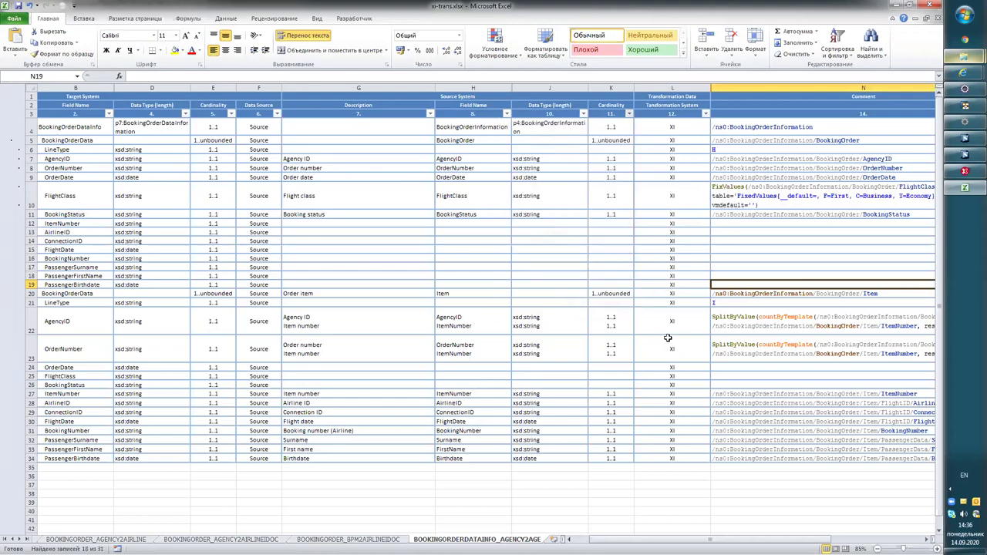
left_click(243, 261)
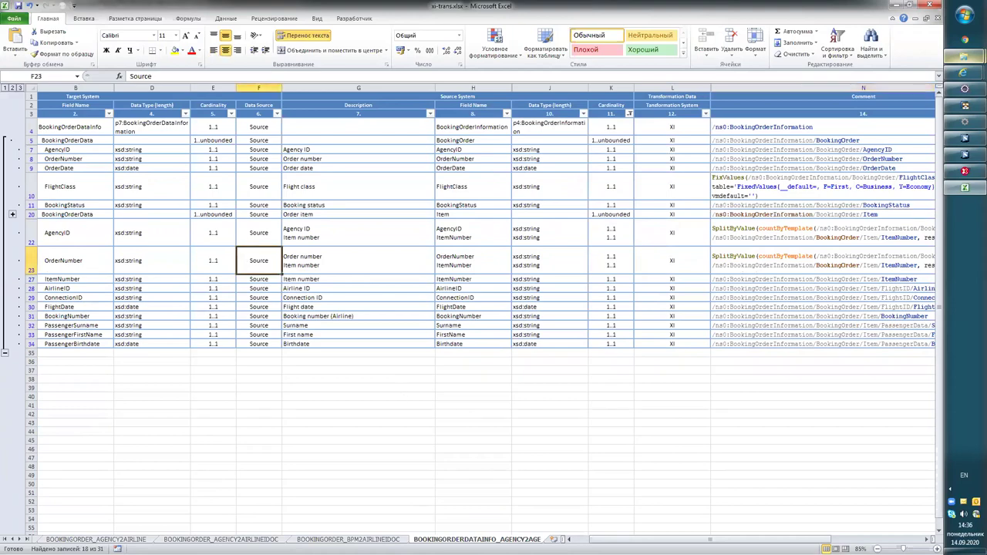
Examine the source fields and transformation comments for the filtered rows of the BookingOrderDataInfo mapping sheet.
scroll(679, 275, "right", 3)
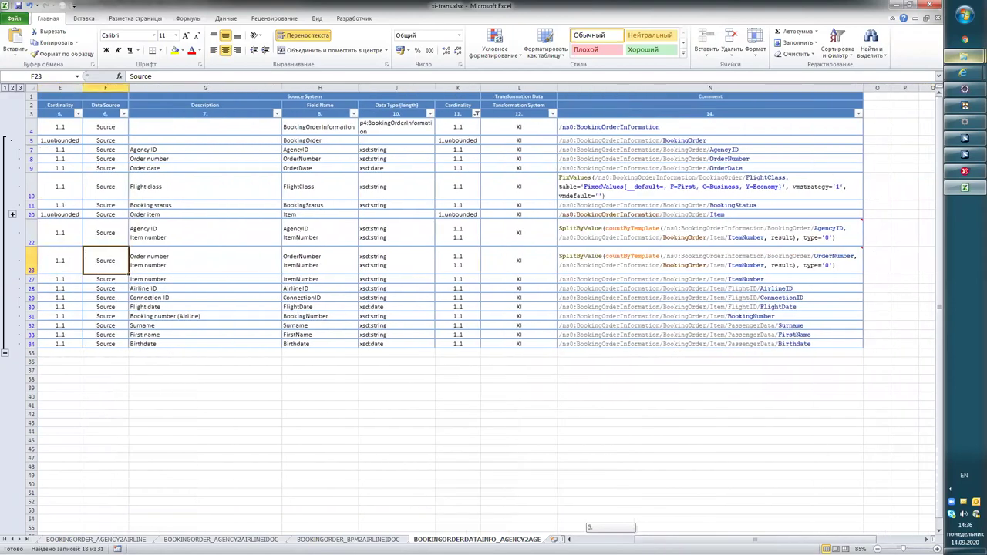
mouse_move(640, 237)
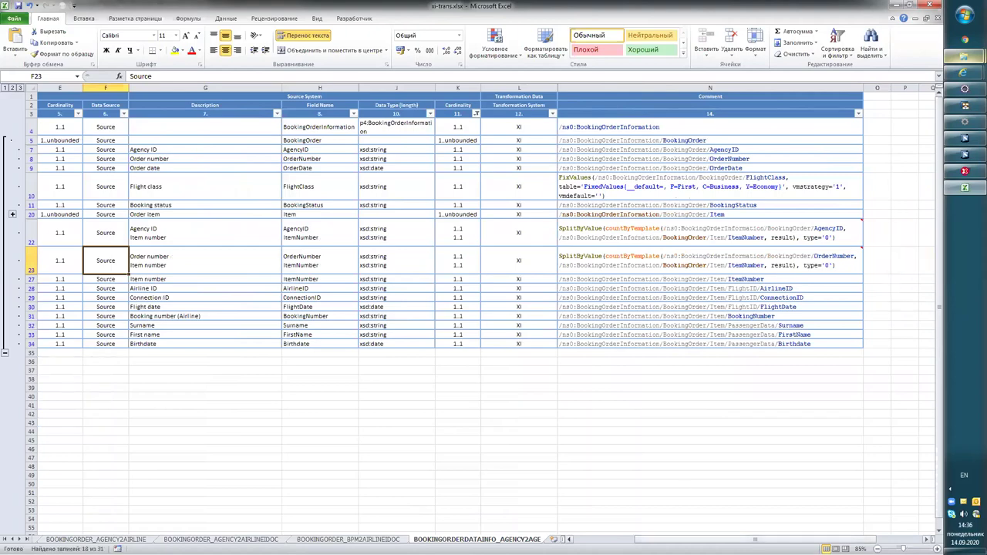
scroll(724, 385, "right", 3)
mouse_move(502, 235)
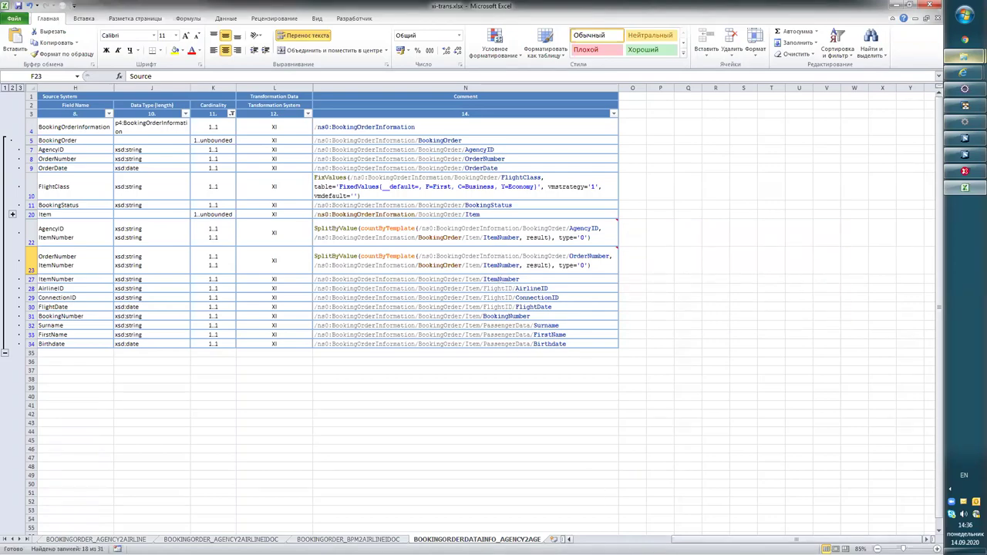
left_click_drag(728, 539, 527, 532)
Open the BOOKINGORDER_BPM2AIRLINEIDOC sheet and examine its IDoc target fields, source fields and transformation comments.
left_click(348, 539)
scroll(309, 395, "down", 5)
scroll(418, 269, "down", 2)
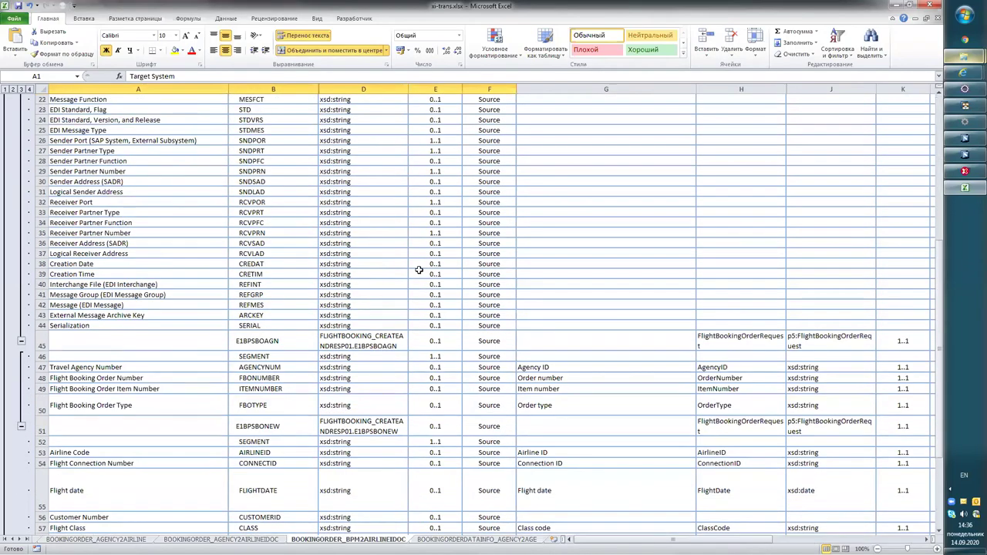
scroll(418, 269, "down", 2)
scroll(419, 269, "up", 7)
left_click(327, 246)
left_click(260, 325)
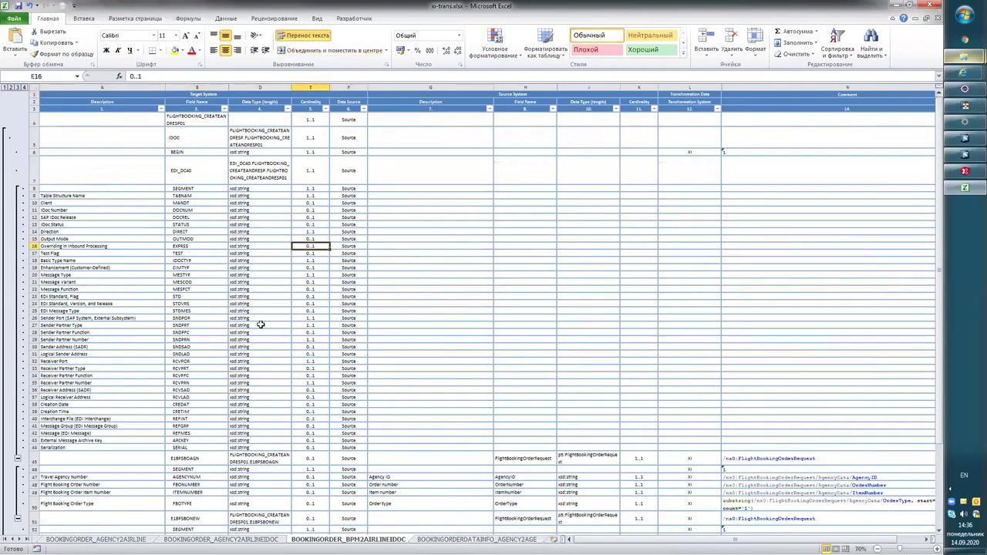
scroll(258, 324, "down", 15)
scroll(256, 324, "up", 12)
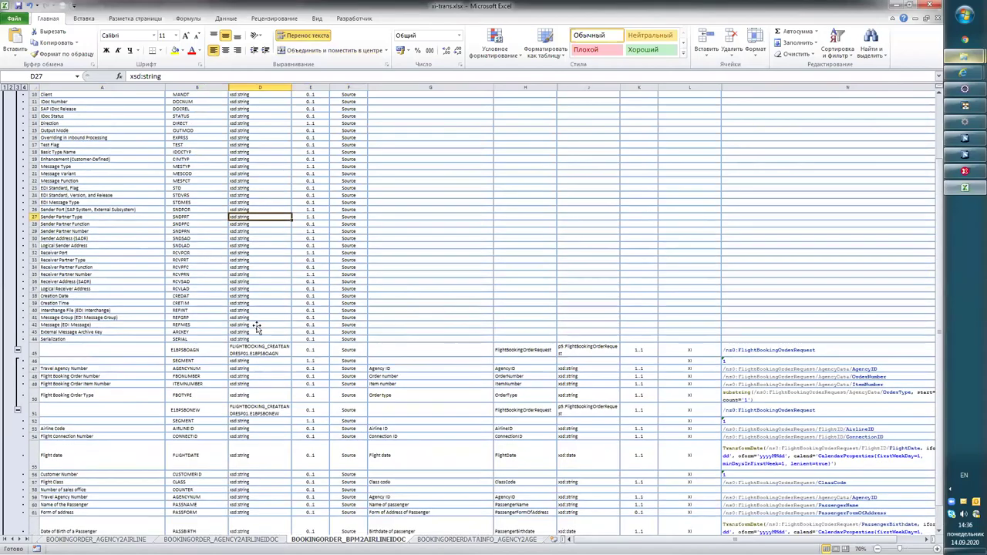
scroll(256, 325, "up", 3)
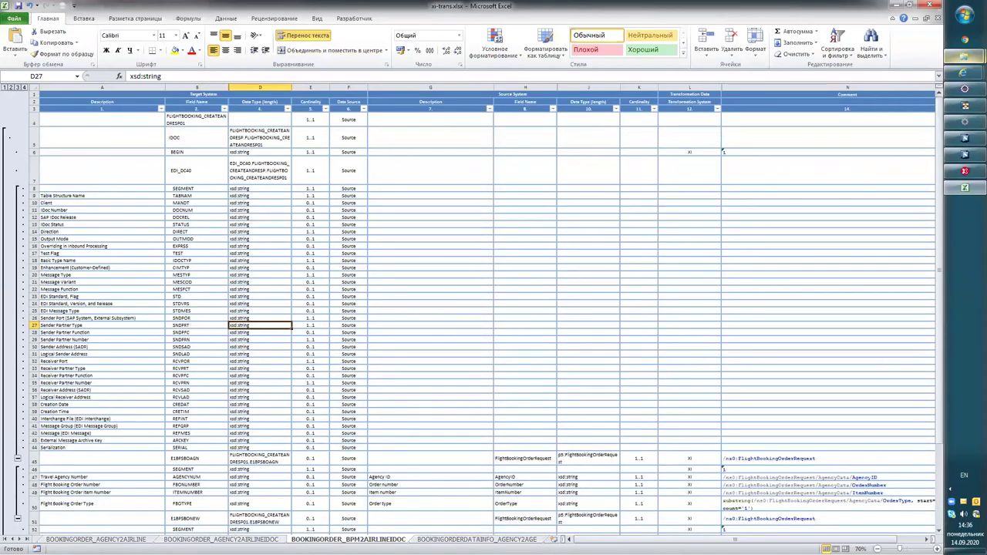
Look through the other booking order mapping sheets and return to the message mapping columns on the Overview sheet.
key("ctrl+Page_Up")
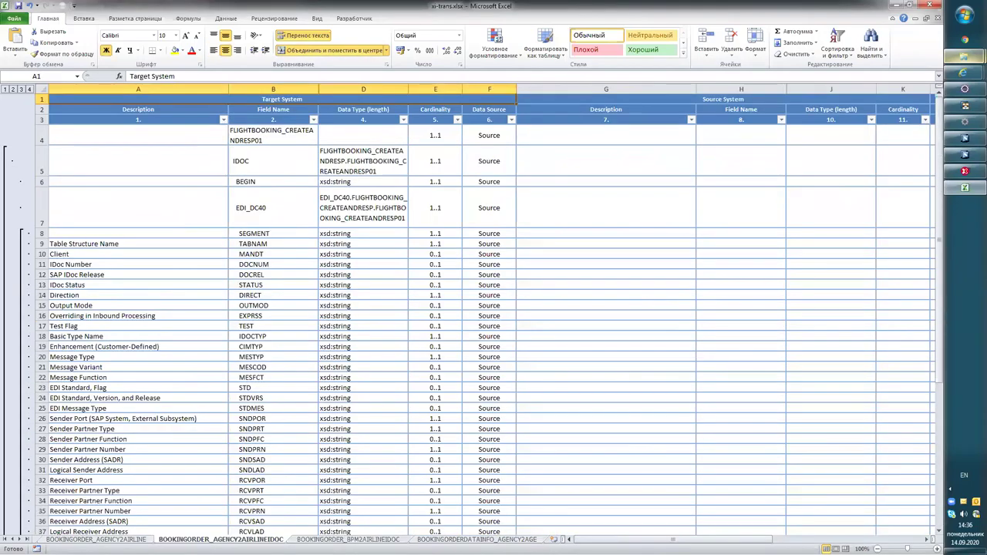
key("ctrl+Page_Up")
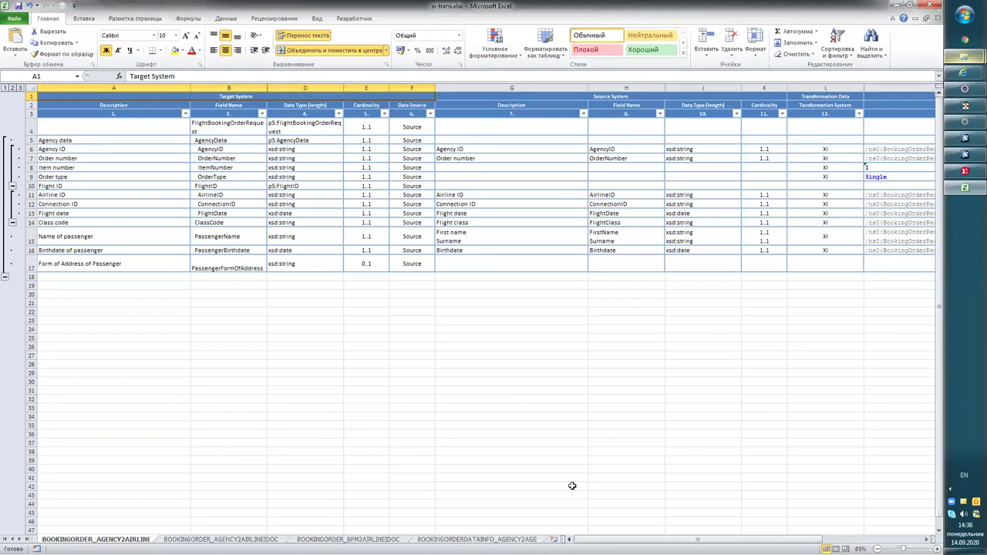
left_click(476, 539)
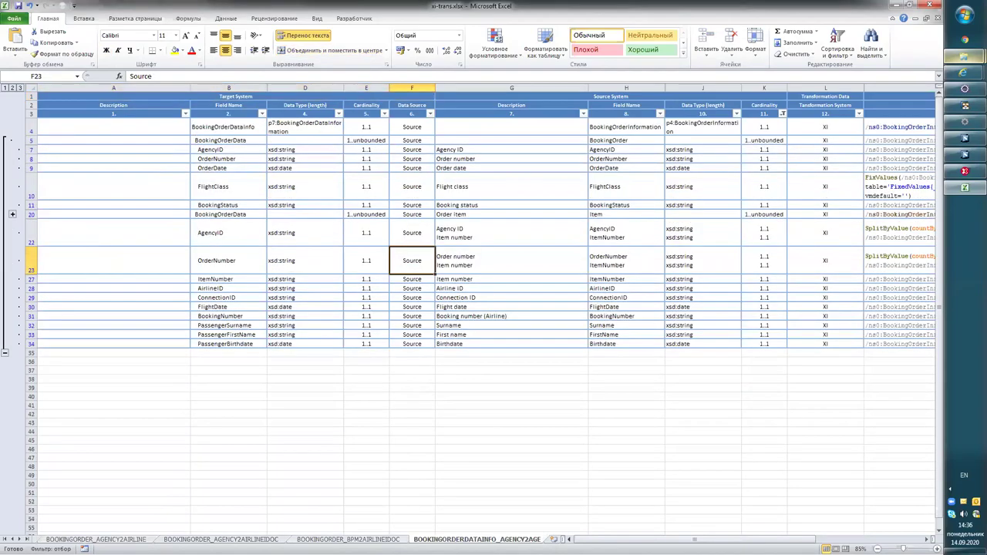
key("ctrl+Page_Up")
scroll(414, 357, "down", 5)
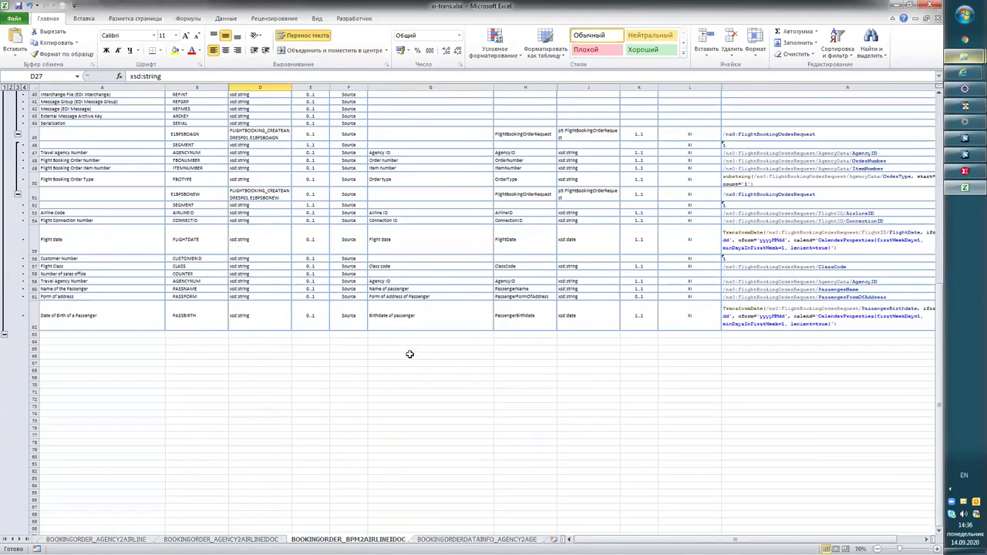
left_click(5, 539)
left_click(295, 282)
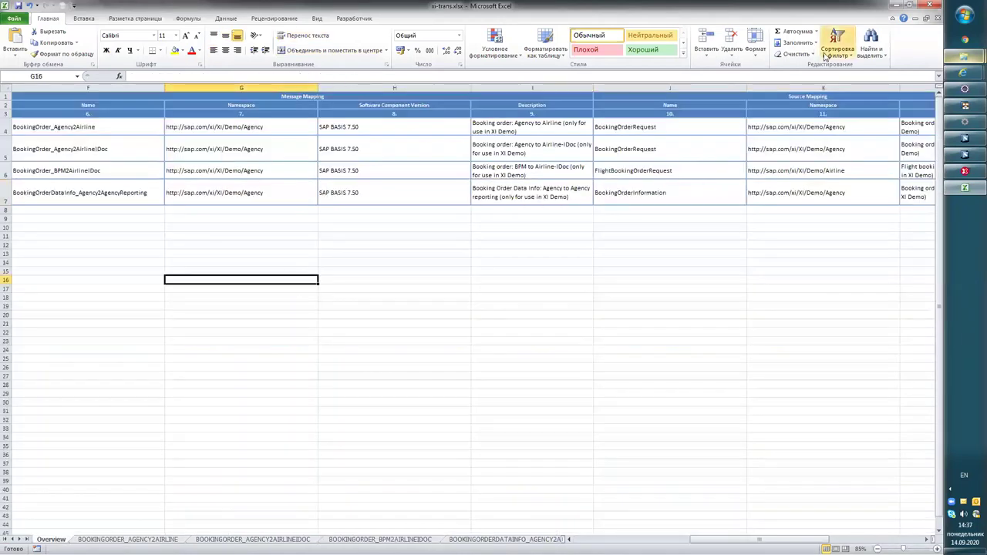
Close the xi-trans.xlsx workbook and the Transformation Wizard in Enterprise Services Builder.
left_click(928, 18)
left_click(483, 297)
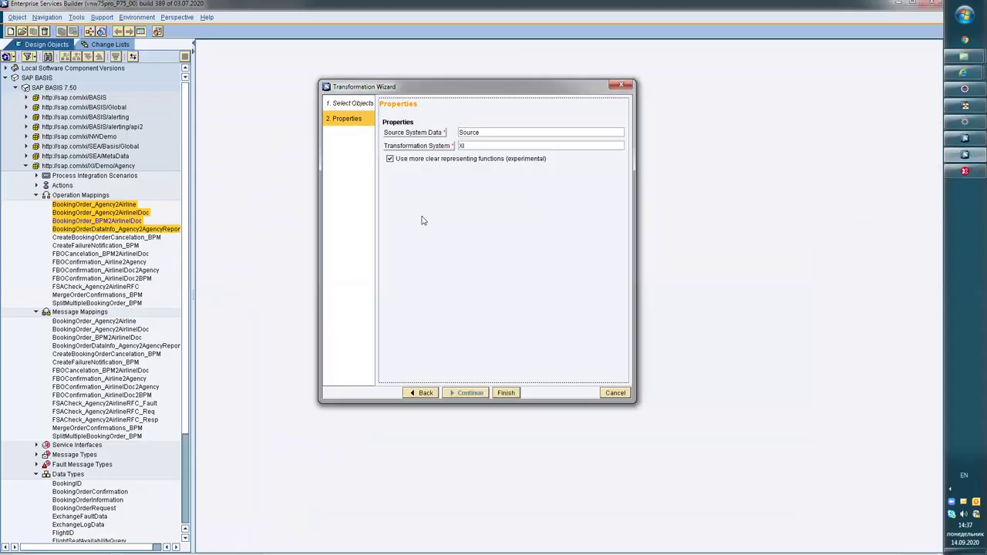
left_click(622, 85)
Start the Interface Specification Wizard with Individual Objects as the object set.
left_click(77, 17)
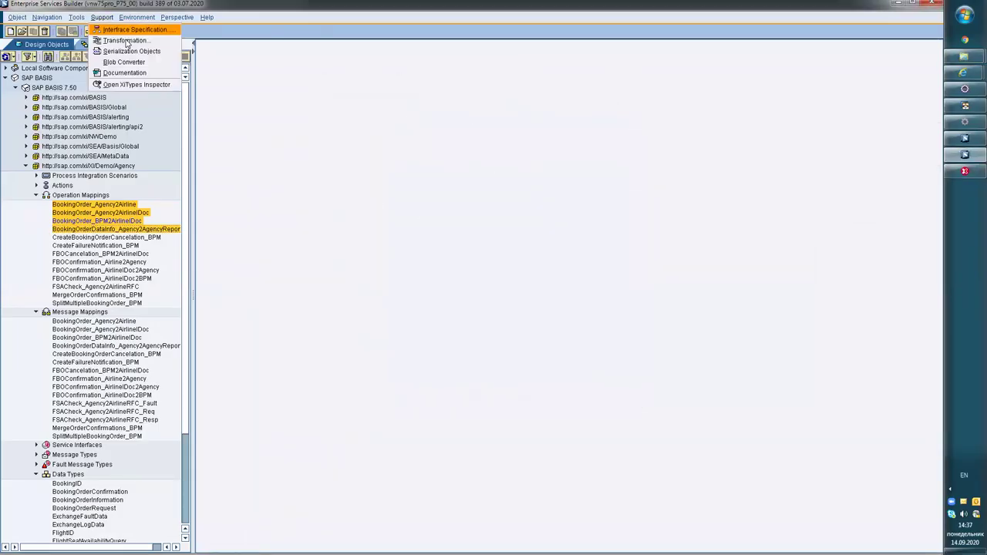
left_click(149, 29)
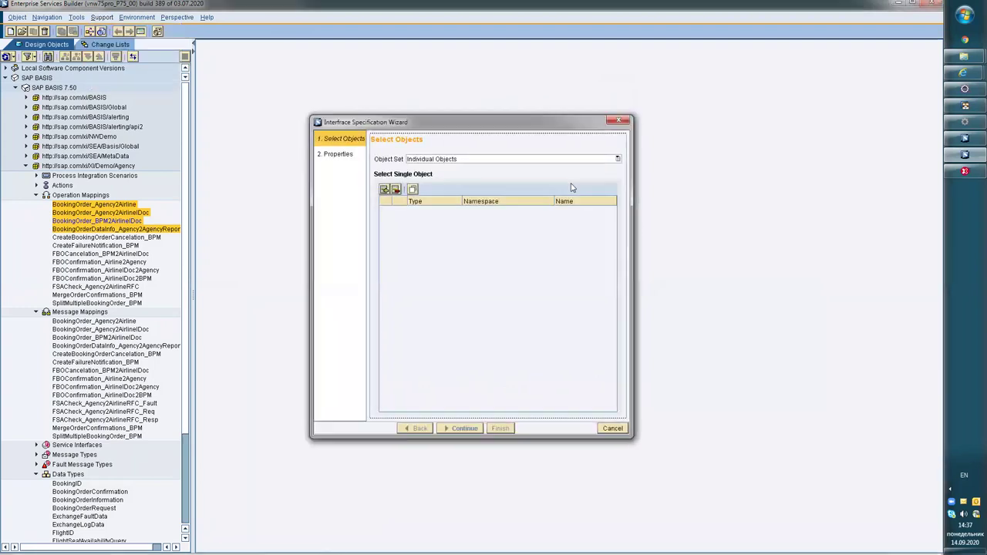
left_click_drag(552, 116, 677, 102)
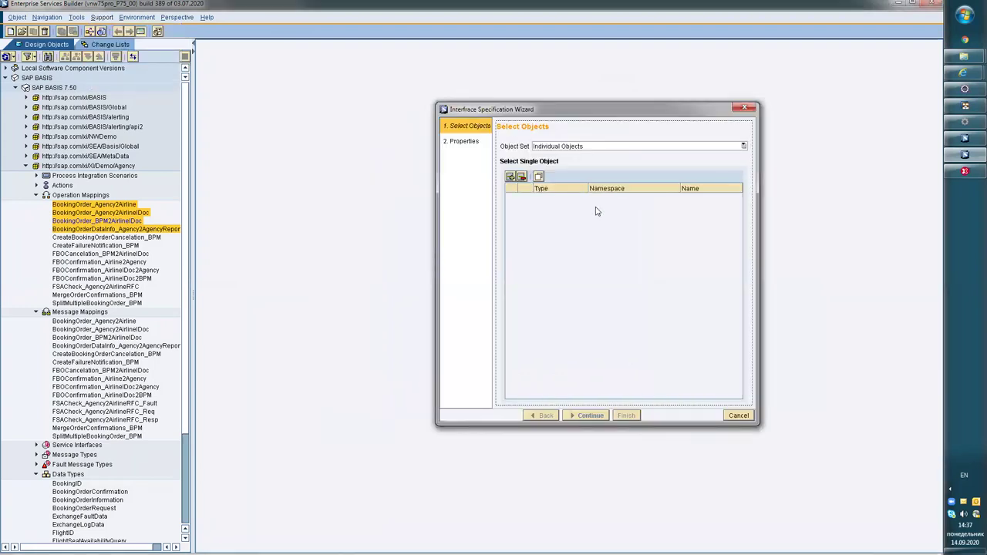
left_click(576, 147)
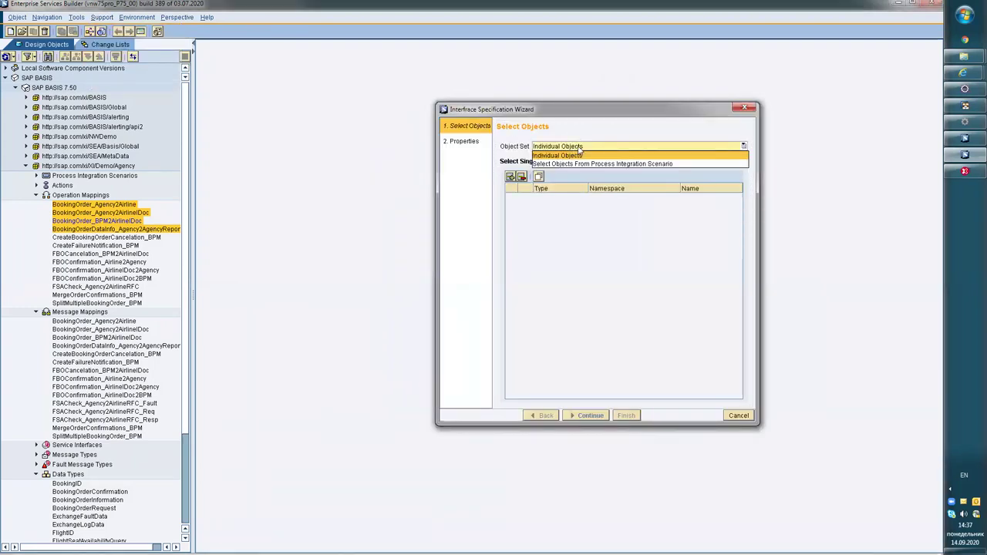
left_click(580, 155)
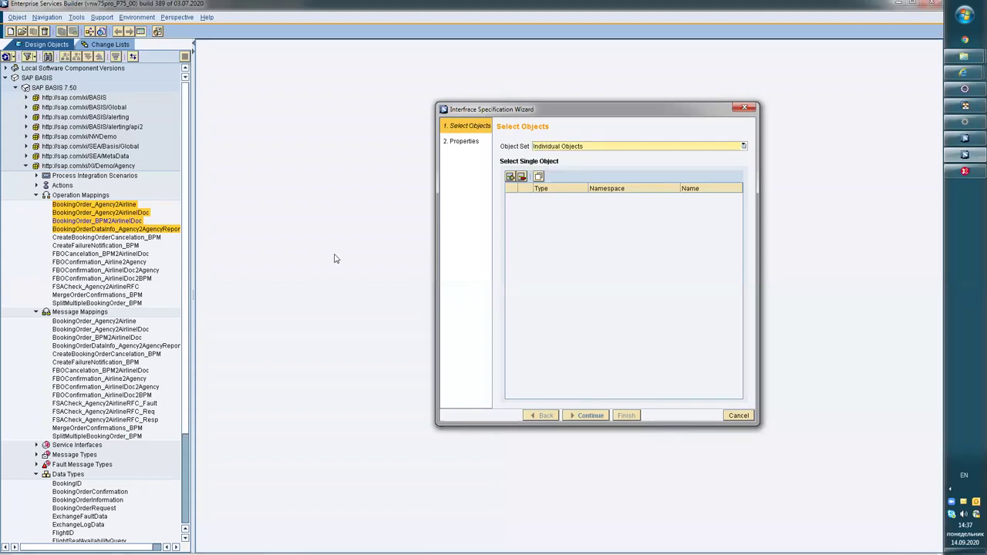
Add the service interfaces BookingOrderConfirmation_In, BookingOrderDataInformation_Ext and BookingOrderInformation_Out to the wizard's object list.
scroll(74, 371, "down", 5)
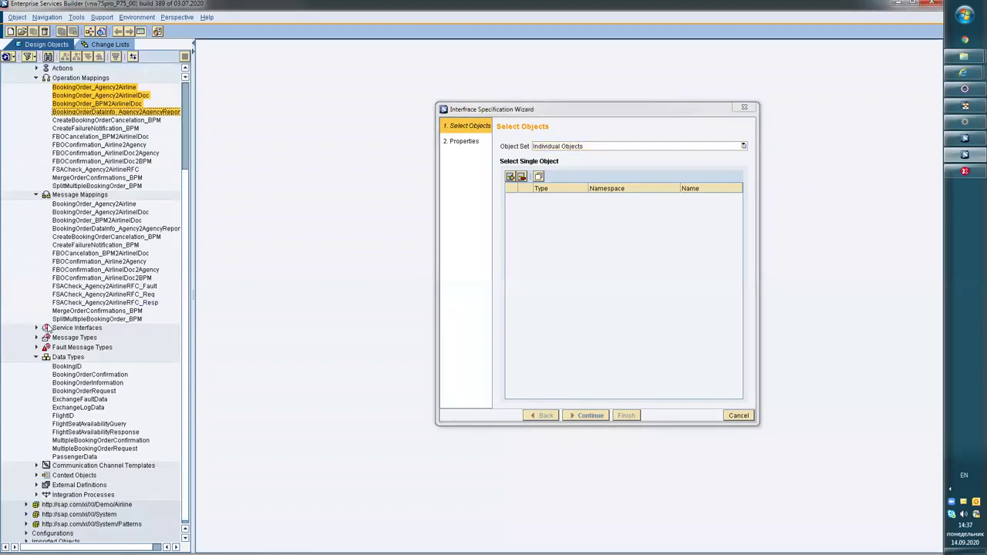
left_click(45, 327)
left_click(88, 338)
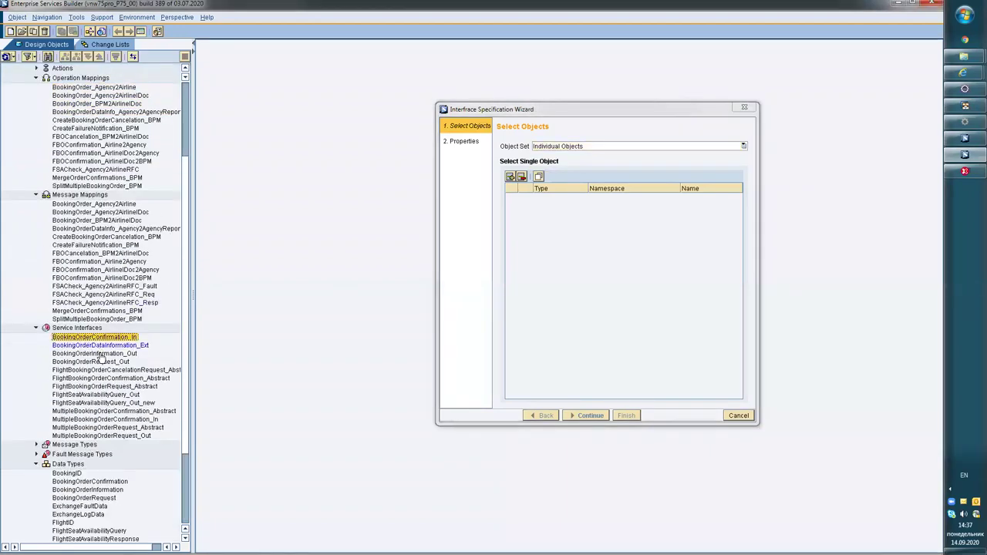
left_click(100, 353, "shift")
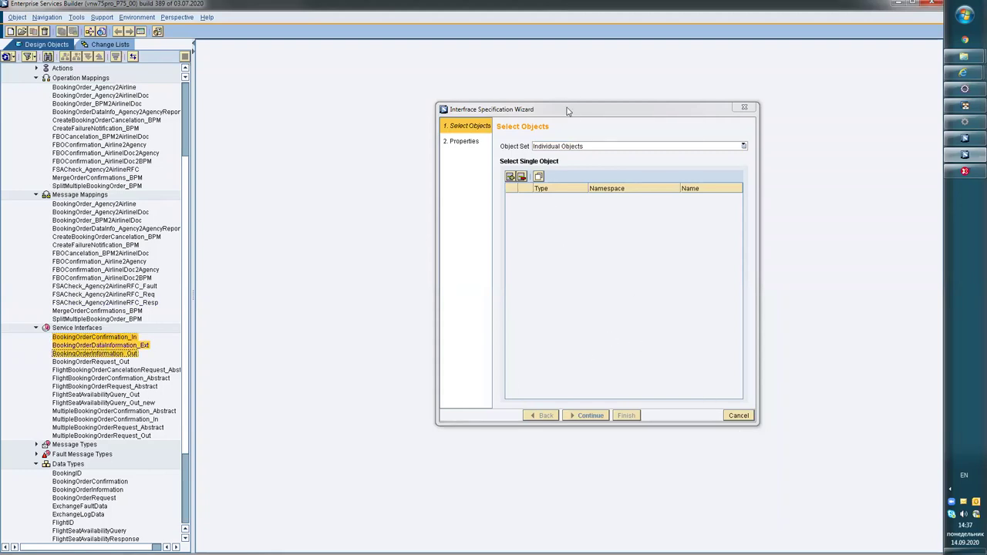
left_click_drag(543, 109, 463, 102)
left_click_drag(125, 350, 455, 278)
Finish the wizard and save the interface specification as xi-ifaces.xlsx in the TMP folder, overwriting the existing file.
left_click(509, 409)
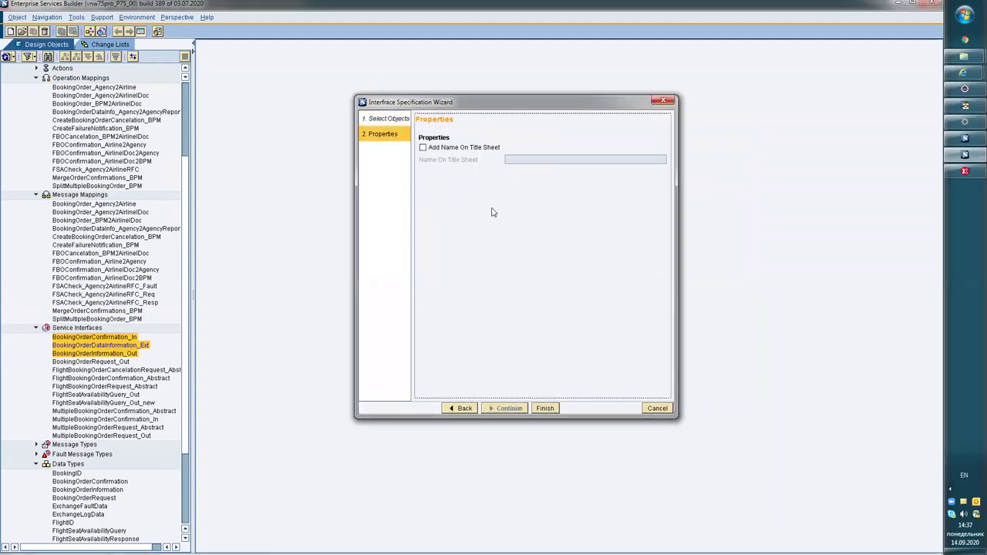
left_click(461, 409)
key("Return")
left_click(544, 408)
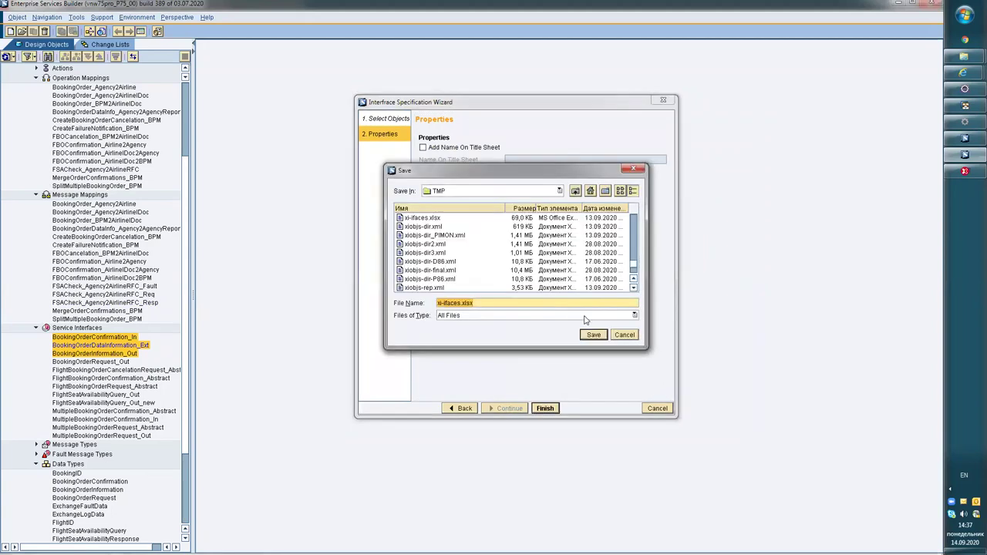
left_click(601, 337)
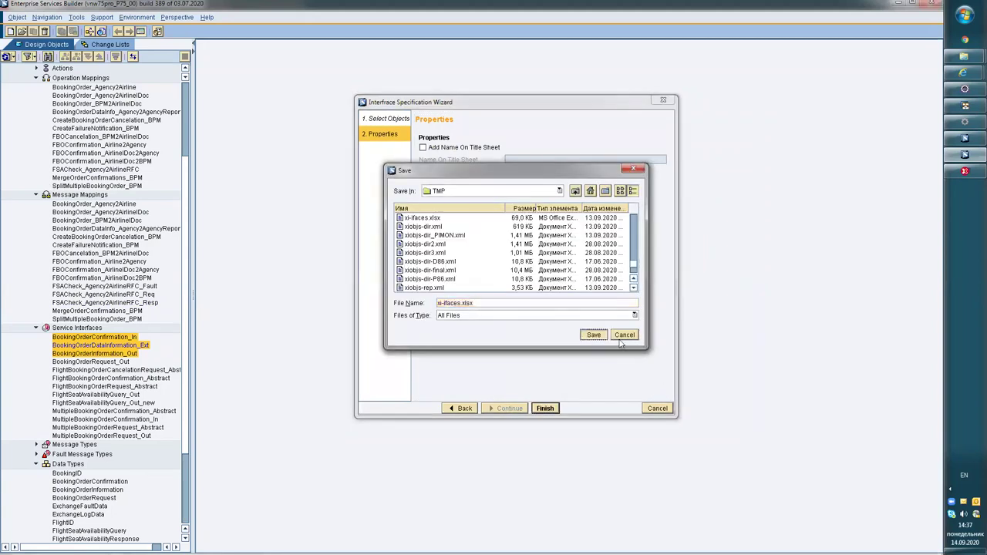
left_click(451, 299)
Switch to the TMP folder in Windows Explorer and open xi-ifaces.xlsx in Excel.
mouse_move(963, 56)
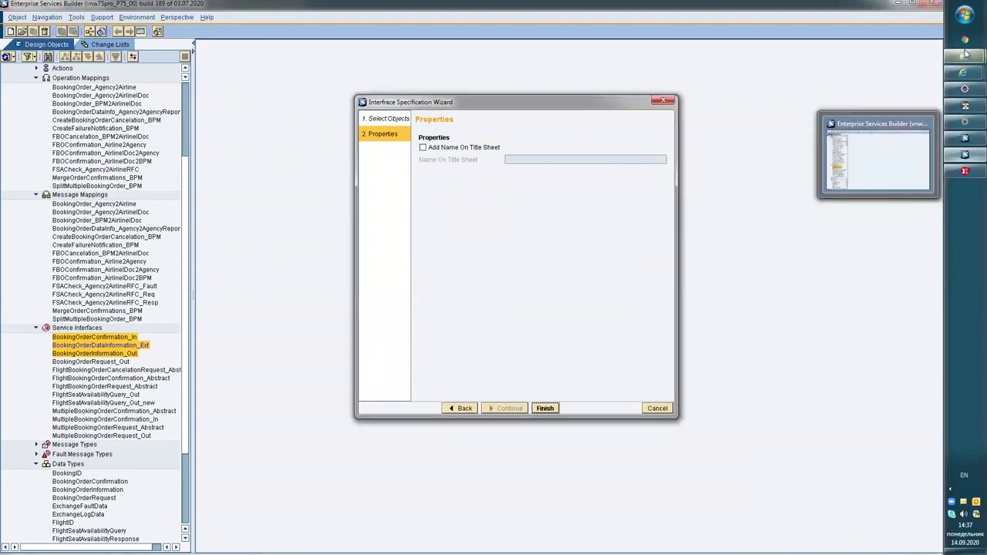
left_click(878, 148)
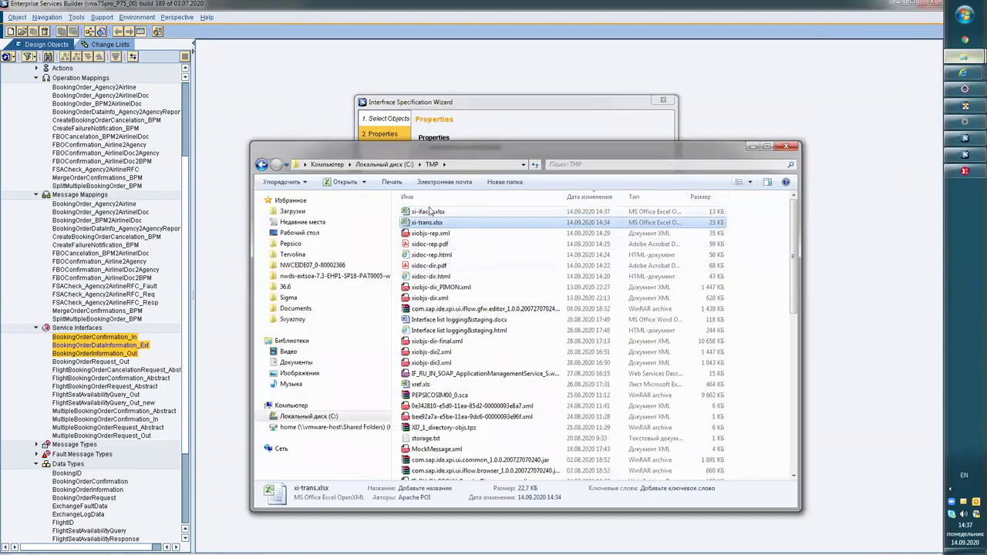
key("Return")
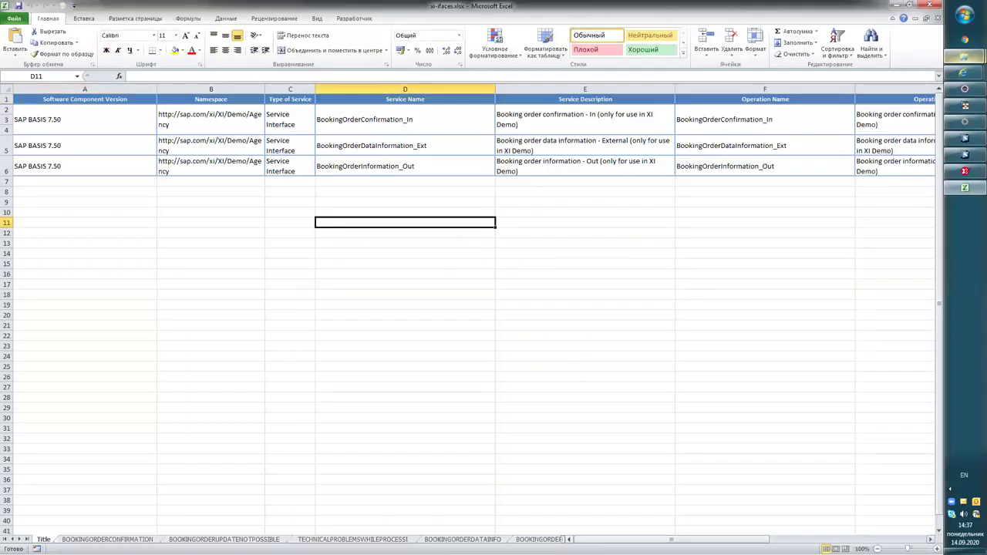
Examine the Title sheet's operations, roles and message notes, and follow the link of the BookingOrderConfirmation_In request message.
left_click_drag(678, 539, 708, 539)
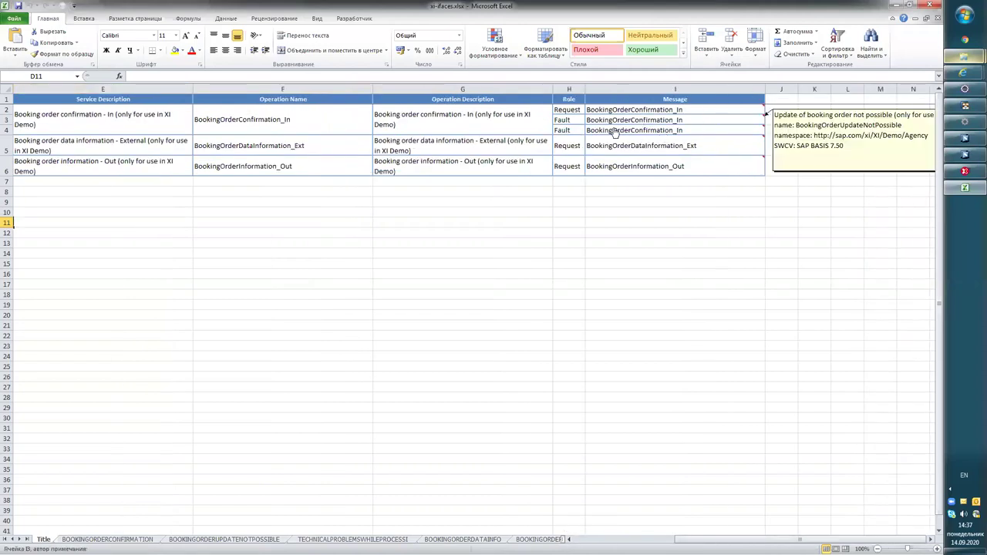
mouse_move(660, 113)
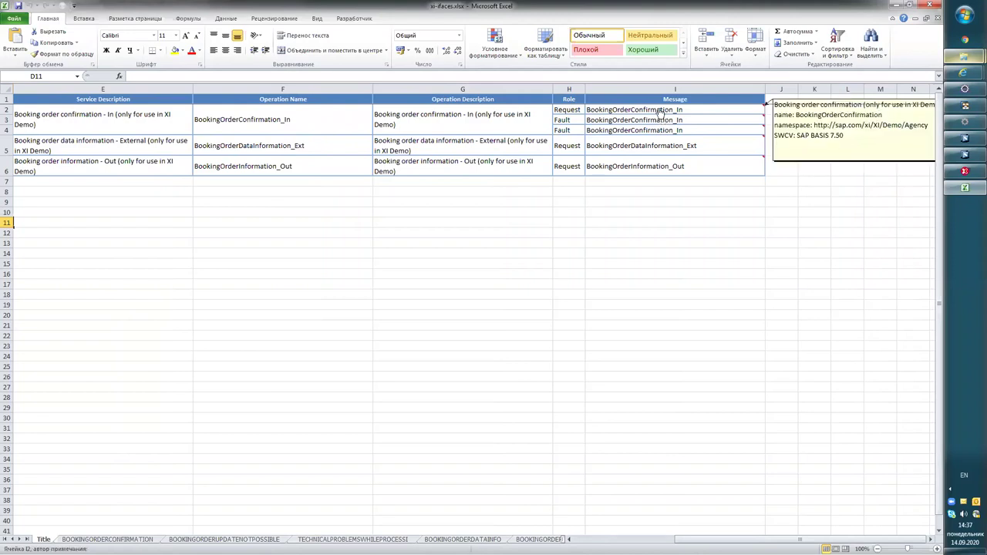
left_click(661, 113)
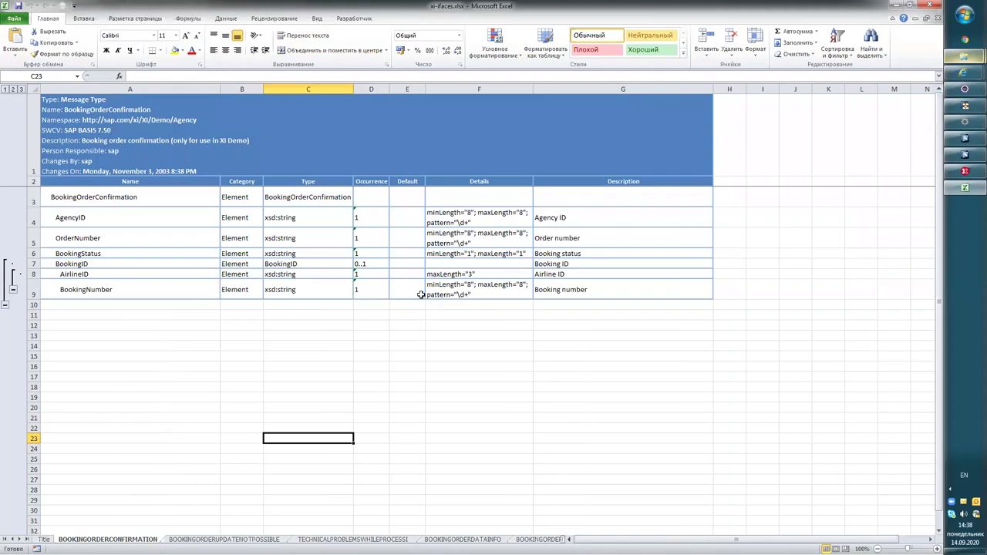
Look through the message type and fault message type sheets up to BOOKINGORDERINFORMATION and return to BOOKINGORDERCONFIRMATION.
key("ctrl+Page_Down")
key("ctrl+Page_Down")
key("ctrl+Page_Down")
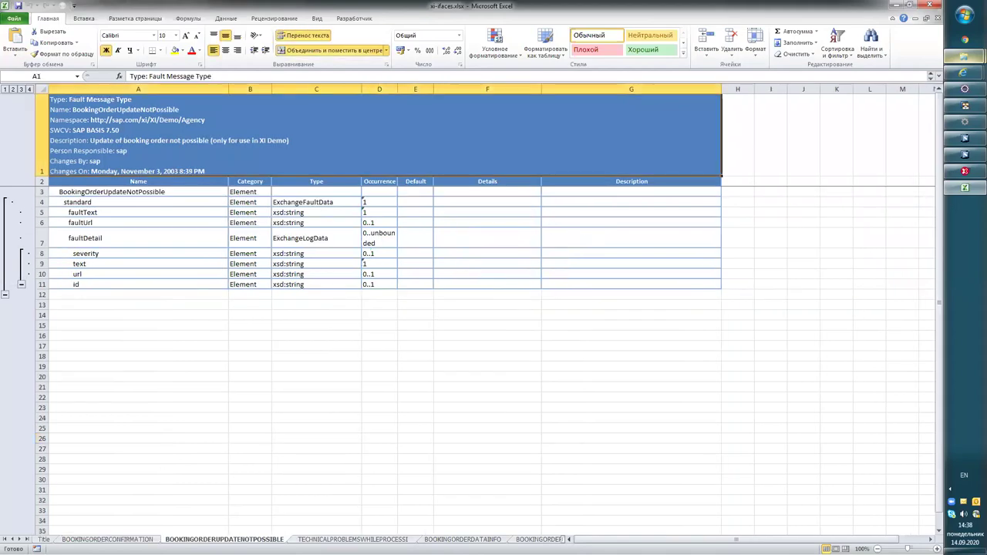
key("ctrl+Page_Down")
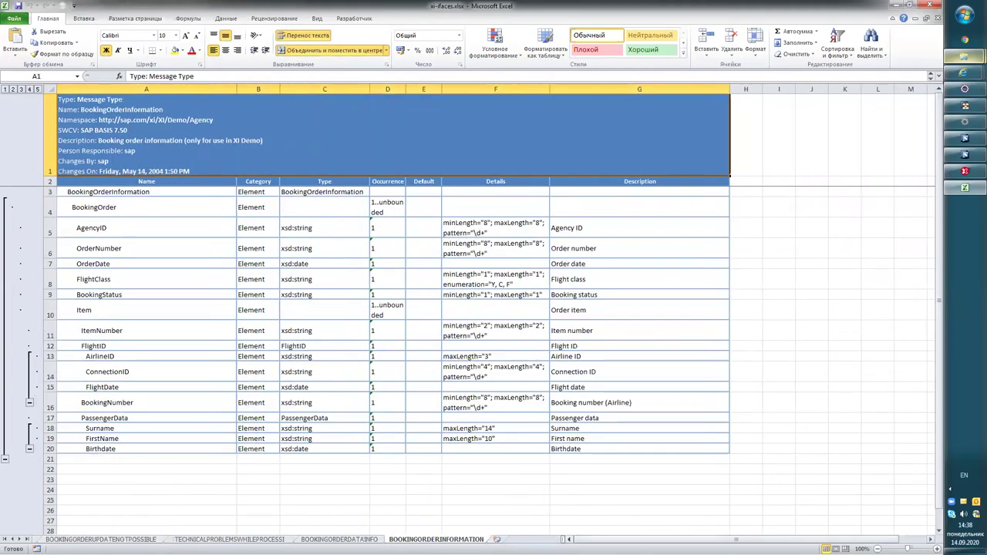
key("ctrl+Page_Up")
key("ctrl+Page_Up")
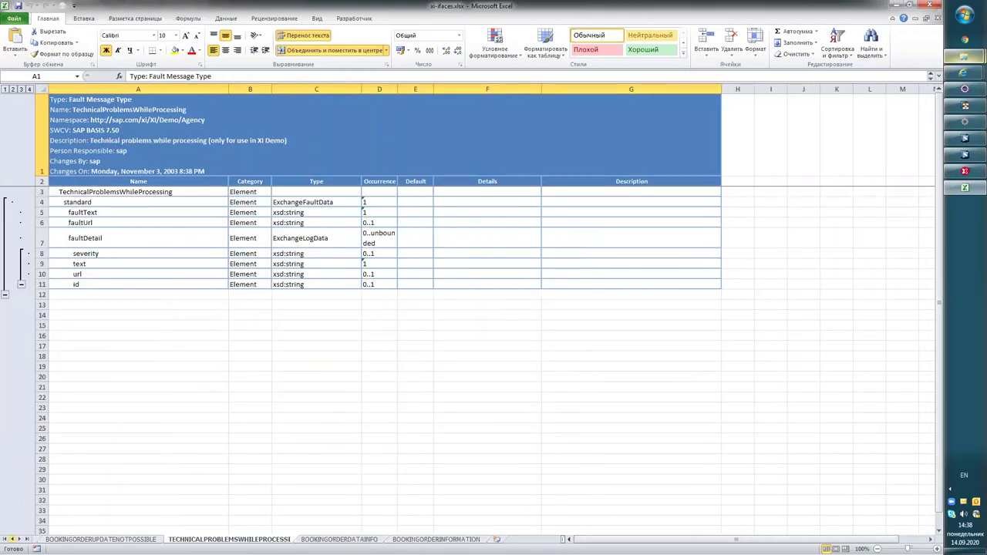
key("ctrl+Page_Up")
key("ctrl+Page_Up")
key("ctrl+Page_Up")
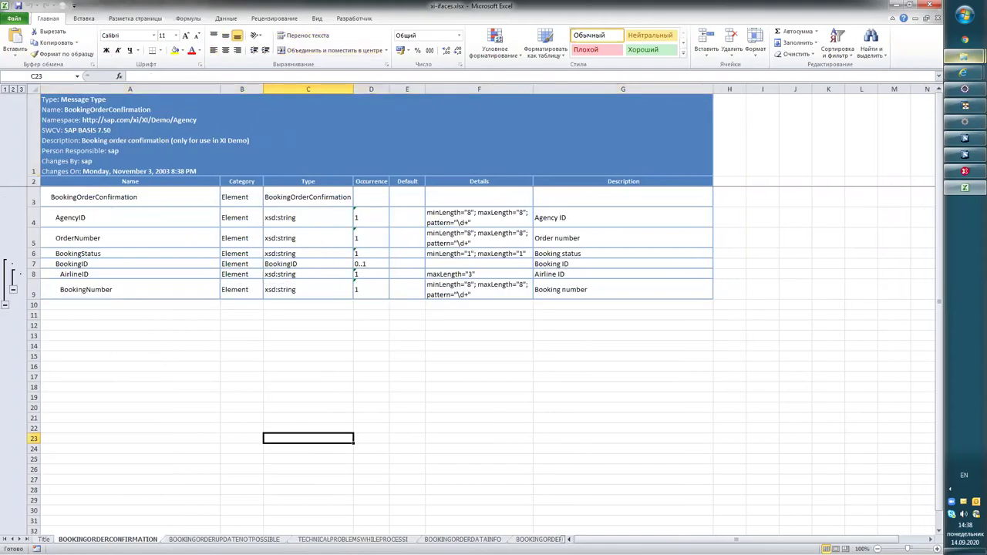
Return to the Title sheet and select the BookingOrderConfirmation_In operation name while reviewing the listed operations.
left_click(225, 281)
left_click(341, 252)
left_click(337, 145)
left_click(297, 159)
left_click(278, 127)
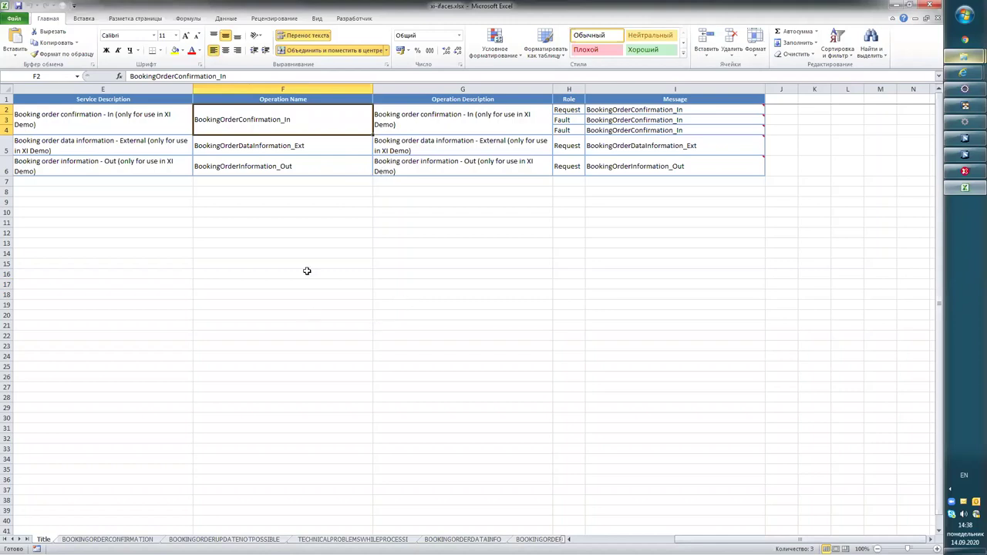
Close the xi-ifaces.xlsx workbook and dismiss the Interface Specification Wizard.
left_click(90, 168)
key("Up")
key("Up")
key("Up")
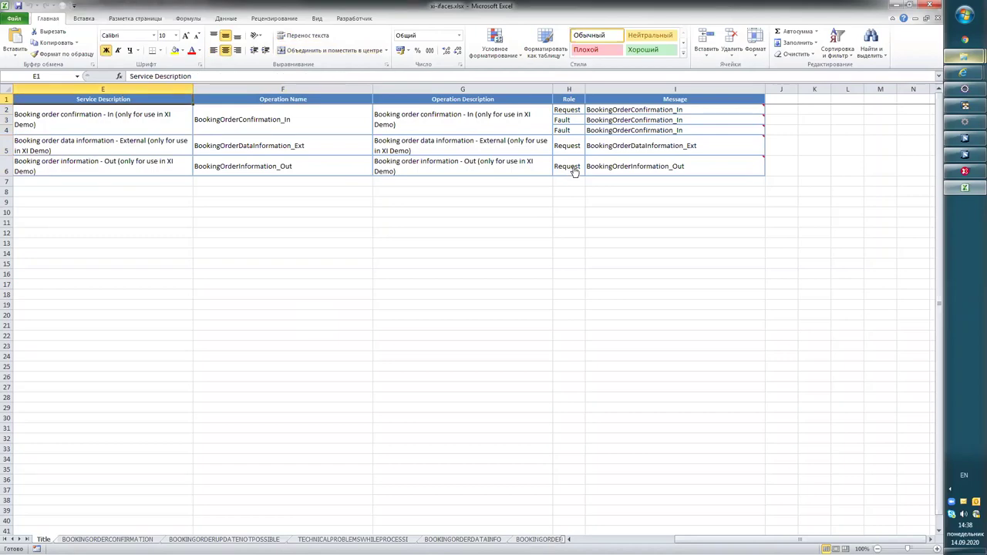
left_click(929, 8)
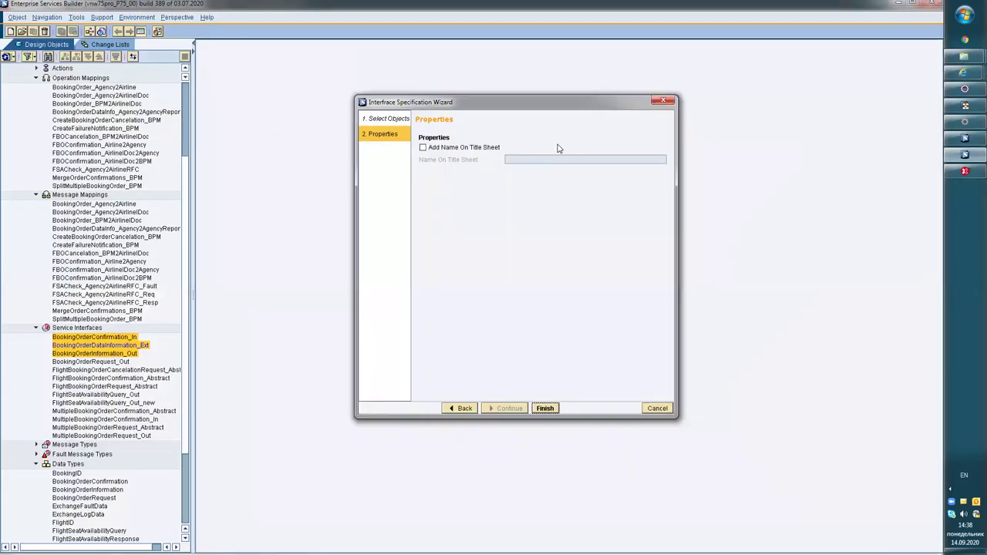
left_click(664, 101)
left_click(136, 17)
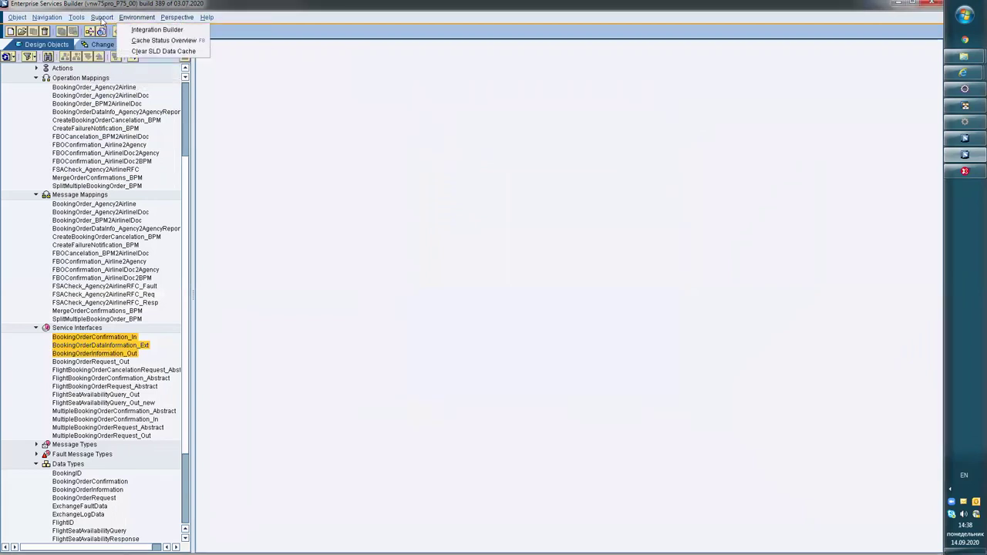
mouse_move(106, 21)
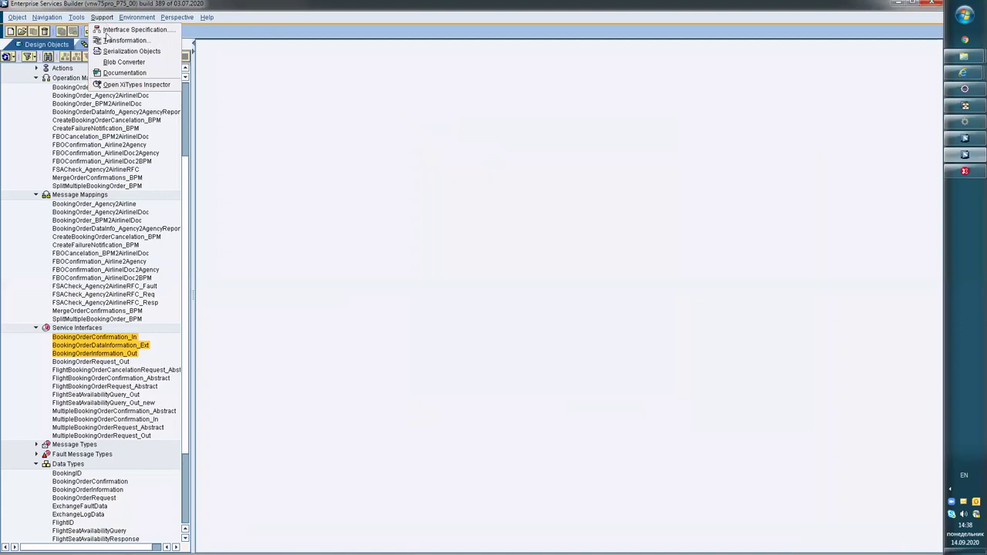
left_click(253, 117)
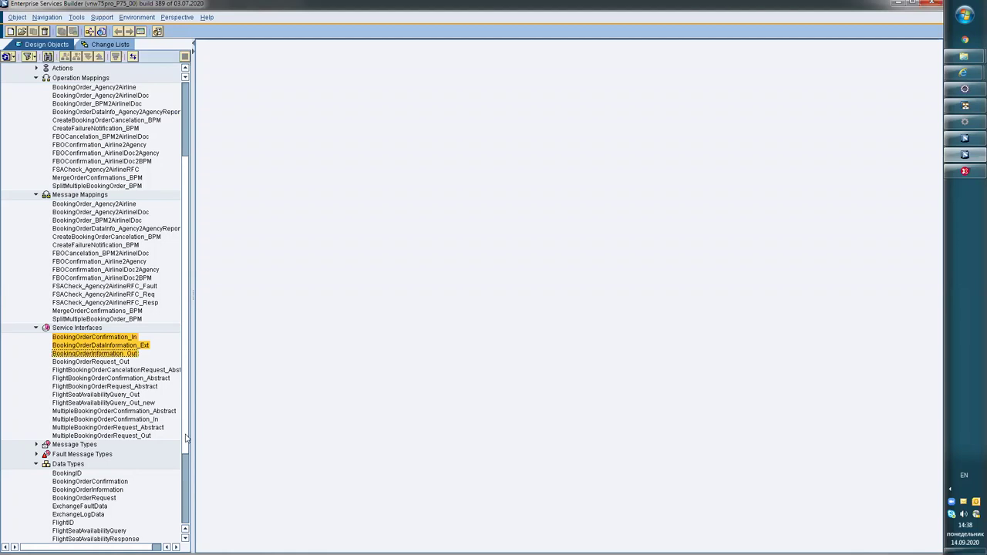
scroll(185, 438, "up", 5)
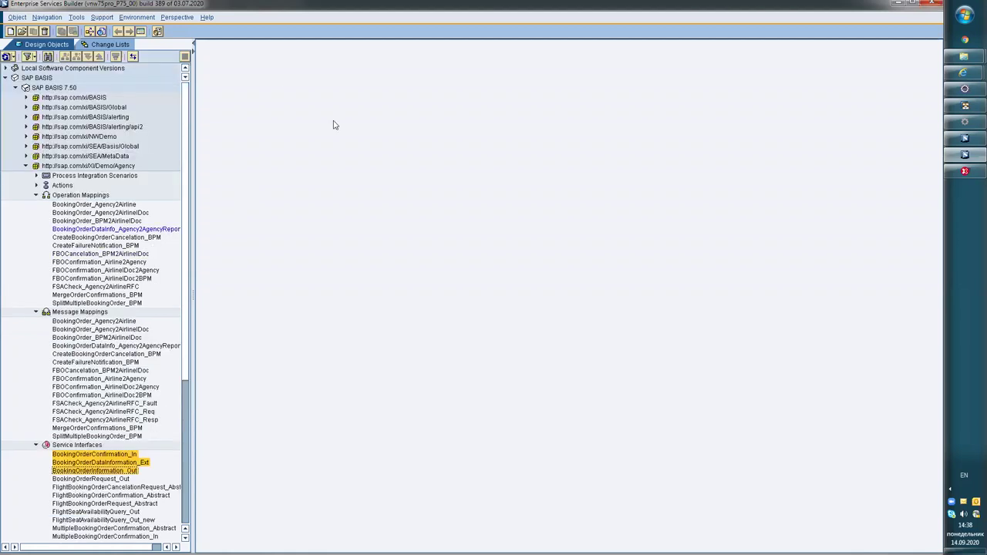
left_click(101, 18)
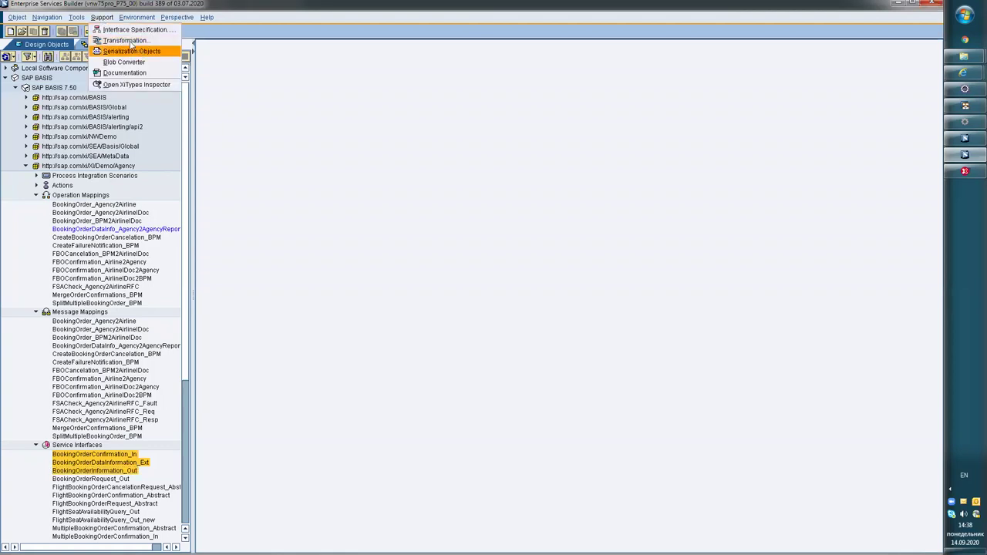
left_click(540, 134)
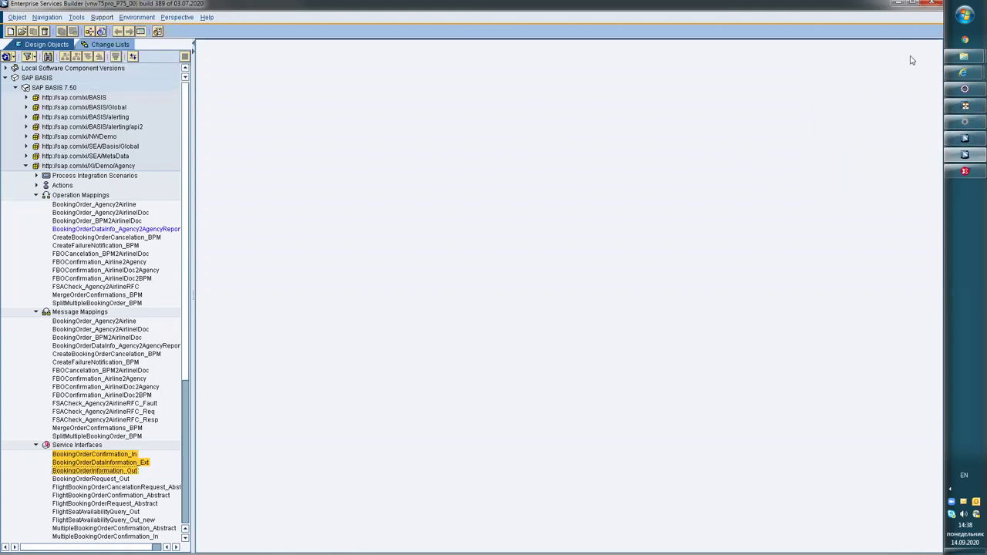
Switch to SAP NetWeaver Developer Studio and expand the IBREP, IBDIR and IB projects.
left_click(916, 6)
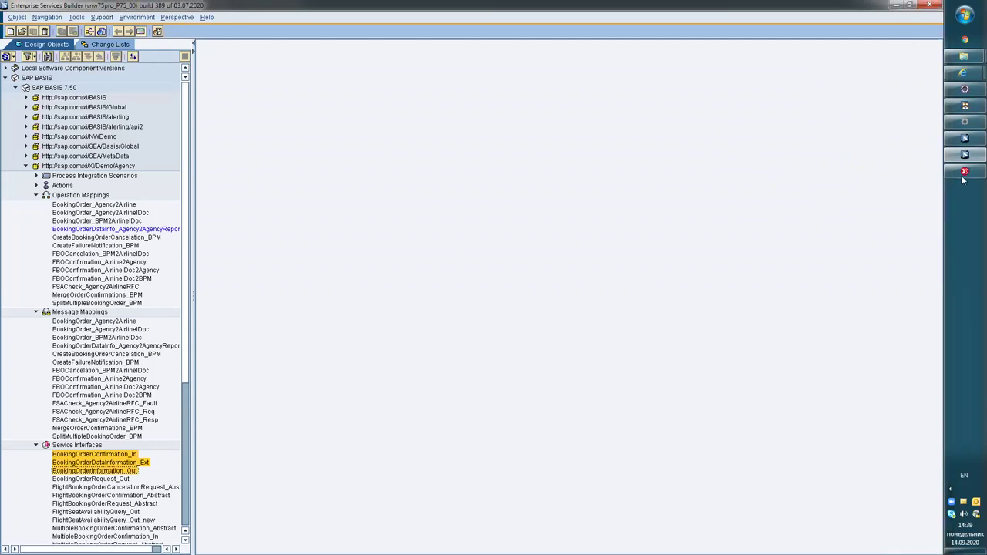
mouse_move(962, 178)
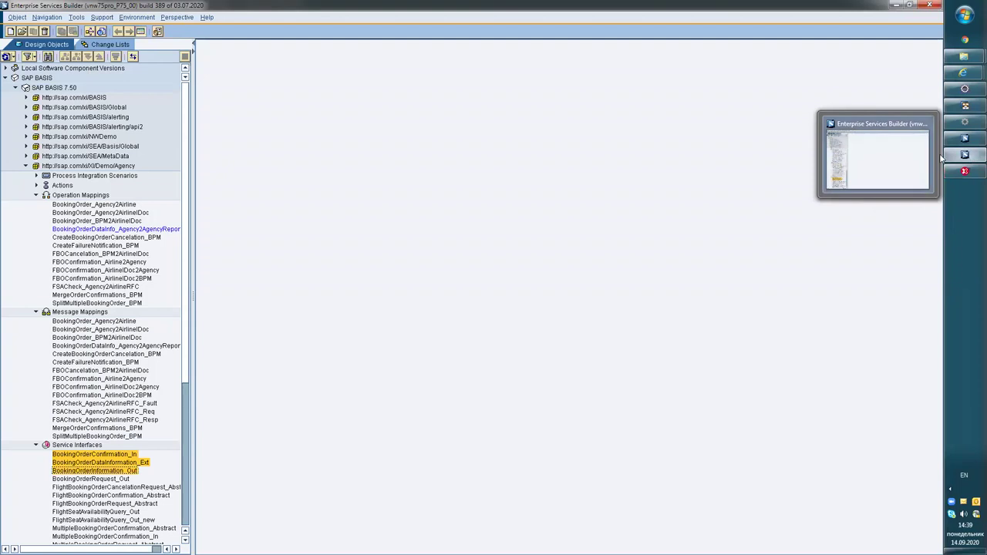
mouse_move(966, 108)
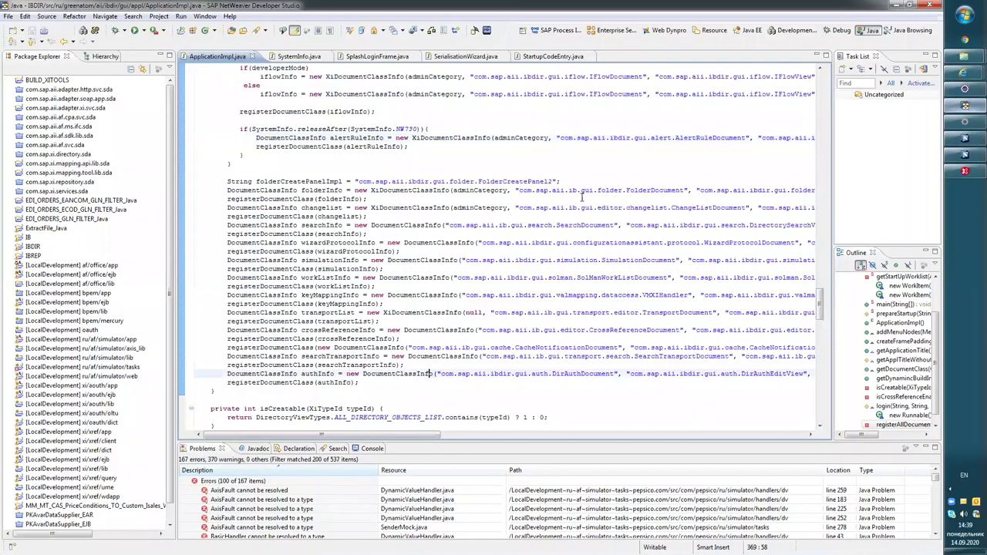
left_click(177, 235)
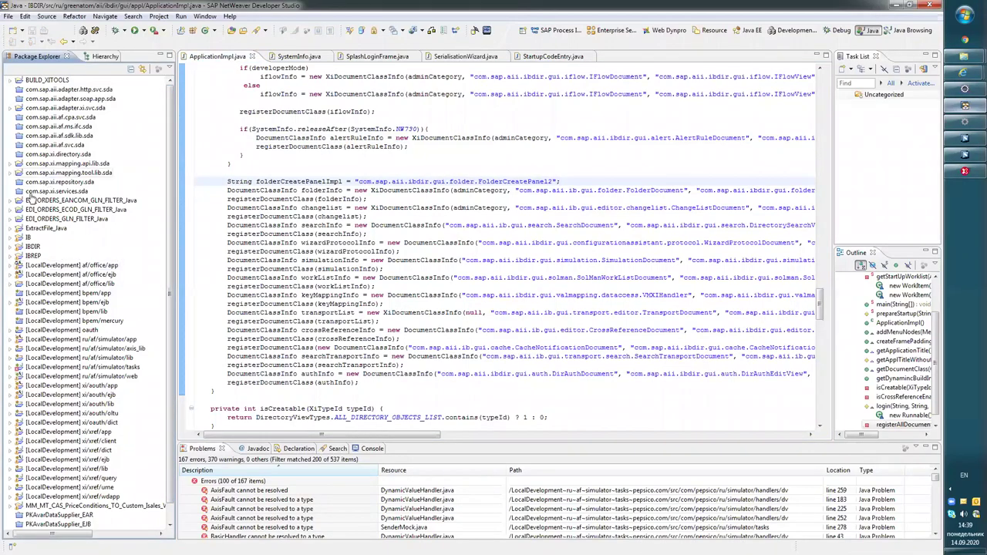
left_click(12, 256)
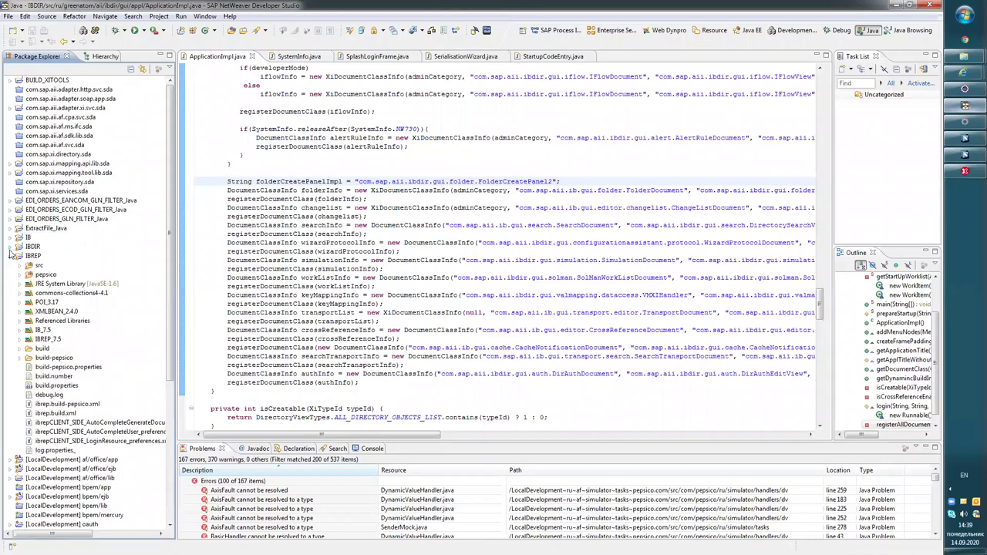
left_click(13, 246)
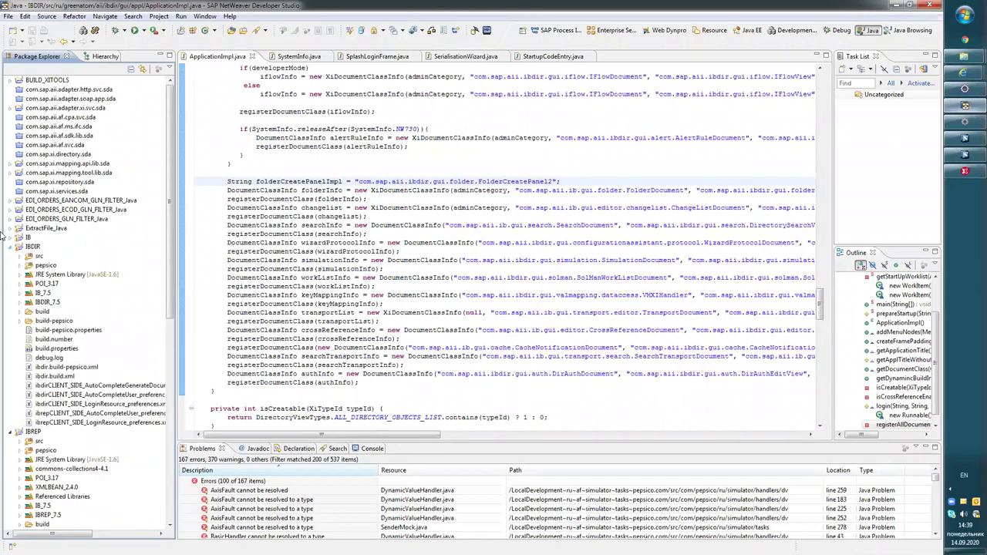
left_click(10, 237)
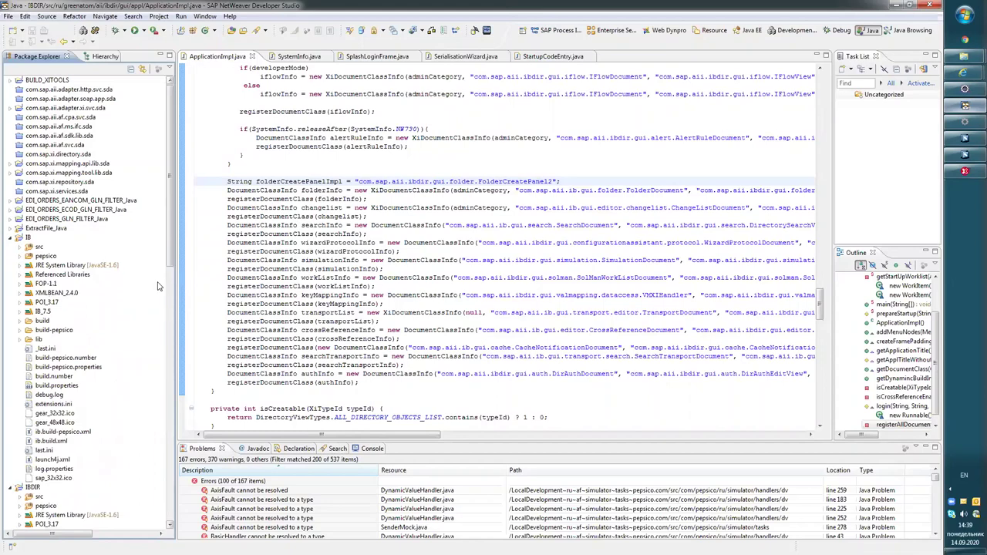
Examine the sources, libraries and build files of the IB, IBDIR and IBREP projects.
scroll(82, 177, "down", 3)
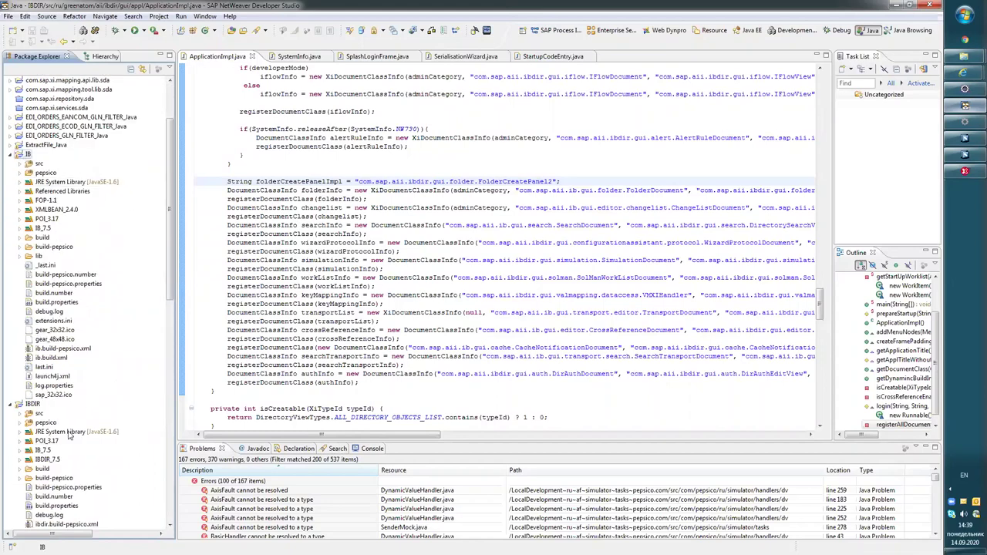
left_click(32, 406)
scroll(35, 397, "down", 7)
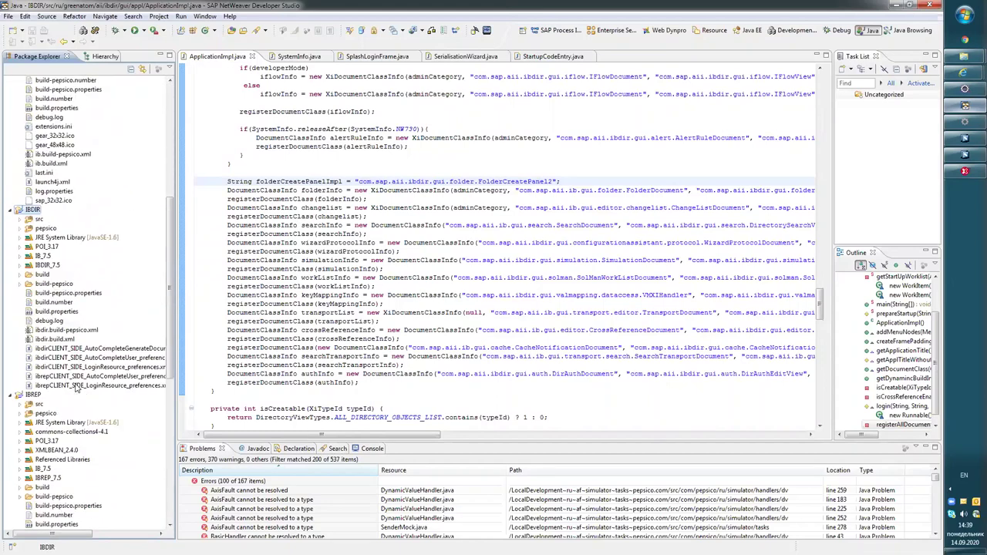
left_click(32, 394)
scroll(100, 324, "up", 10)
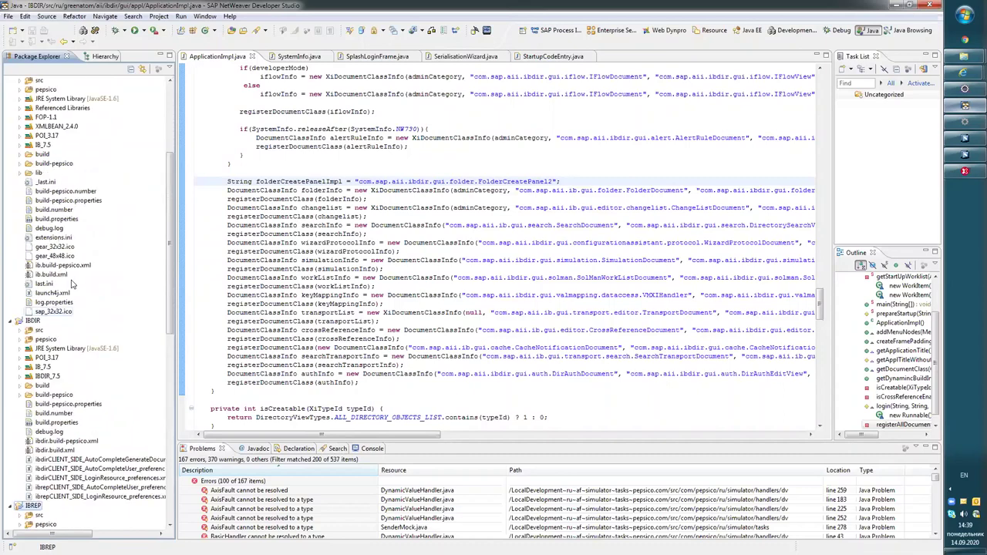
left_click_drag(172, 262, 175, 267)
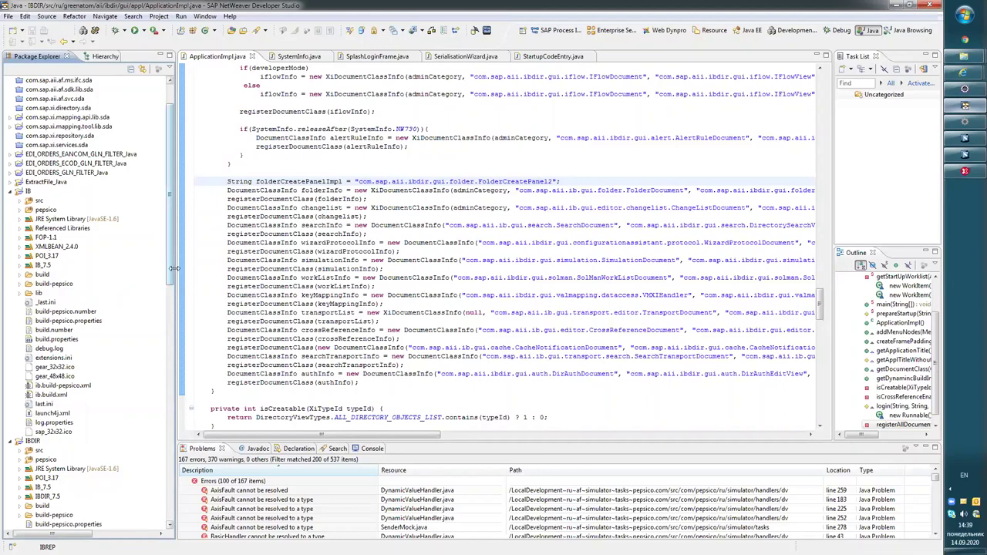
left_click_drag(176, 268, 101, 216)
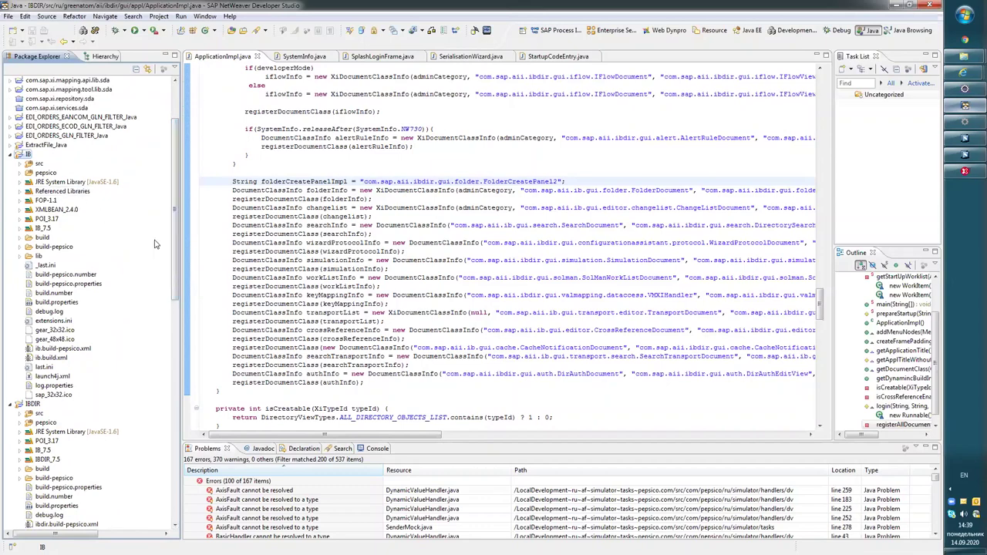
scroll(149, 275, "down", 5)
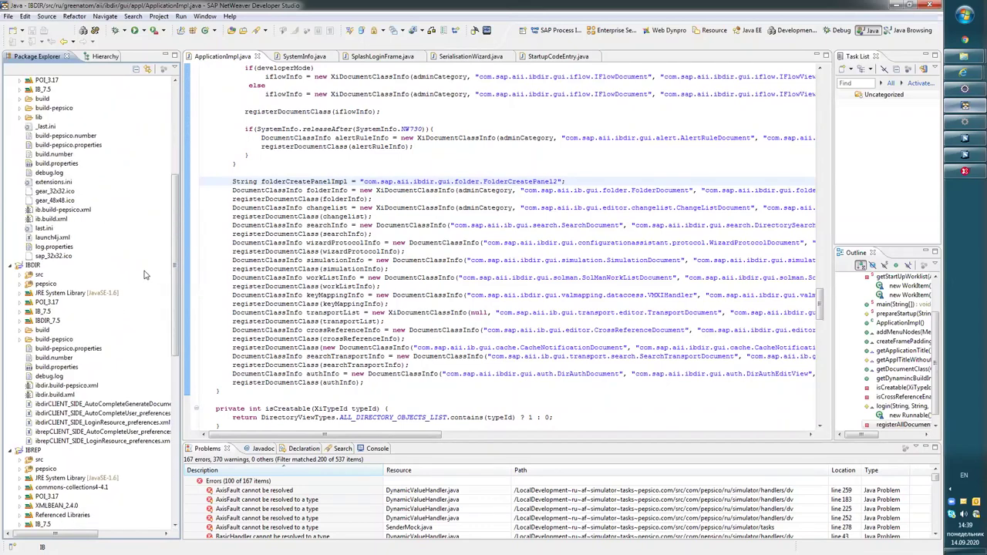
left_click(34, 265)
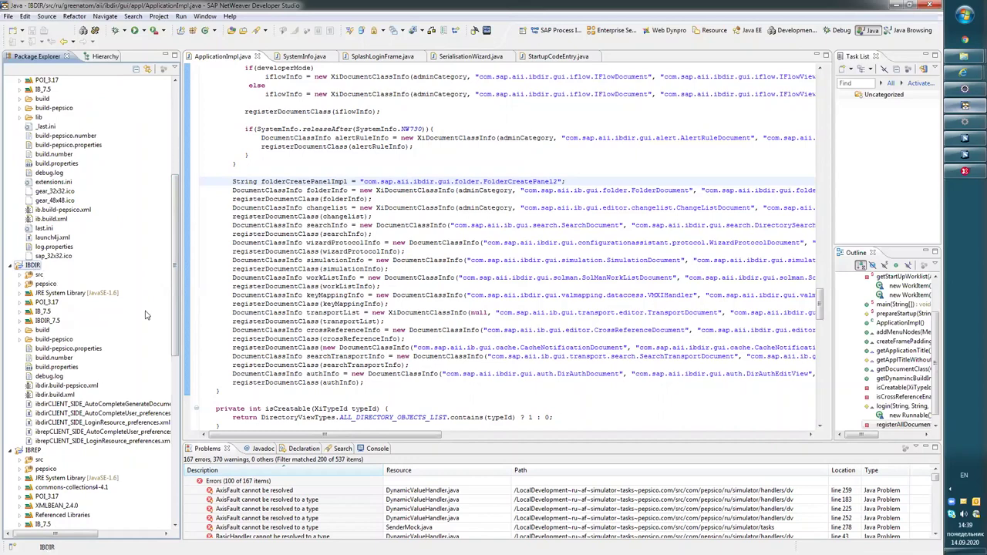
scroll(88, 336, "down", 4)
left_click(32, 340)
scroll(89, 339, "up", 6)
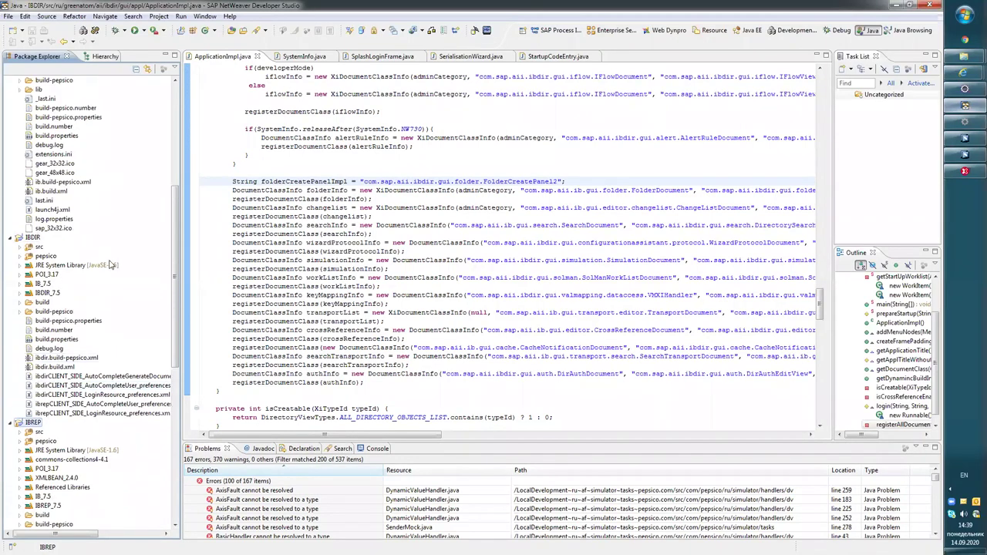
scroll(85, 362, "down", 5)
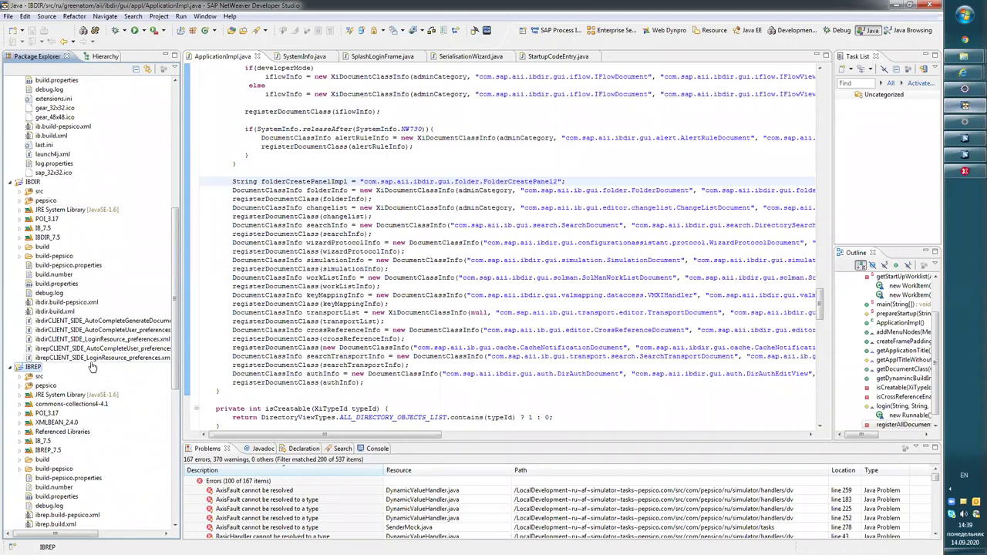
left_click_drag(178, 371, 178, 277)
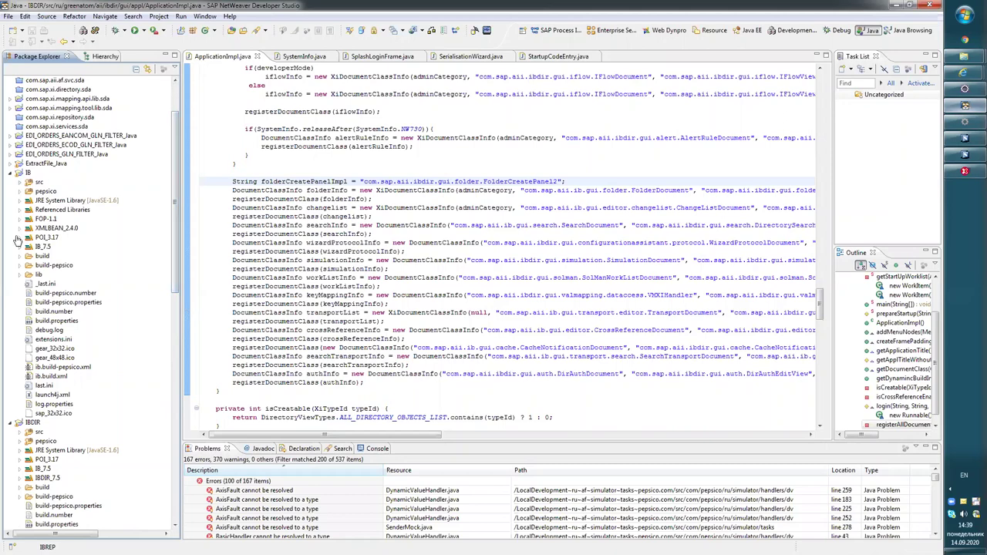
Close all open source file editors.
right_click(218, 62)
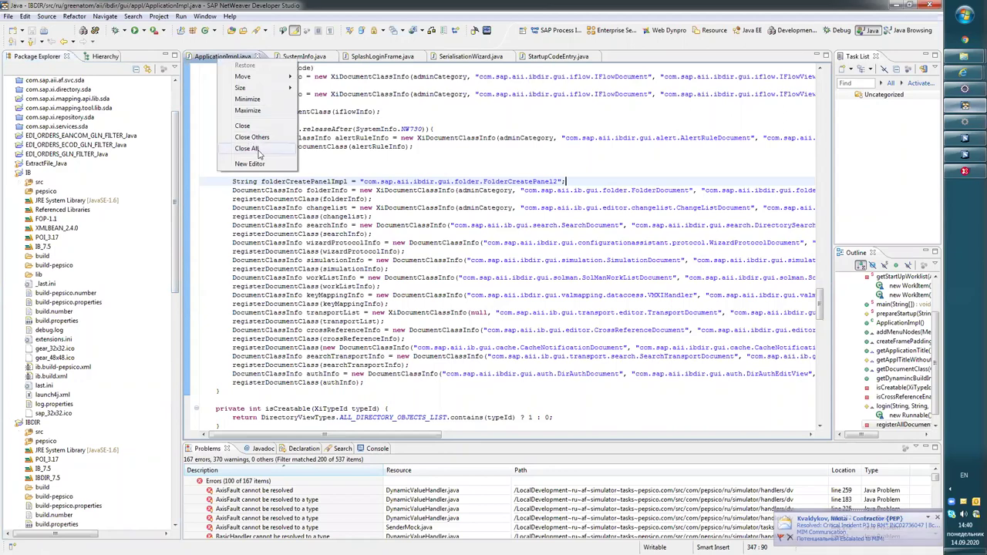